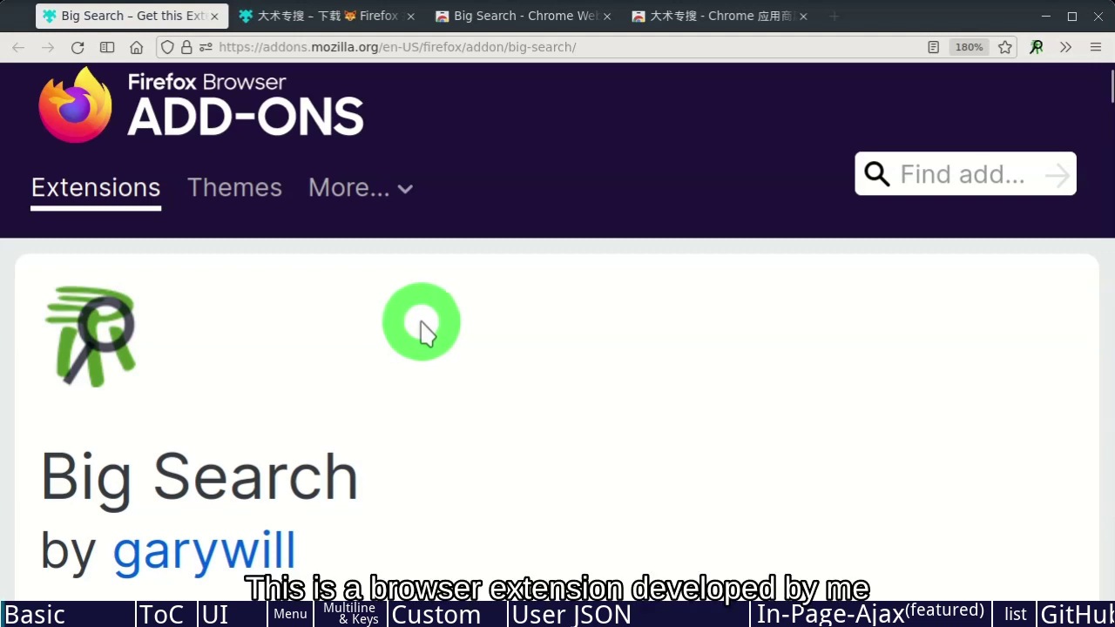
View the English and Chinese Big Search listings on the Firefox add-ons site and the Chrome Web Store.
{"action": "left_click", "coordinate": [336, 19]}
{"action": "left_click", "coordinate": [699, 20]}
{"action": "left_click", "coordinate": [495, 17]}
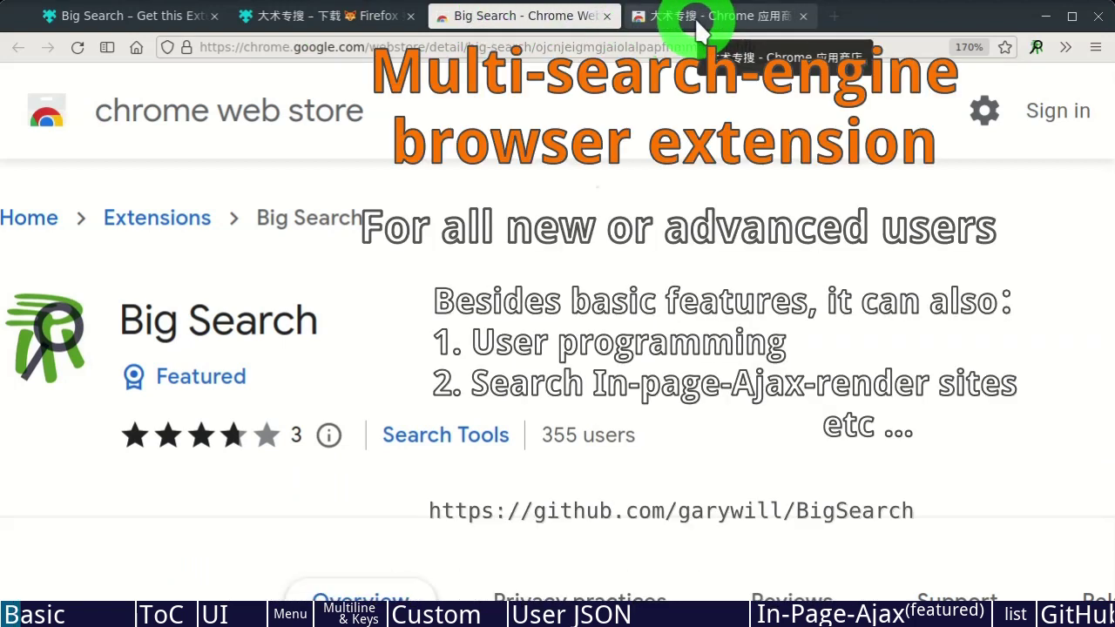
{"action": "left_click", "coordinate": [697, 26]}
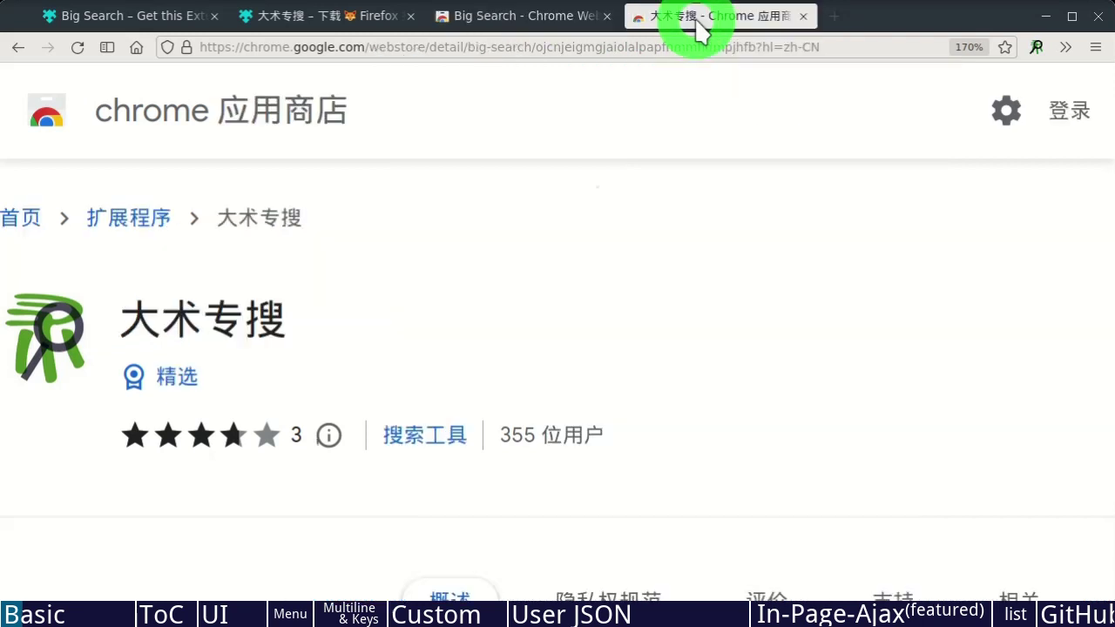
Search for "text" with Bing, Yahoo and Yandex through the Big Search extension.
{"action": "left_click", "coordinate": [1035, 48]}
{"action": "type", "text": "text"}
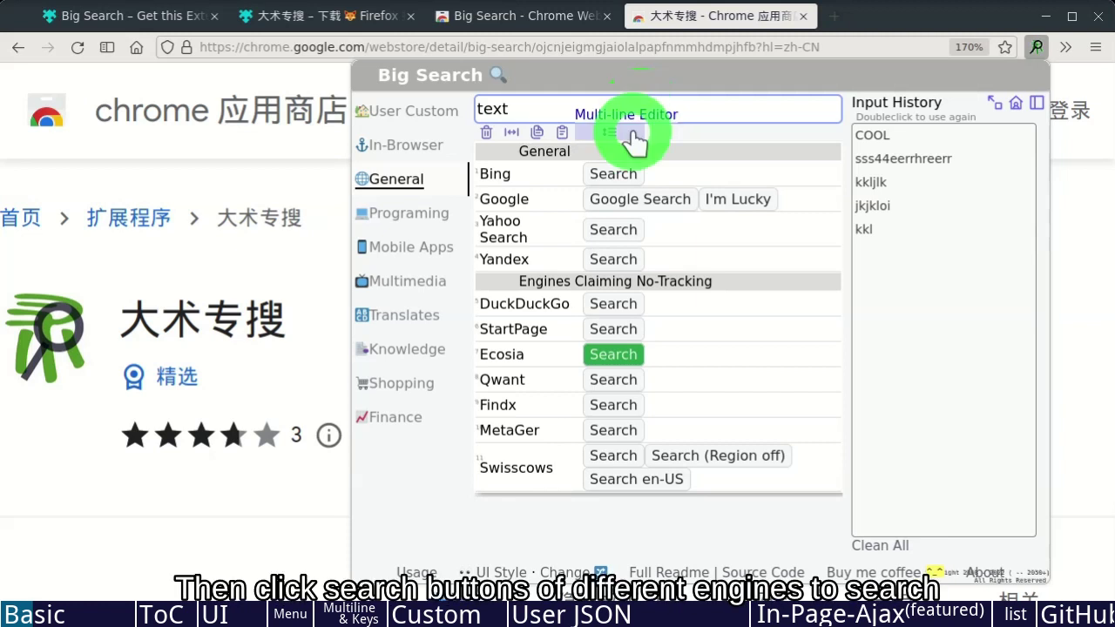
{"action": "left_click", "coordinate": [614, 172]}
{"action": "left_click", "coordinate": [616, 231]}
{"action": "left_click", "coordinate": [615, 259]}
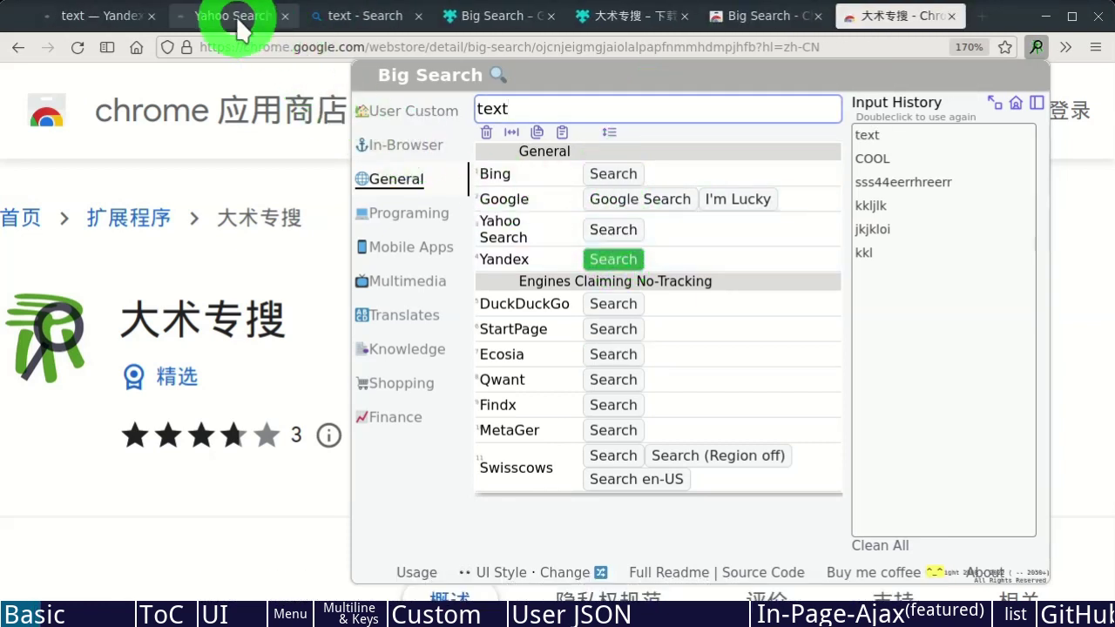
Look through the Yandex, Yahoo and Bing result pages for "text".
{"action": "left_click", "coordinate": [116, 19]}
{"action": "left_click", "coordinate": [197, 17]}
{"action": "left_click", "coordinate": [359, 17]}
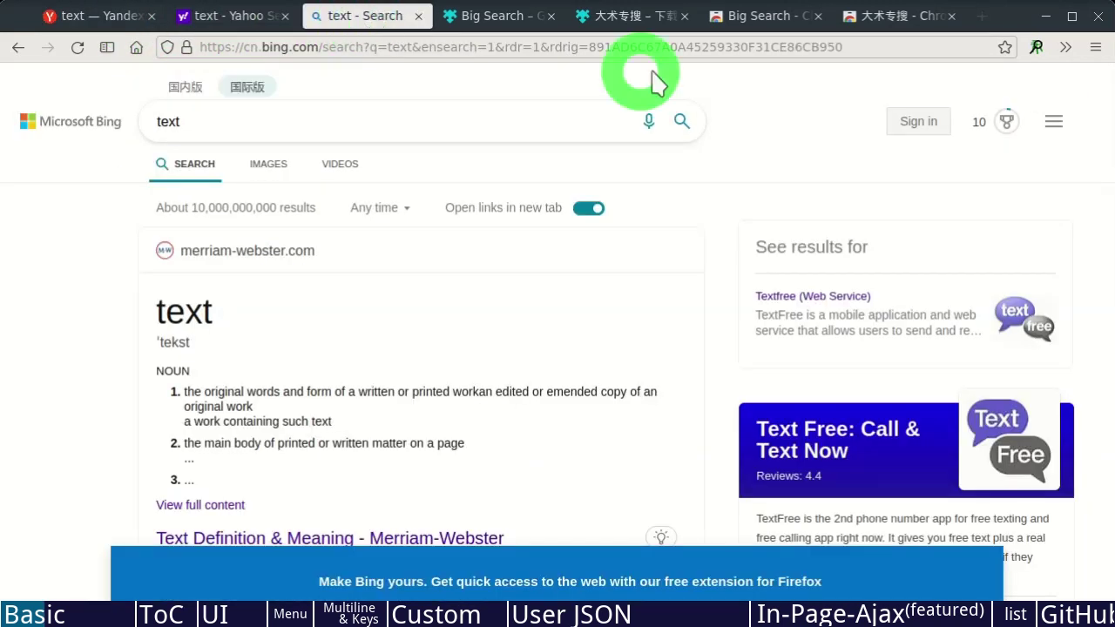
Open Big Search and view the engines in the Programing, General and Shopping categories.
{"action": "left_click", "coordinate": [1034, 47]}
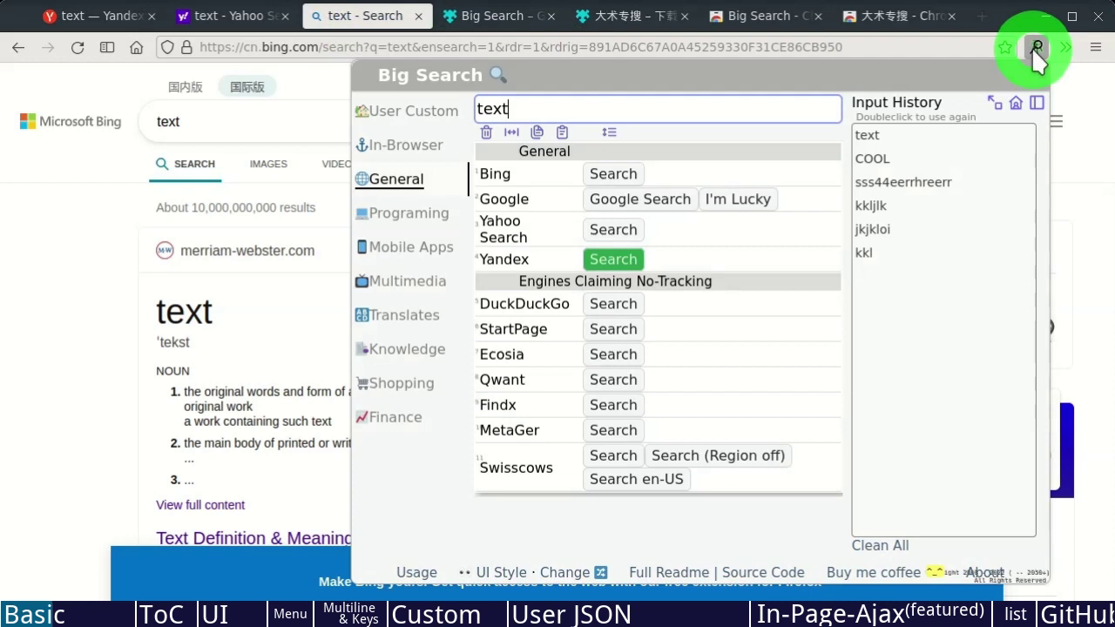
{"action": "left_click", "coordinate": [407, 216]}
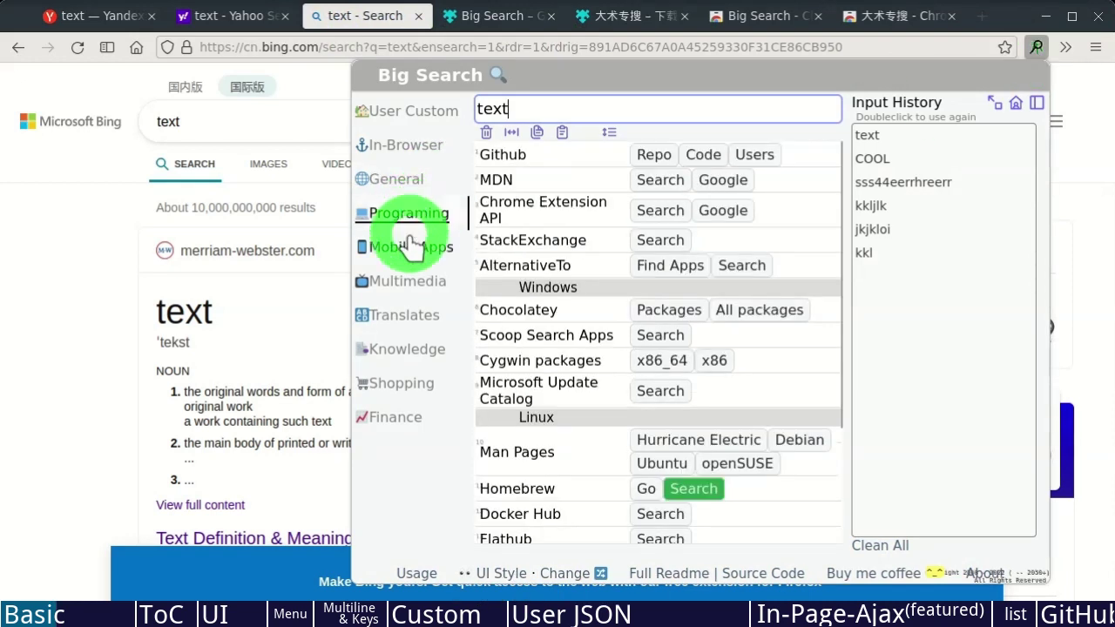
{"action": "left_click", "coordinate": [394, 183]}
{"action": "left_click", "coordinate": [396, 383]}
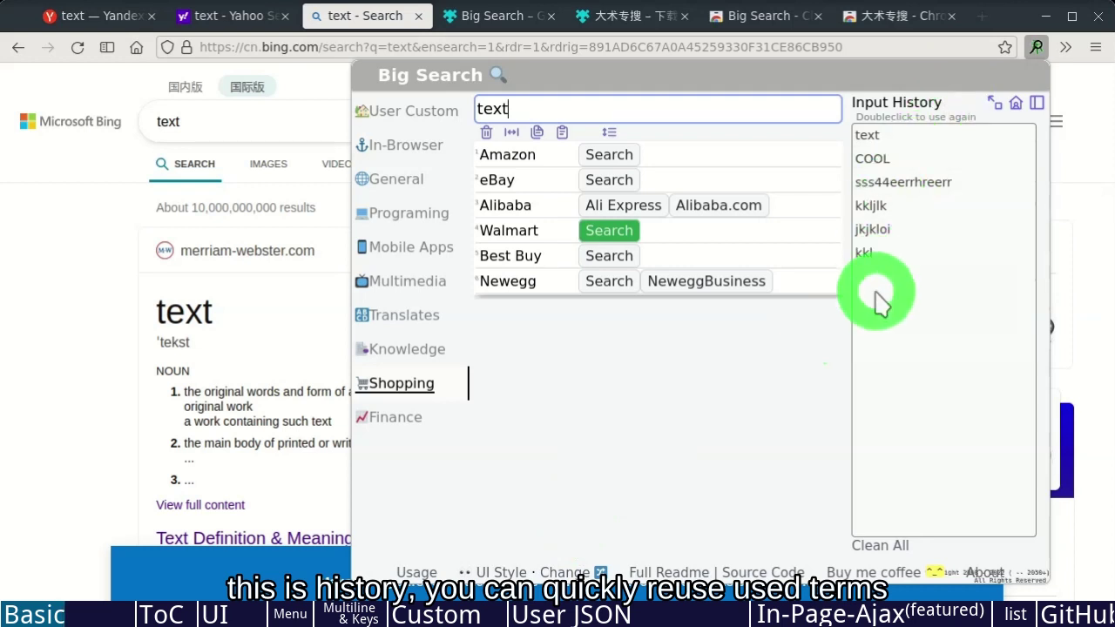
Reuse the earlier search terms COOL, sss44eerrhreerr, kkljlk, jkjkloi and kkl one after another from the input history.
{"action": "double_click", "coordinate": [890, 160]}
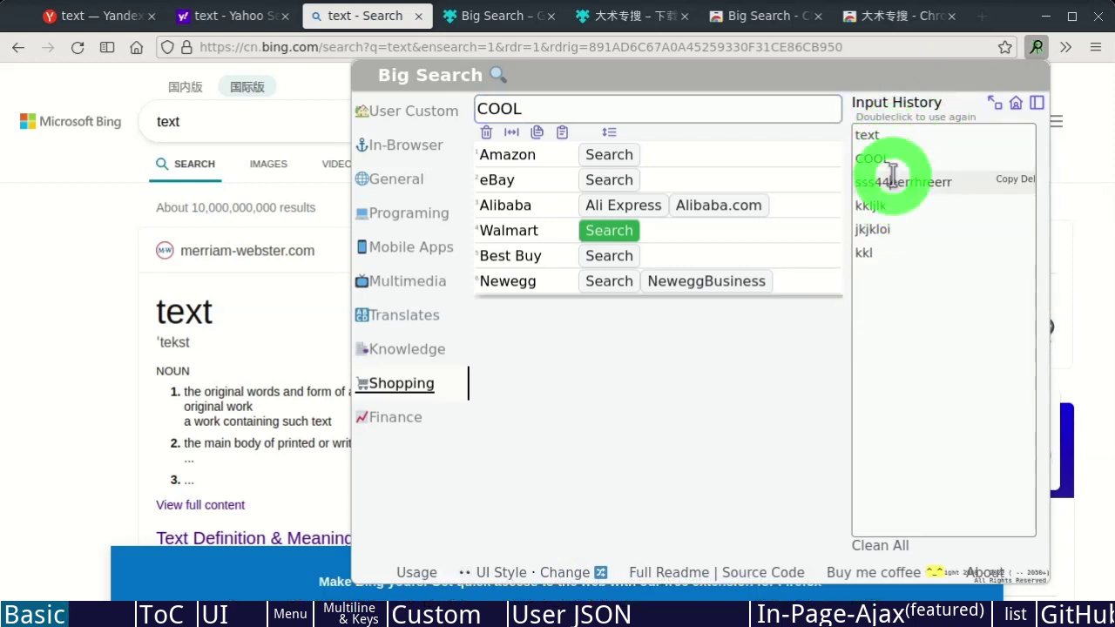
{"action": "double_click", "coordinate": [891, 182]}
{"action": "double_click", "coordinate": [891, 205]}
{"action": "double_click", "coordinate": [891, 228]}
{"action": "double_click", "coordinate": [889, 250]}
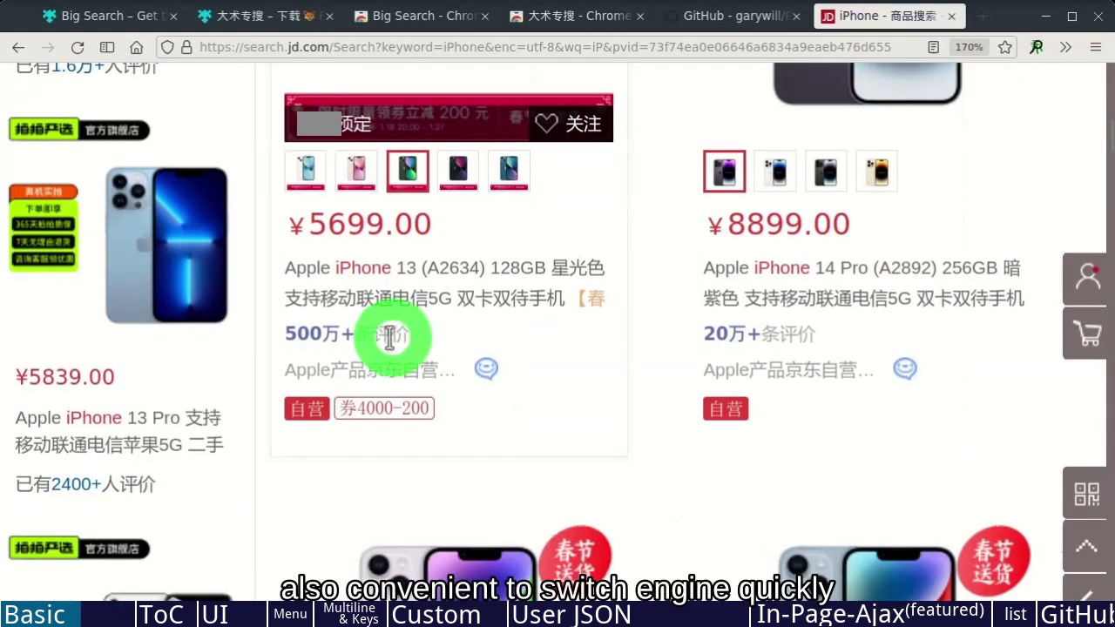
Use Big Search on the words "iPhone 13" in the JD product title to search Amazon, and view the results.
{"action": "left_click_drag", "start_coordinate": [334, 267], "coordinate": [394, 269]}
{"action": "right_click", "coordinate": [407, 270]}
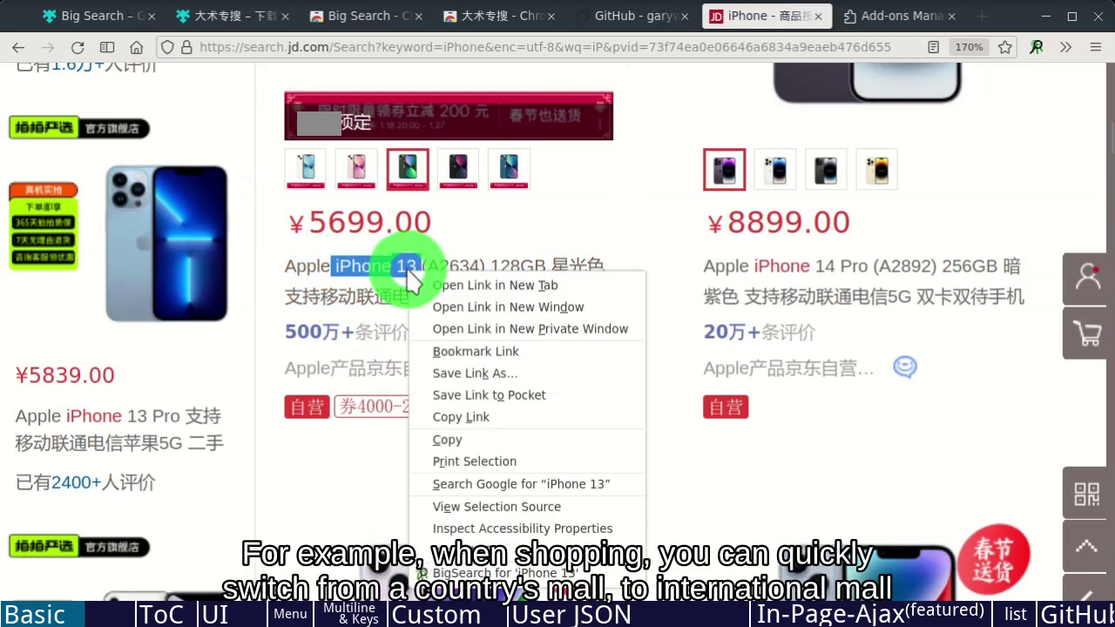
{"action": "left_click", "coordinate": [522, 547]}
{"action": "left_click", "coordinate": [425, 383]}
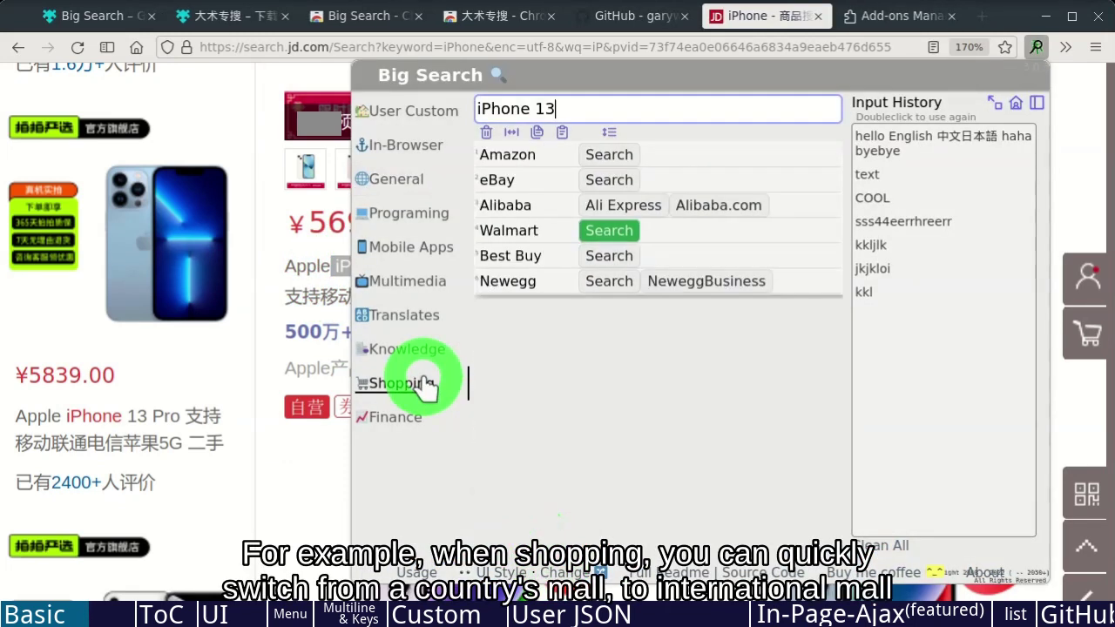
{"action": "left_click", "coordinate": [610, 155]}
{"action": "left_click", "coordinate": [87, 16]}
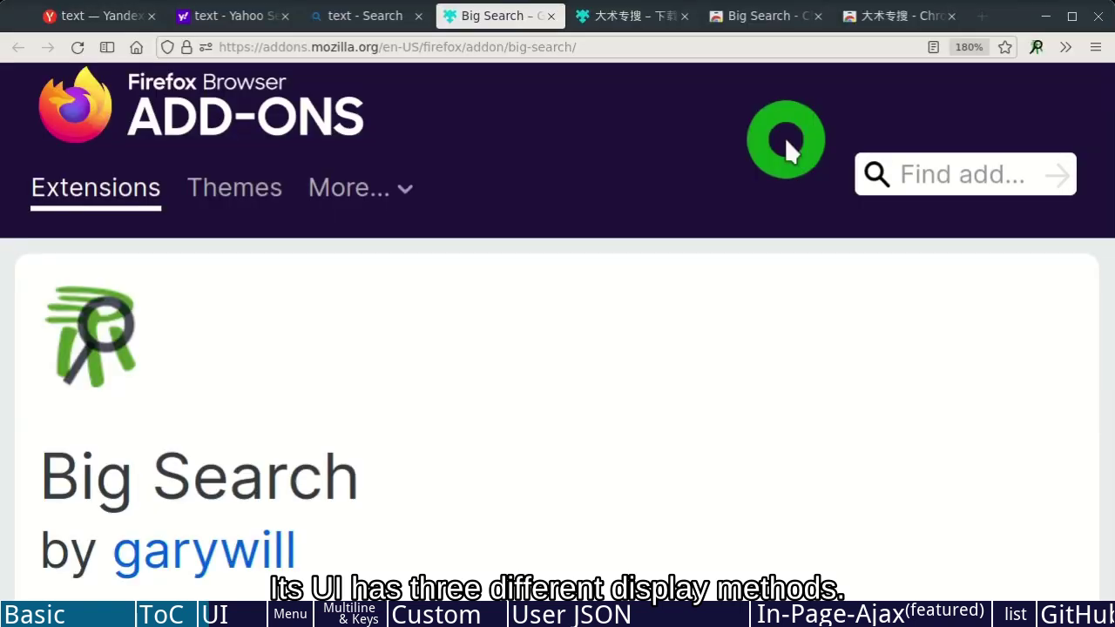
Show the Big Search pop-up, close it and display the extension in the browser sidebar.
{"action": "left_click", "coordinate": [1034, 49]}
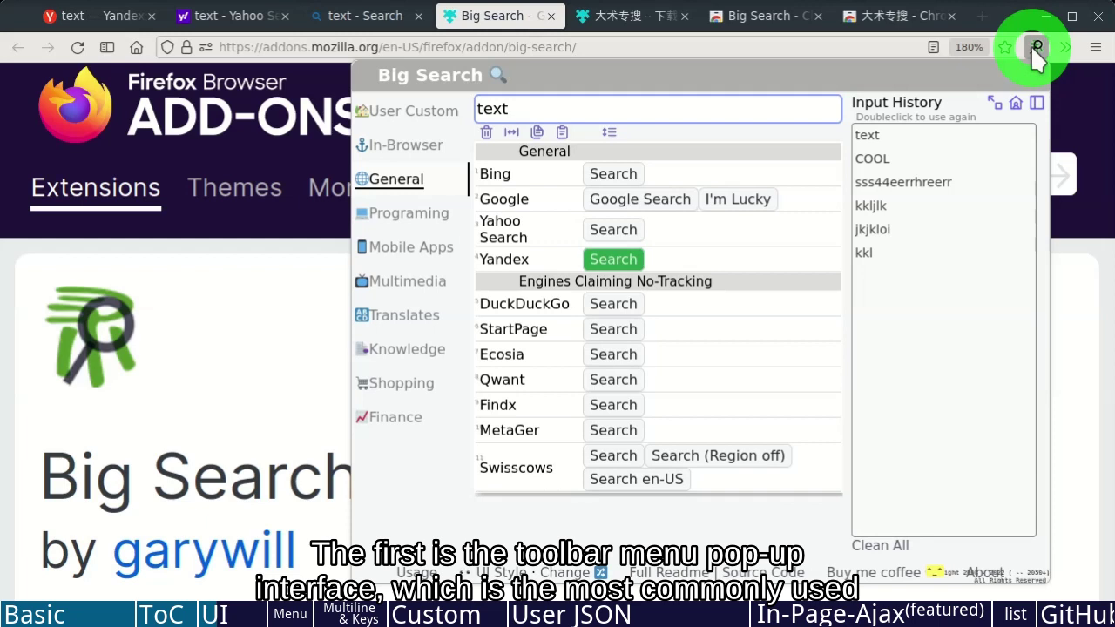
{"action": "left_click", "coordinate": [1033, 48]}
{"action": "left_click", "coordinate": [107, 47]}
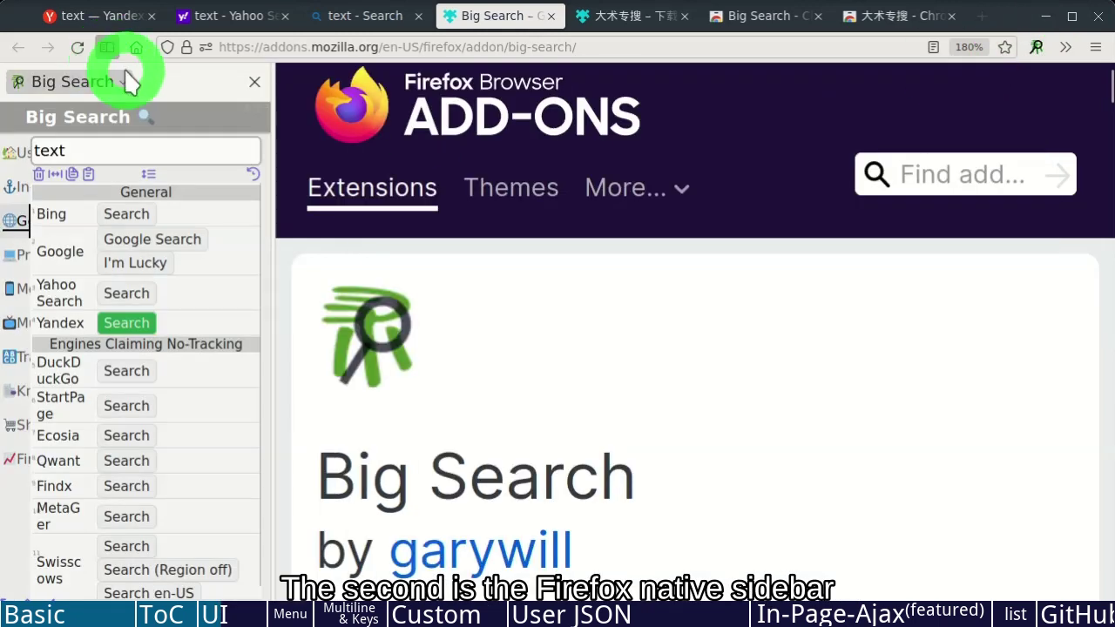
Switch the sidebar to Bookmarks and back to Big Search, and show the extension's input history there.
{"action": "left_click", "coordinate": [129, 82]}
{"action": "left_click", "coordinate": [112, 107]}
{"action": "left_click", "coordinate": [88, 82]}
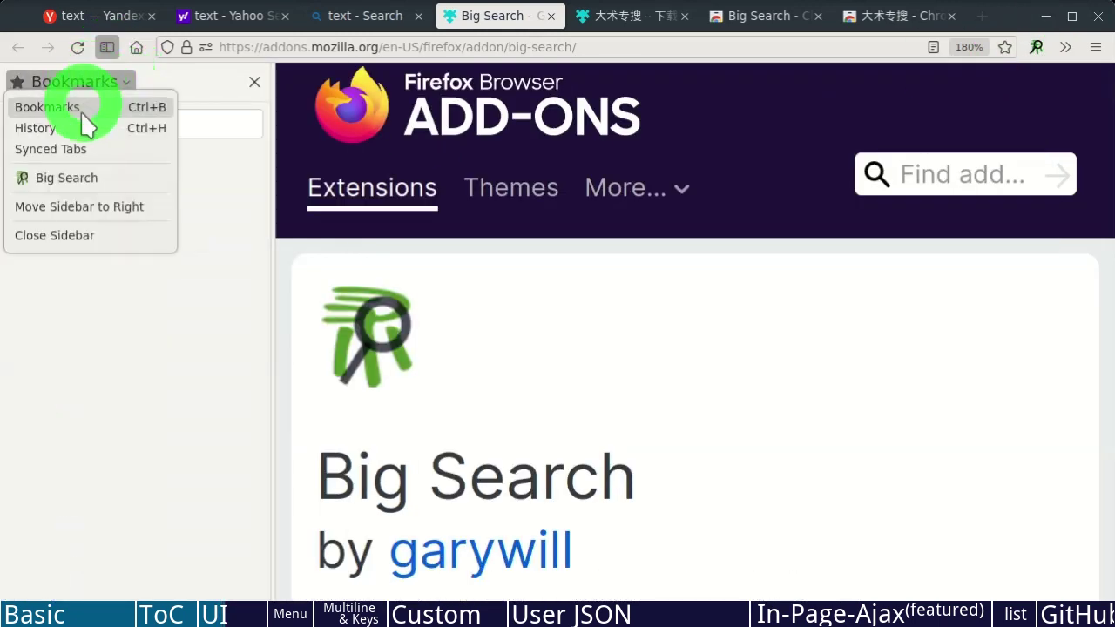
{"action": "left_click", "coordinate": [68, 178]}
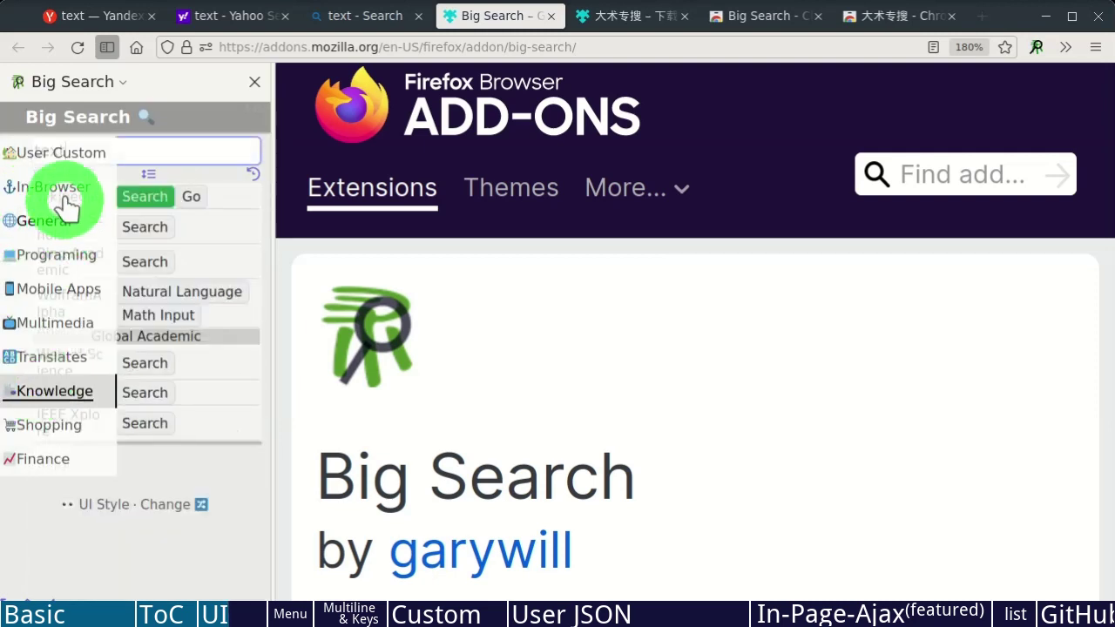
{"action": "left_click", "coordinate": [251, 174]}
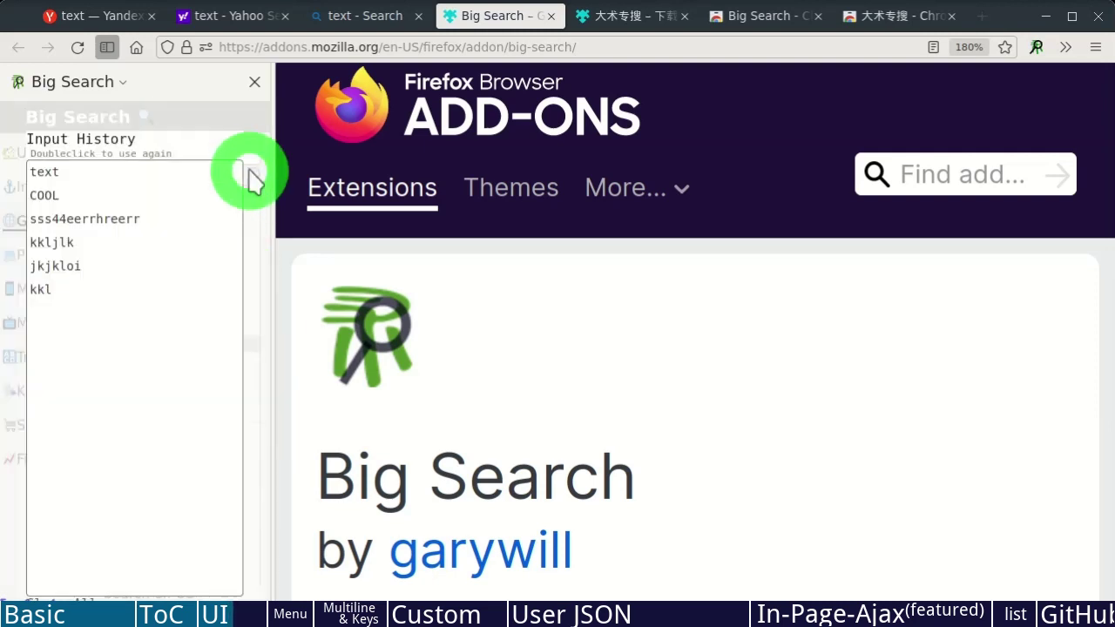
Open Big Search as a standalone tab from its pop-up, look it over and close the tab.
{"action": "left_click", "coordinate": [1035, 47]}
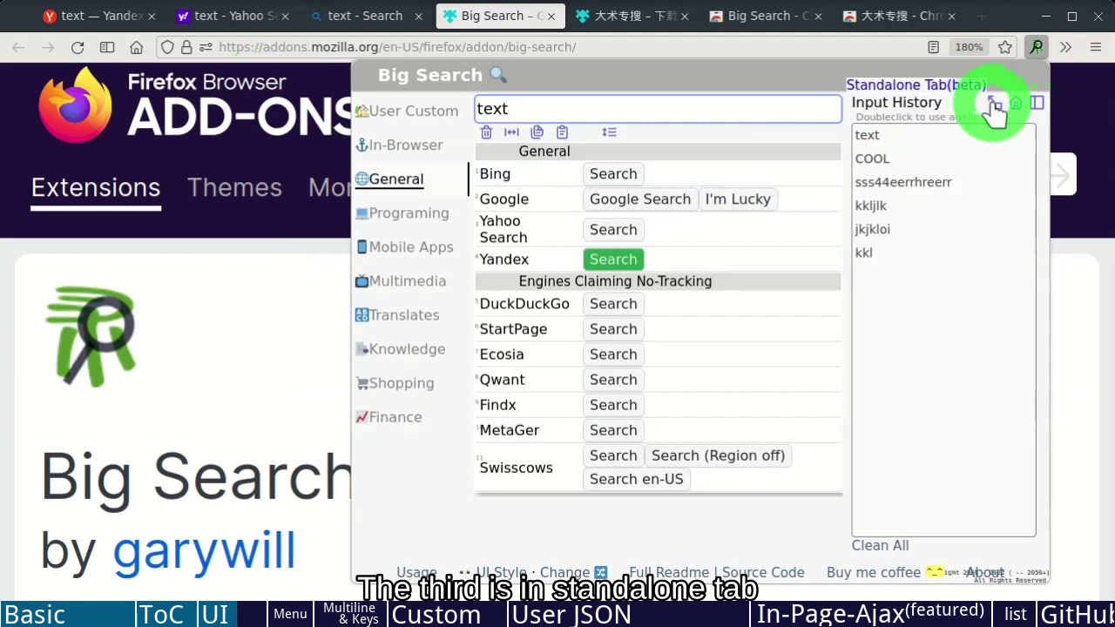
{"action": "left_click", "coordinate": [996, 105]}
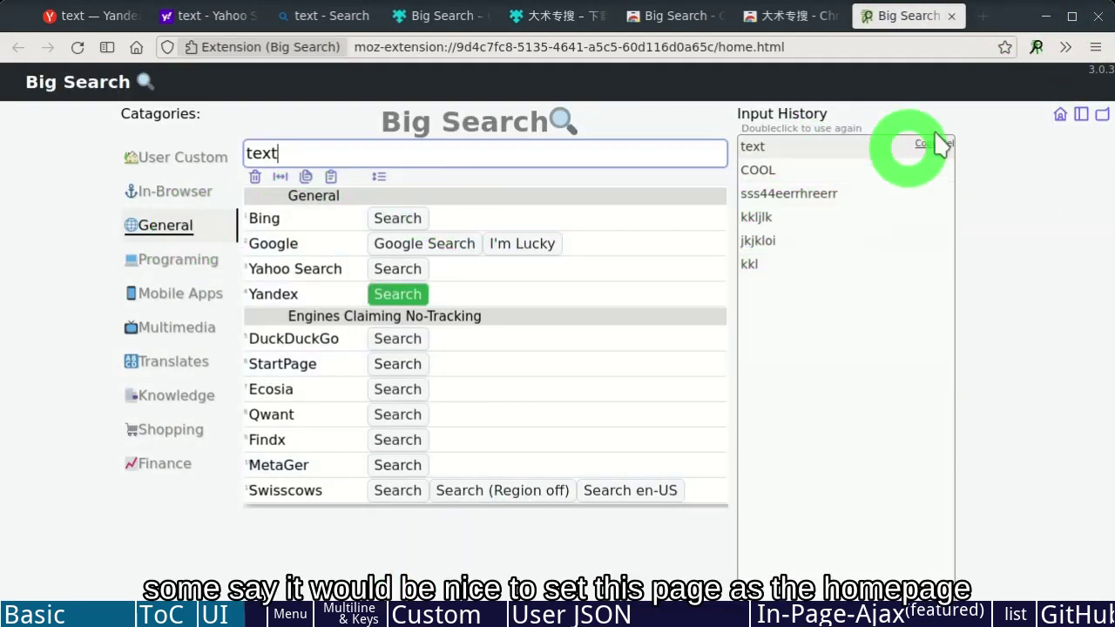
{"action": "left_click", "coordinate": [951, 15]}
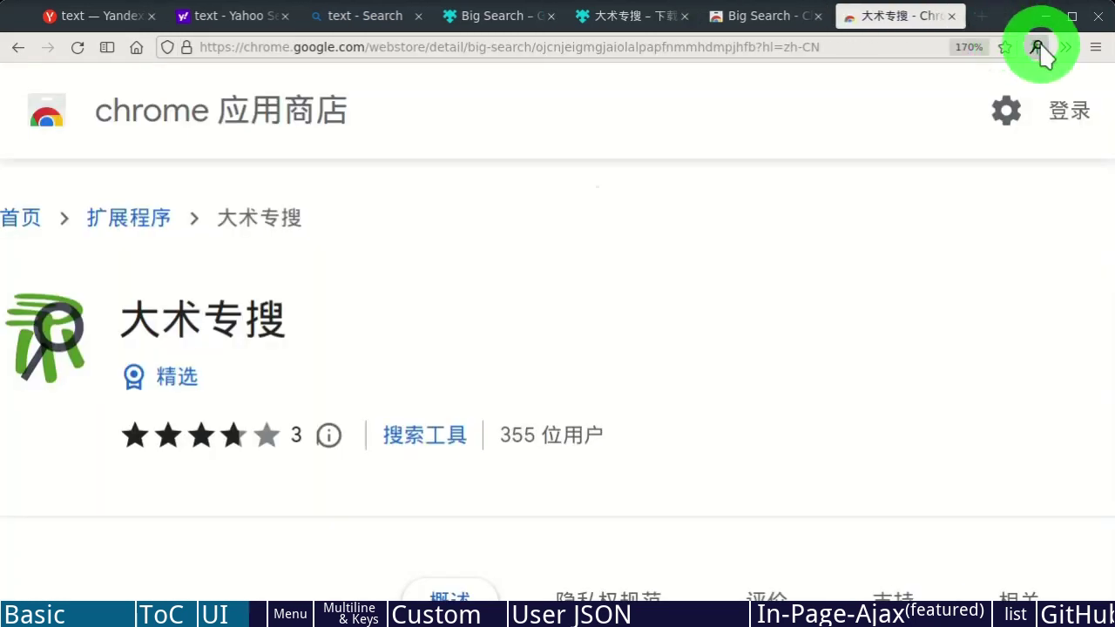
Examine the list of UI themes available in the Big Search pop-up and close the list.
{"action": "left_click", "coordinate": [1036, 49]}
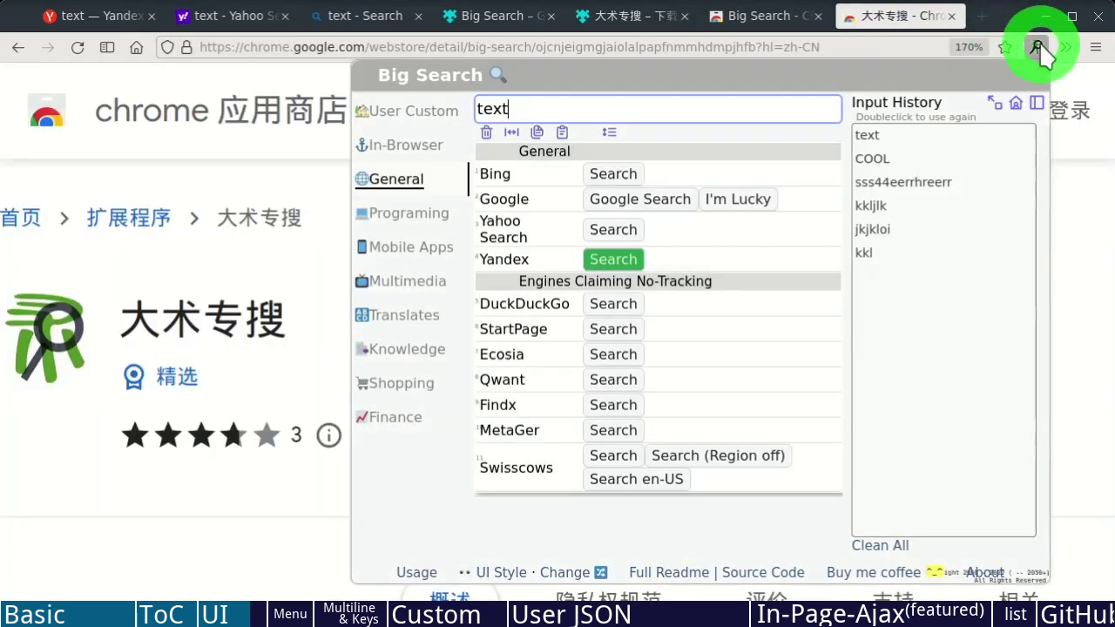
{"action": "left_click", "coordinate": [501, 572]}
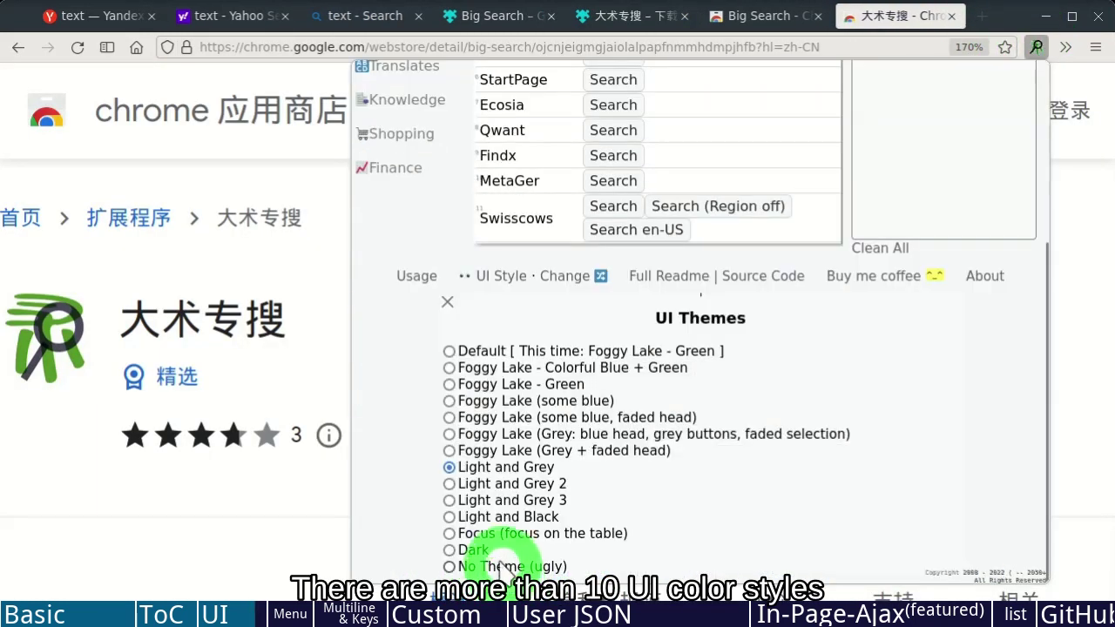
{"action": "left_click", "coordinate": [447, 302]}
Cycle the Big Search pop-up through several of its UI styles.
{"action": "left_click", "coordinate": [567, 572]}
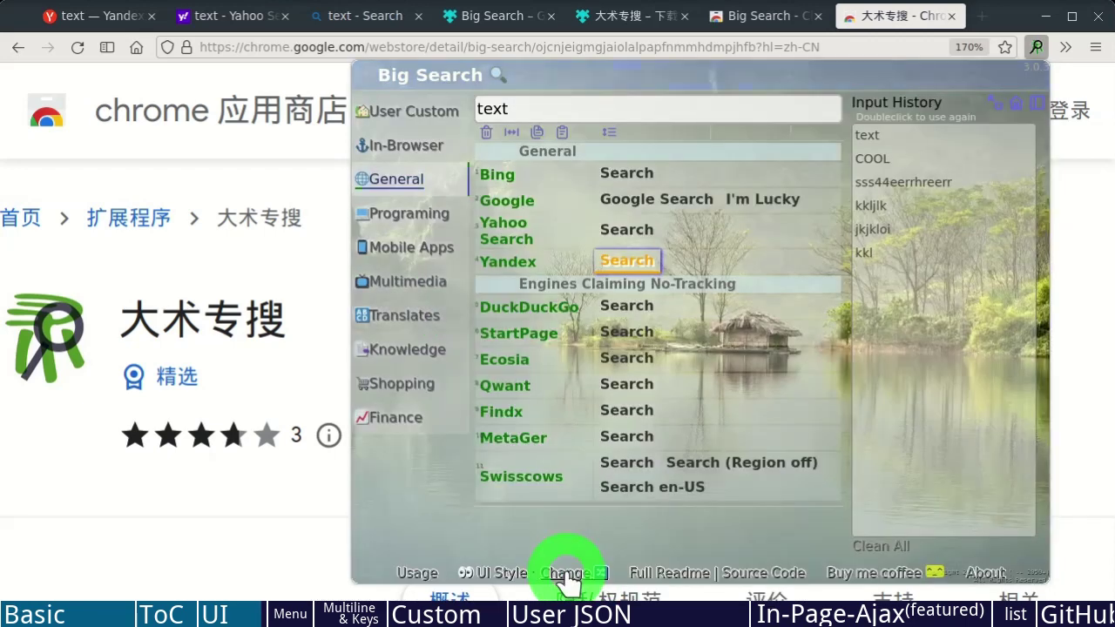
{"action": "left_click", "coordinate": [567, 572]}
{"action": "left_click", "coordinate": [567, 572]}
{"action": "left_click", "coordinate": [567, 572]}
{"action": "left_click", "coordinate": [567, 572]}
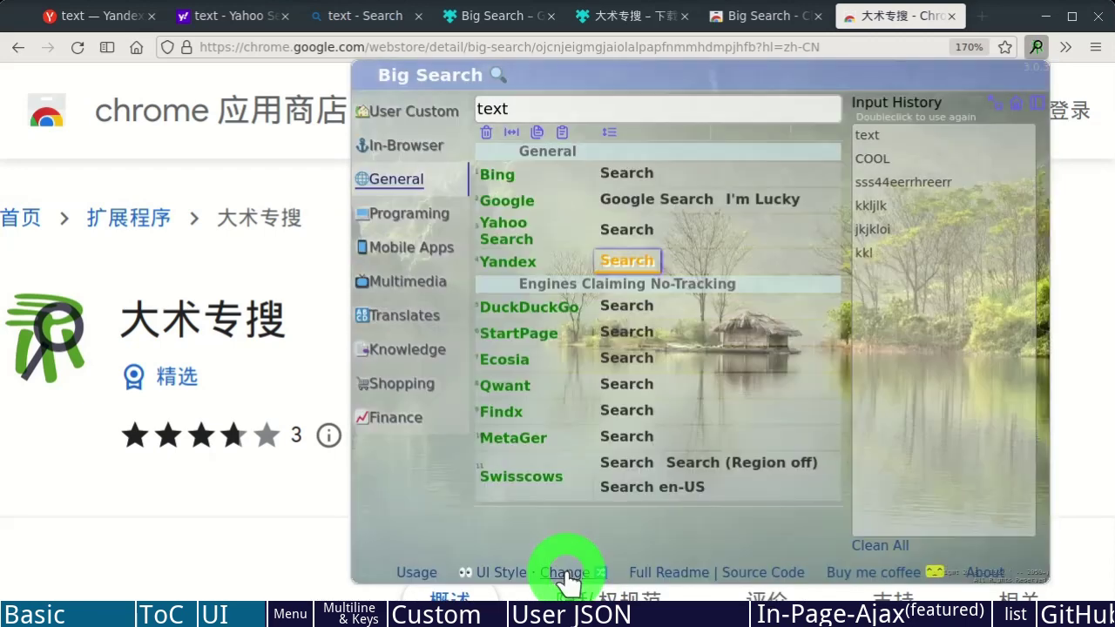
{"action": "left_click", "coordinate": [567, 572]}
{"action": "left_click", "coordinate": [567, 573]}
{"action": "left_click", "coordinate": [567, 572]}
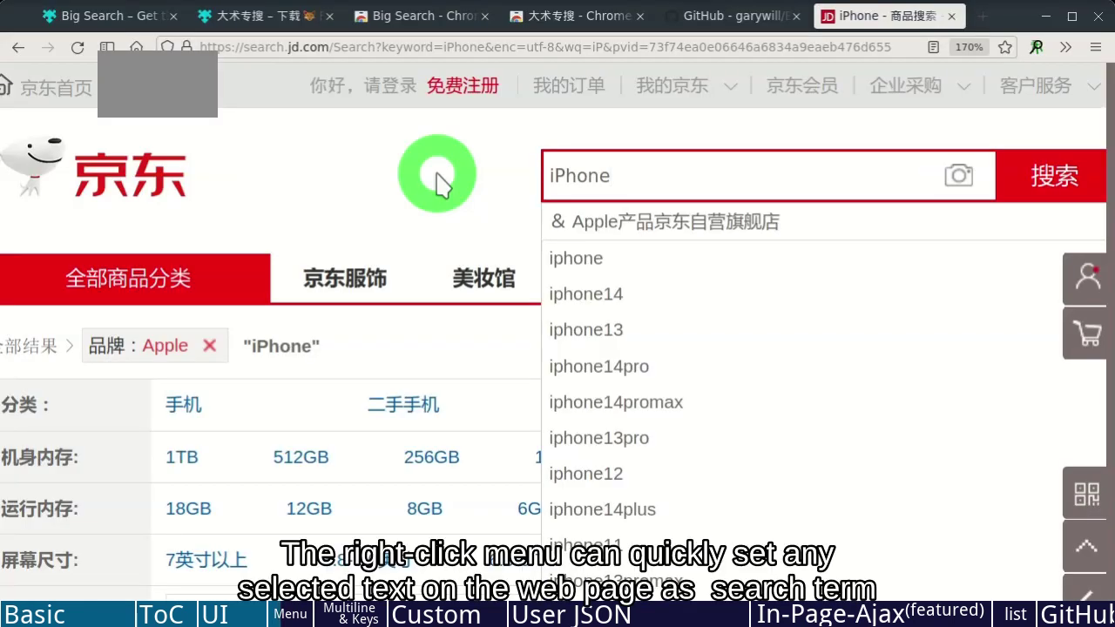
Send the words "iPhone 13" from the JD product title to Big Search and look them up on Amazon.
{"action": "double_click", "coordinate": [566, 174]}
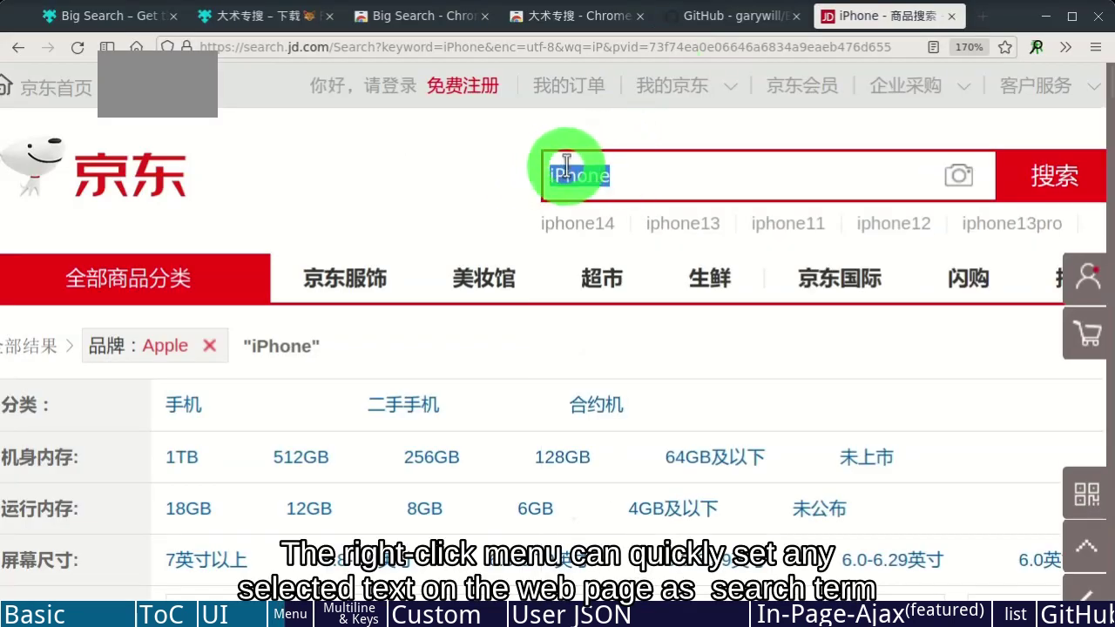
{"action": "right_click", "coordinate": [567, 174]}
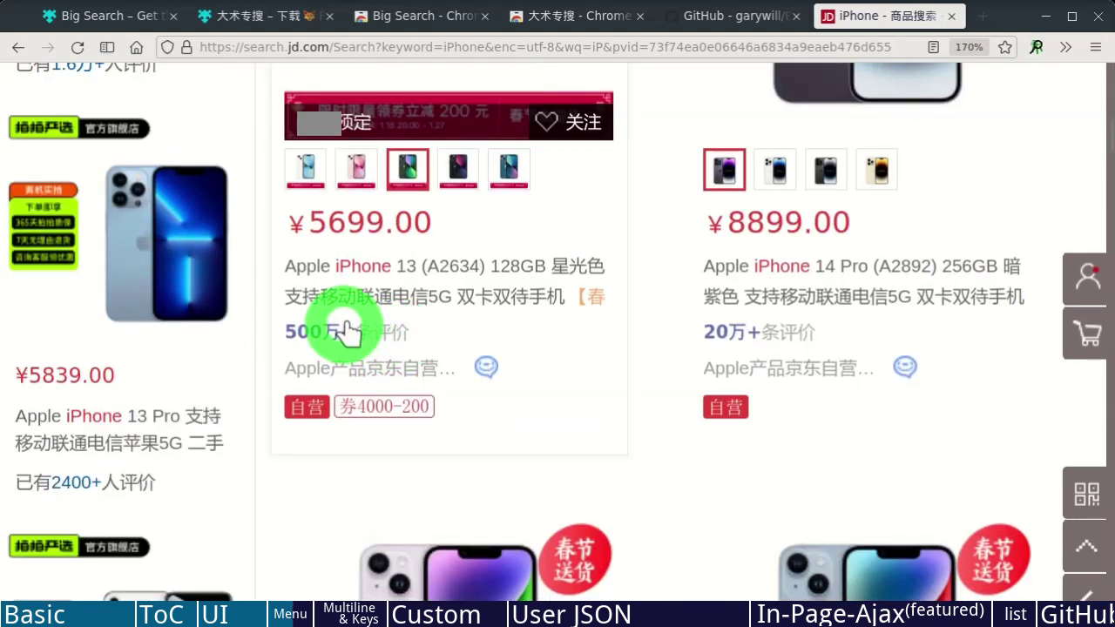
{"action": "left_click_drag", "start_coordinate": [331, 265], "coordinate": [416, 270]}
{"action": "right_click", "coordinate": [416, 270]}
{"action": "left_click", "coordinate": [523, 564]}
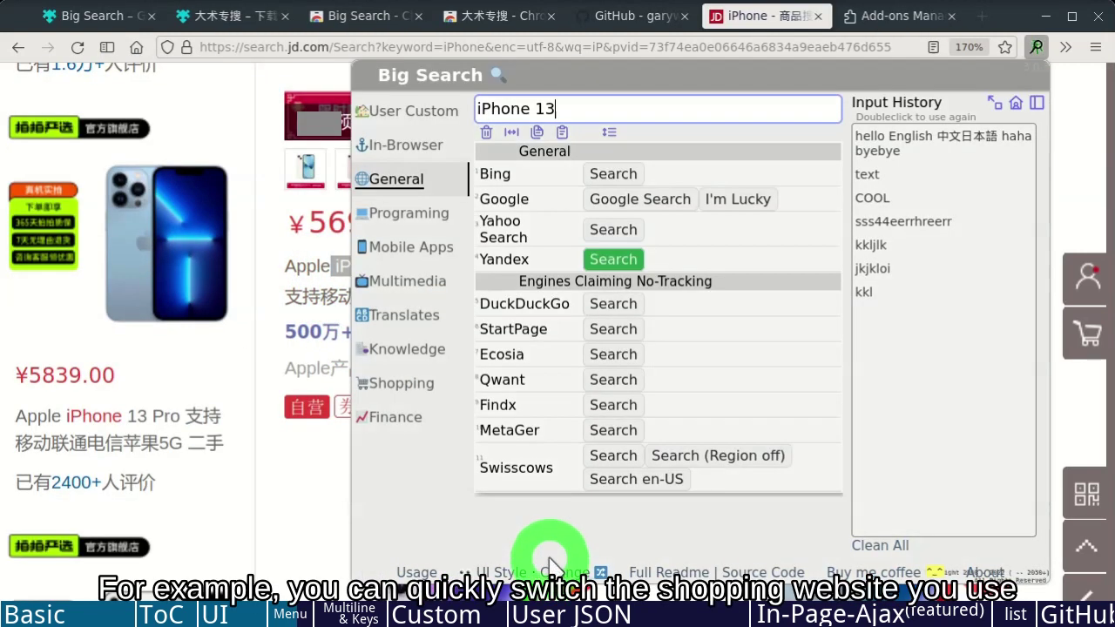
{"action": "left_click", "coordinate": [400, 383]}
{"action": "left_click", "coordinate": [609, 155]}
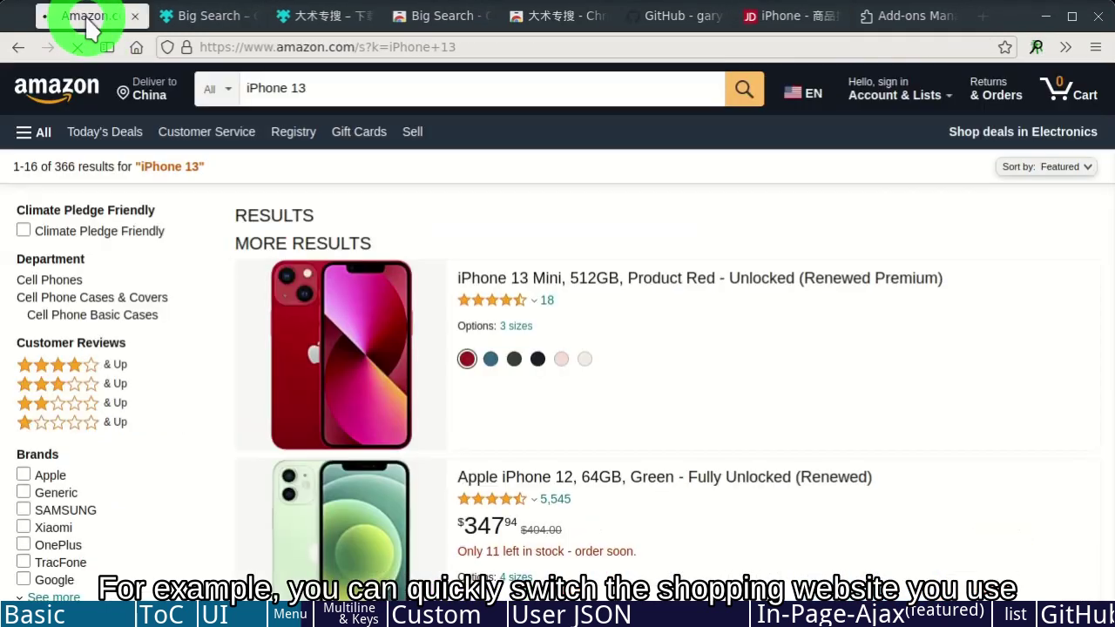
Examine the Big Search preferences for the context menu in the Add-ons Manager.
{"action": "left_click", "coordinate": [895, 18]}
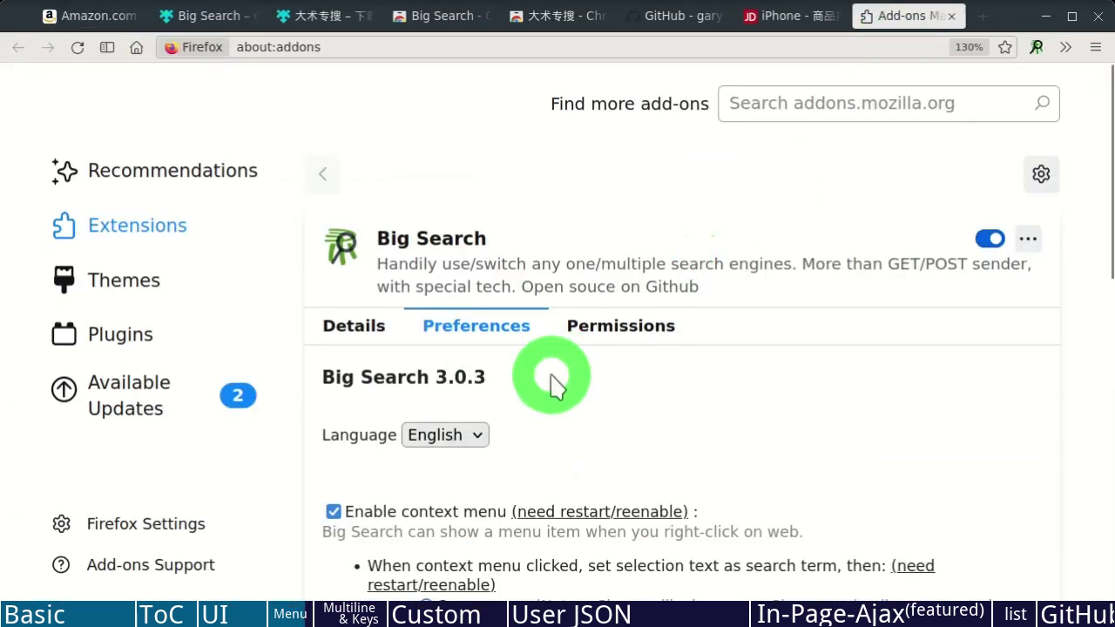
{"action": "scroll", "coordinate": [478, 436], "scroll_direction": "down", "scroll_amount": 3}
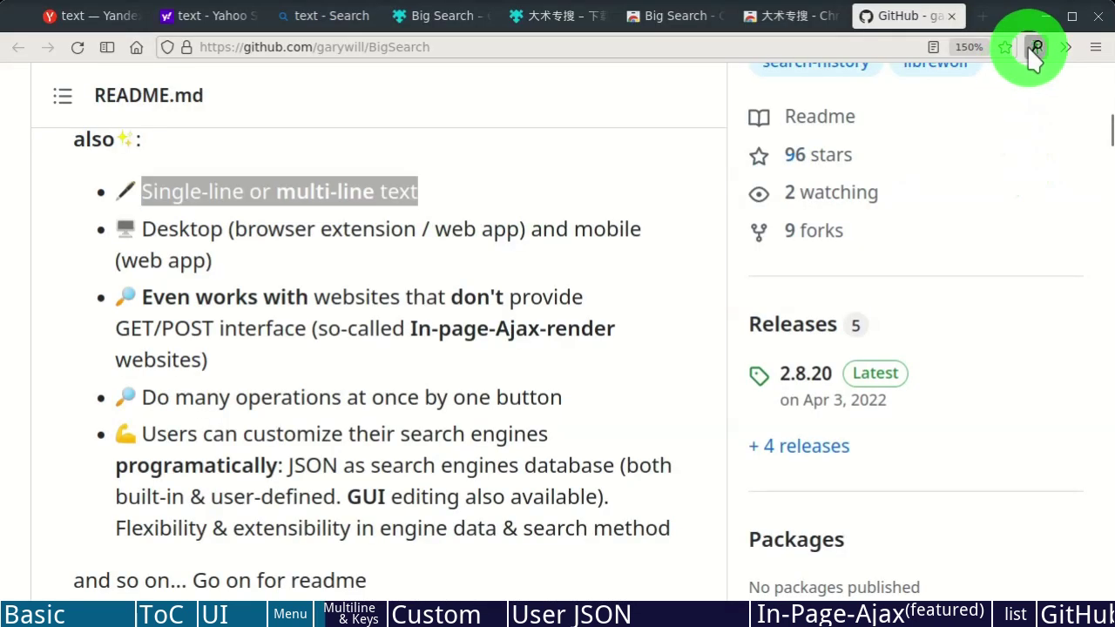
Open the Big Search multi-line editor and replace its text with the copied lines hello, English, 中文, 日本語, haha and byebye.
{"action": "left_click", "coordinate": [1035, 47]}
{"action": "left_click", "coordinate": [598, 120]}
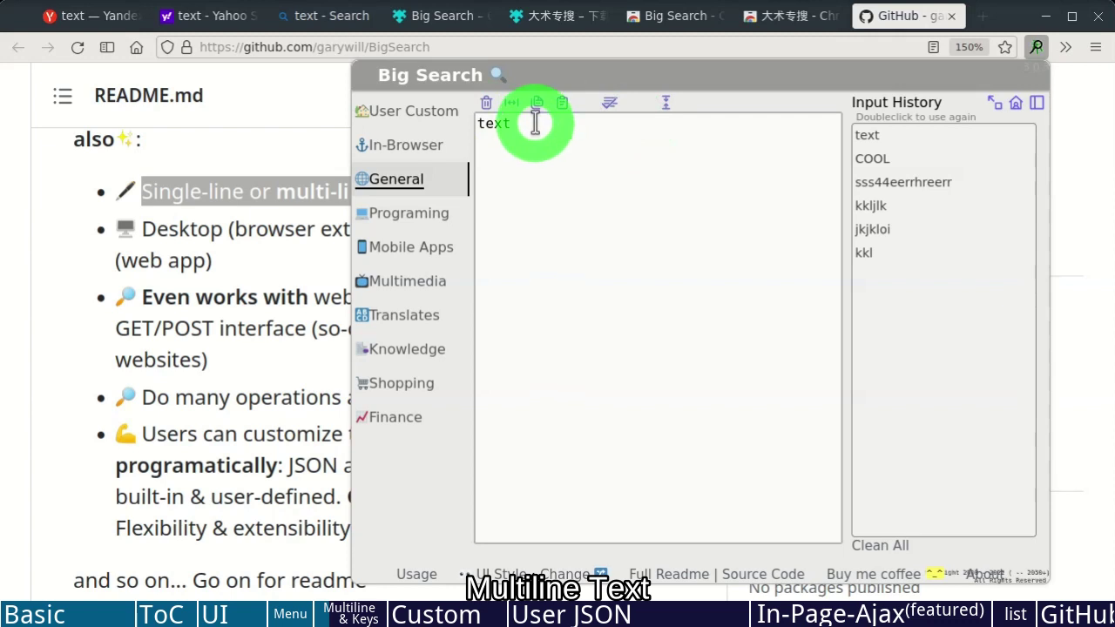
{"action": "key", "text": "ctrl+a"}
{"action": "key", "text": "ctrl+v"}
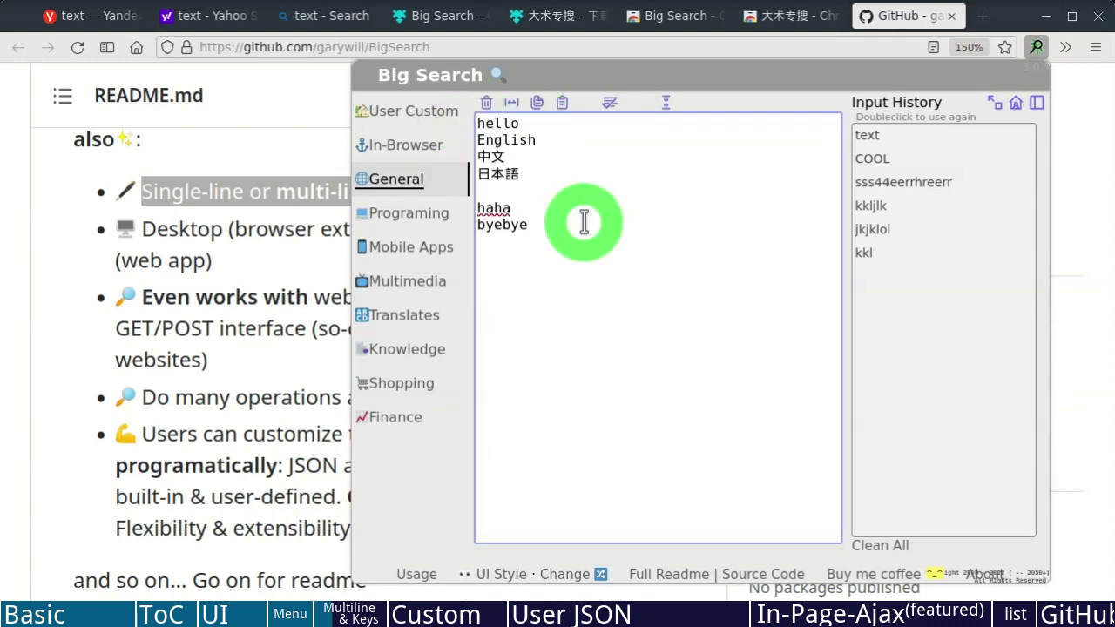
Collapse the multi-line text to a single line and translate it to English with DeepL and Google Translate.
{"action": "left_click", "coordinate": [607, 105]}
{"action": "left_click", "coordinate": [444, 319]}
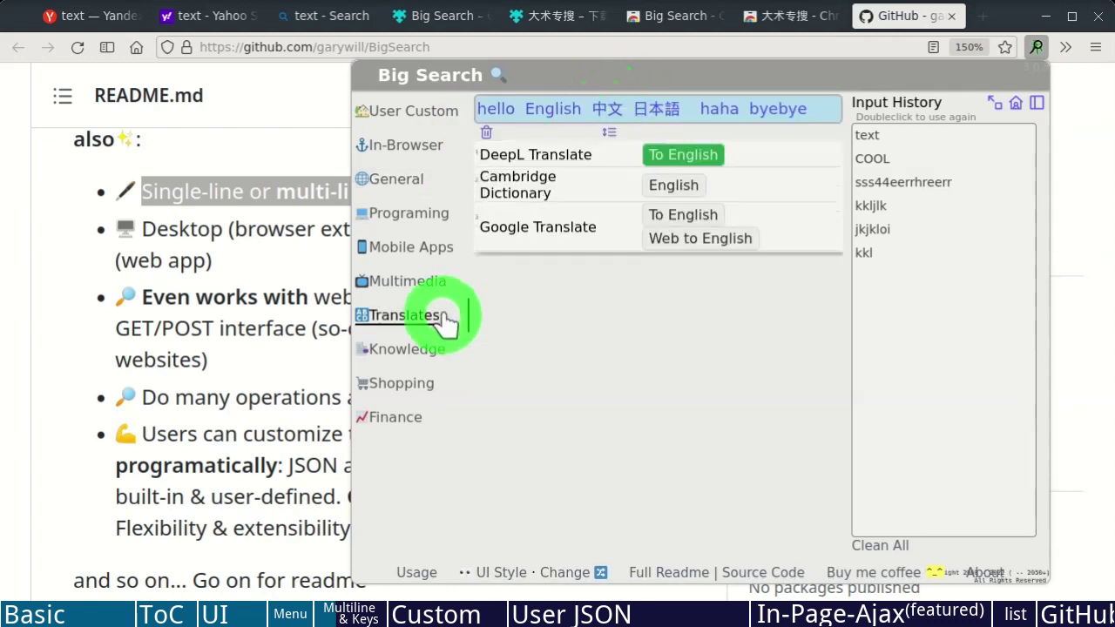
{"action": "left_click", "coordinate": [683, 154]}
{"action": "left_click", "coordinate": [683, 214]}
{"action": "left_click", "coordinate": [77, 18]}
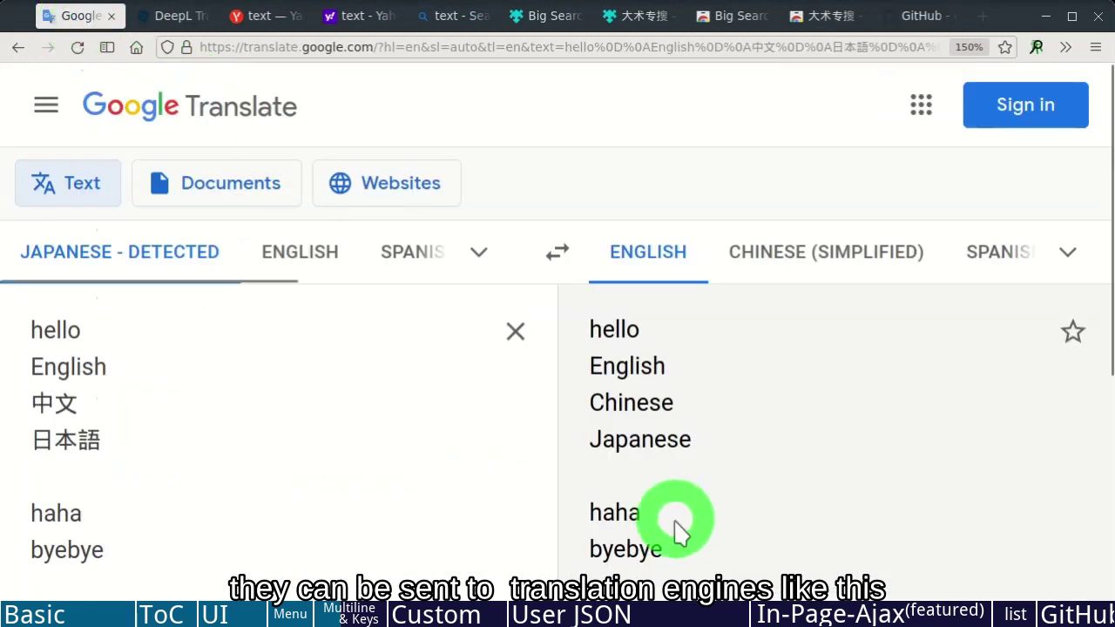
Compare the multi-line translation on the Google Translate page with the one on DeepL.
{"action": "left_click_drag", "start_coordinate": [671, 517], "coordinate": [613, 331]}
{"action": "left_click", "coordinate": [716, 480]}
{"action": "left_click", "coordinate": [70, 392]}
{"action": "left_click", "coordinate": [171, 17]}
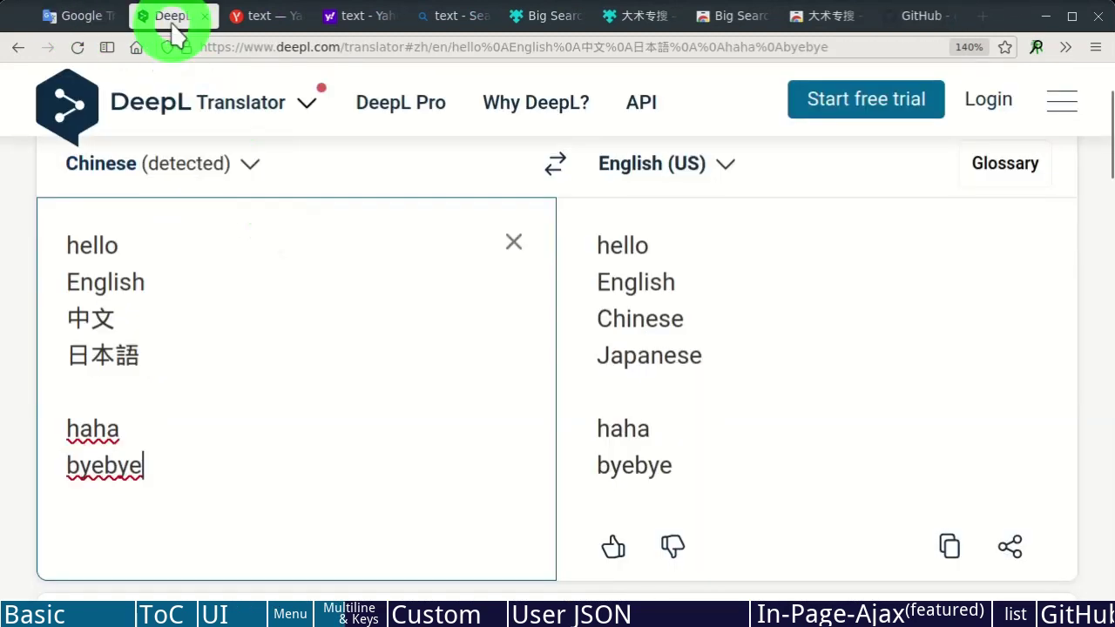
Select the Chinese feature list in README_zh.md and send it to Big Search as the search text.
{"action": "key", "text": "ctrl+9"}
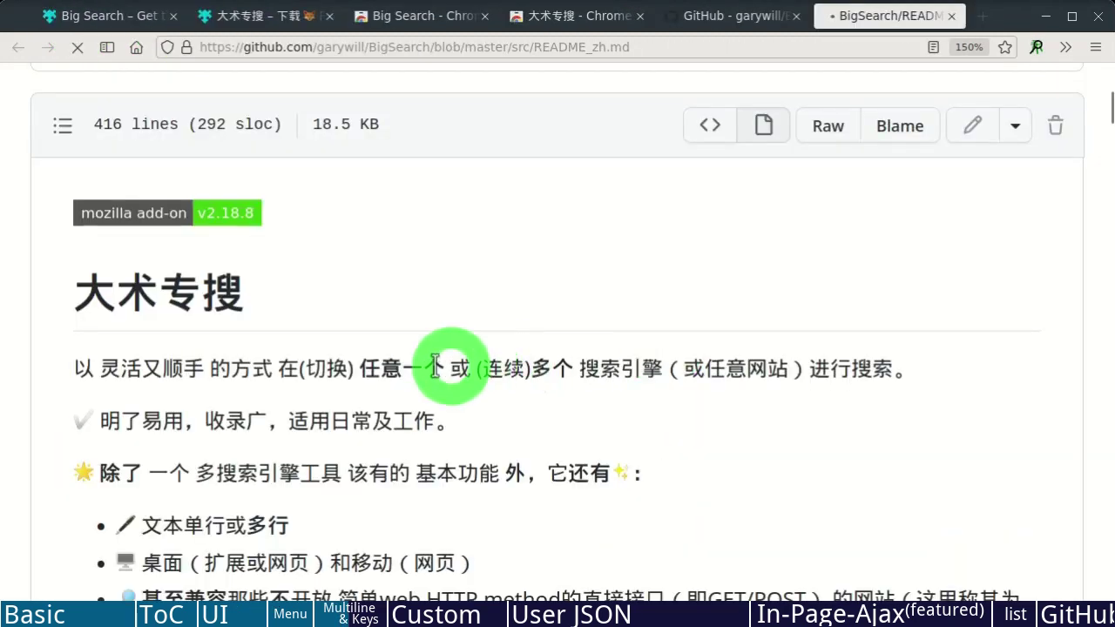
{"action": "scroll", "coordinate": [311, 410], "scroll_direction": "down", "scroll_amount": 3}
{"action": "left_click_drag", "start_coordinate": [45, 155], "coordinate": [386, 446]}
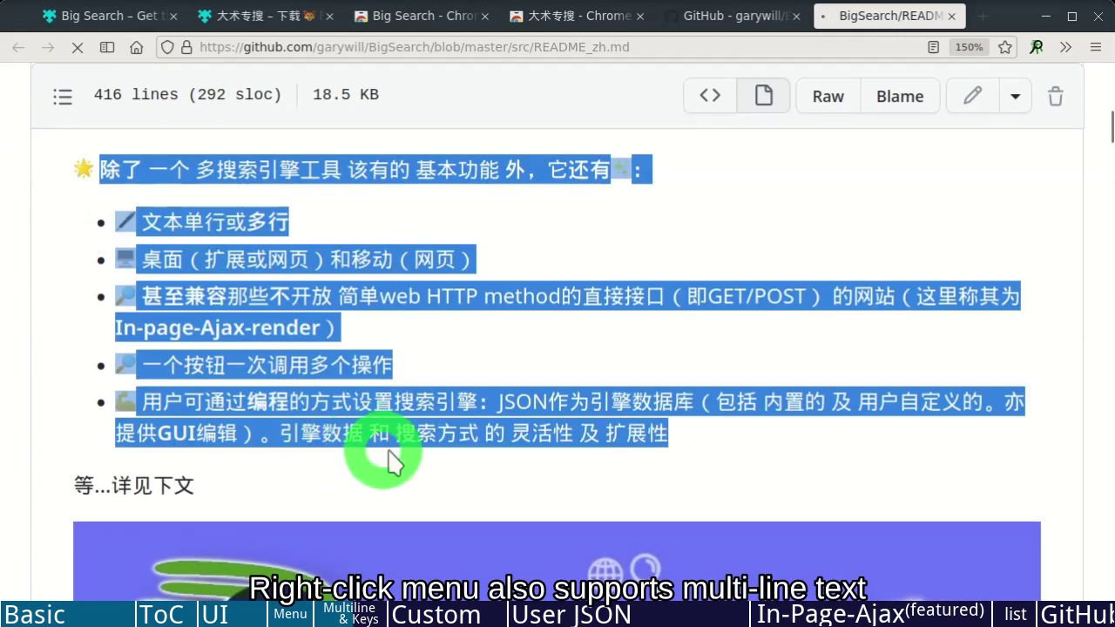
{"action": "right_click", "coordinate": [392, 444]}
{"action": "left_click", "coordinate": [427, 425]}
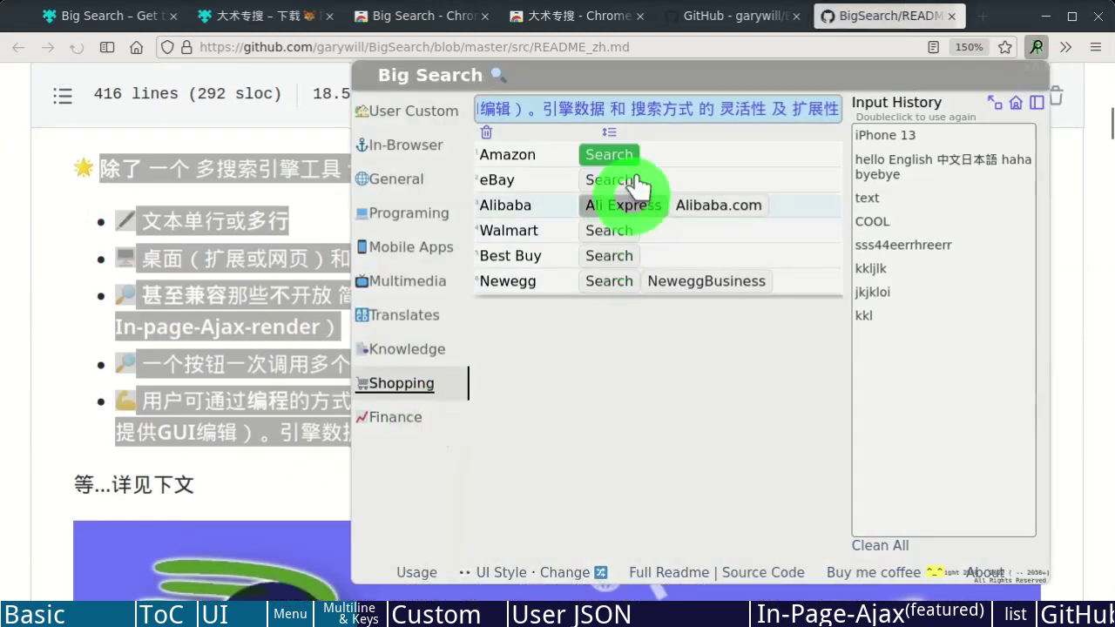
Translate the Chinese feature list to English with DeepL Translate and Google Translate.
{"action": "double_click", "coordinate": [605, 109]}
{"action": "left_click", "coordinate": [616, 120]}
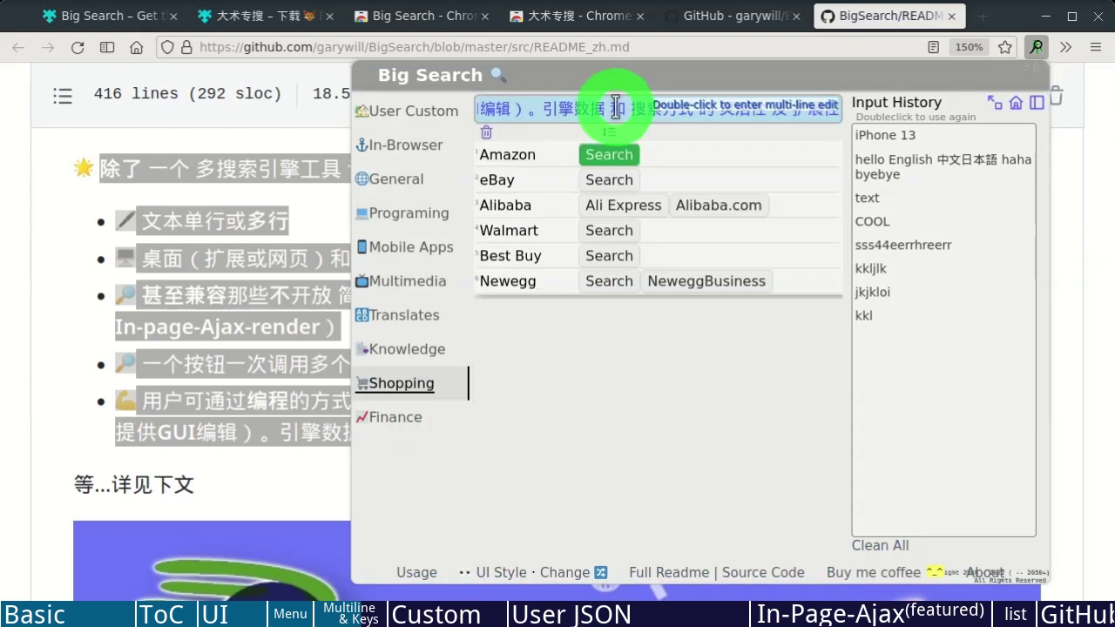
{"action": "left_click", "coordinate": [453, 313]}
{"action": "left_click", "coordinate": [667, 154]}
{"action": "left_click", "coordinate": [653, 215]}
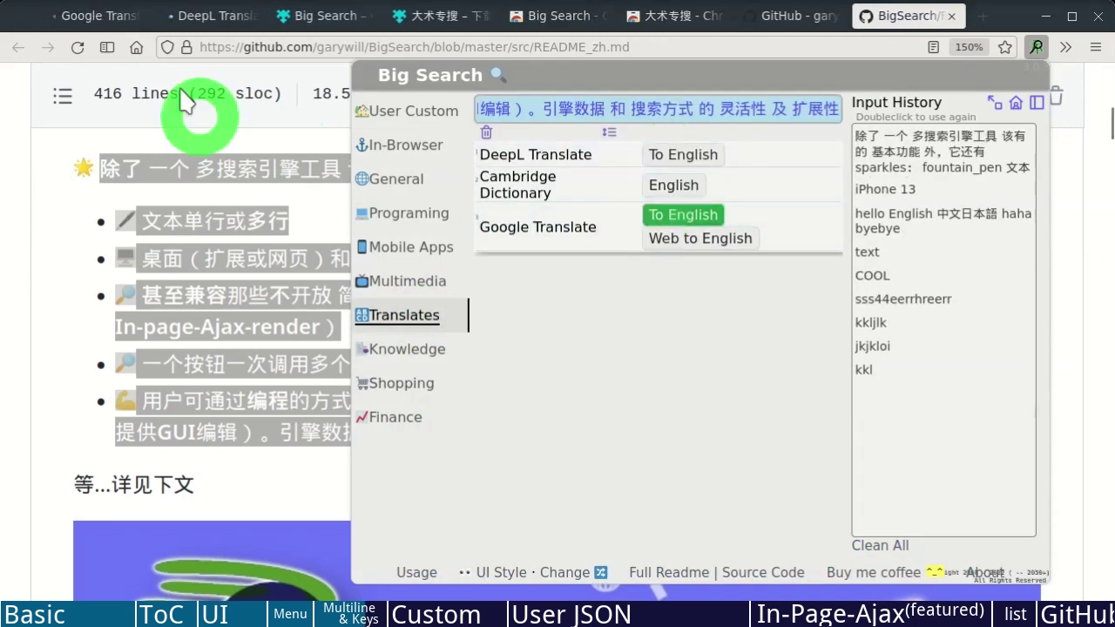
Review the English translations of the feature list on Google Translate and DeepL.
{"action": "left_click", "coordinate": [94, 16]}
{"action": "left_click", "coordinate": [183, 17]}
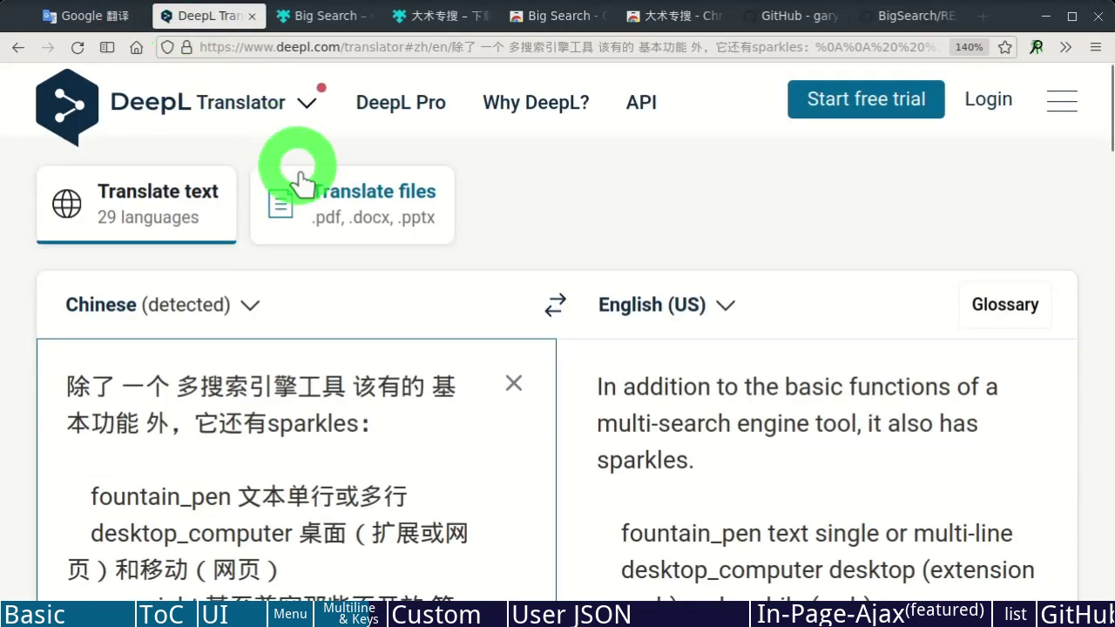
{"action": "scroll", "coordinate": [540, 393], "scroll_direction": "down", "scroll_amount": 5}
{"action": "scroll", "coordinate": [542, 403], "scroll_direction": "up", "scroll_amount": 4}
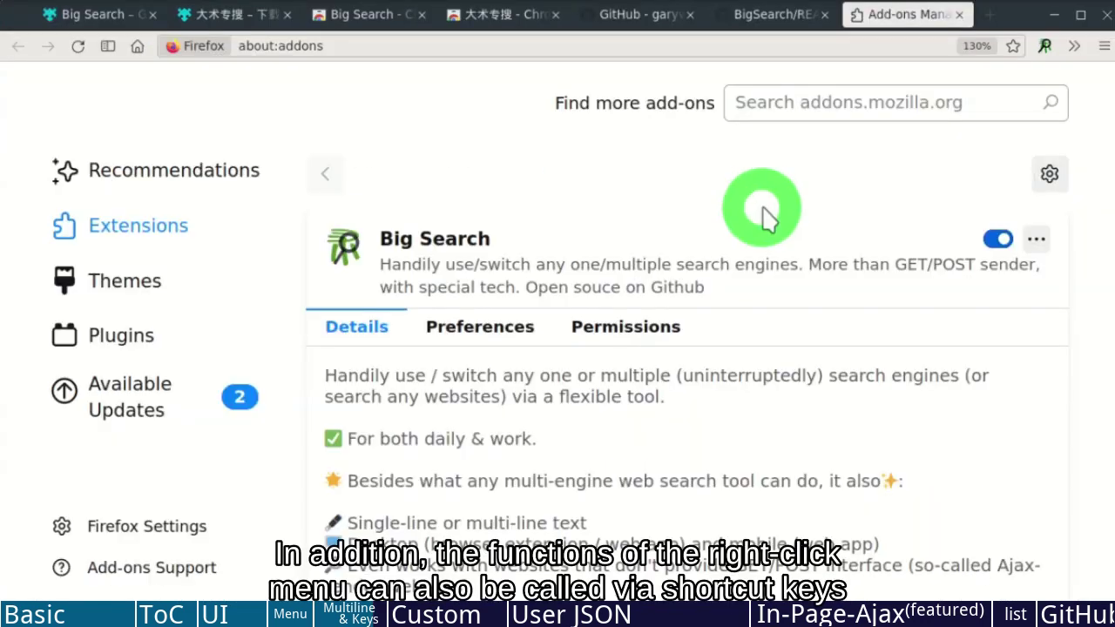
Open the extension shortcut management page and examine the shortcuts assigned to Big Search.
{"action": "left_click", "coordinate": [1049, 174]}
{"action": "left_click", "coordinate": [910, 430]}
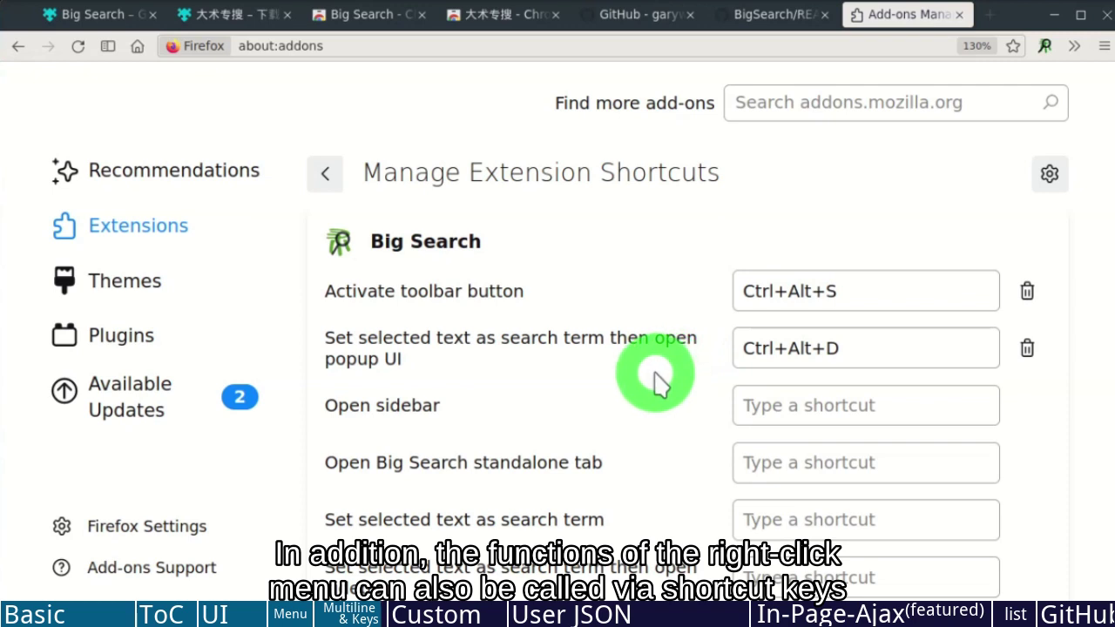
{"action": "scroll", "coordinate": [664, 380], "scroll_direction": "down", "scroll_amount": 3}
{"action": "scroll", "coordinate": [655, 376], "scroll_direction": "up", "scroll_amount": 3}
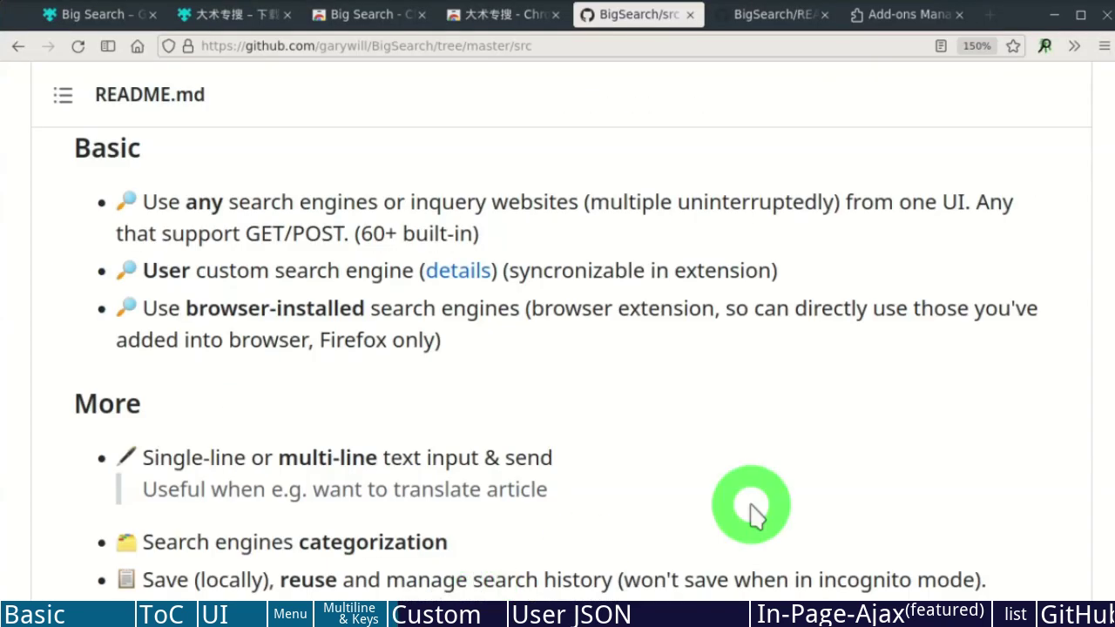
View Big Search's General, In-Browser and User Custom engine categories and open the online GUI editor for custom engines.
{"action": "left_click", "coordinate": [1046, 47]}
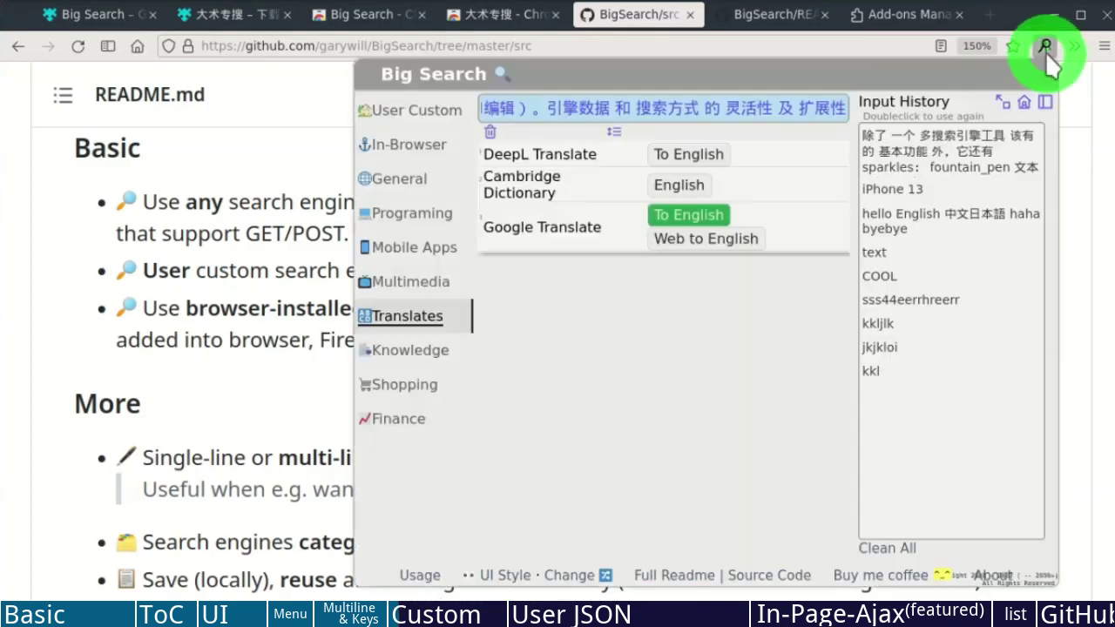
{"action": "left_click", "coordinate": [403, 183]}
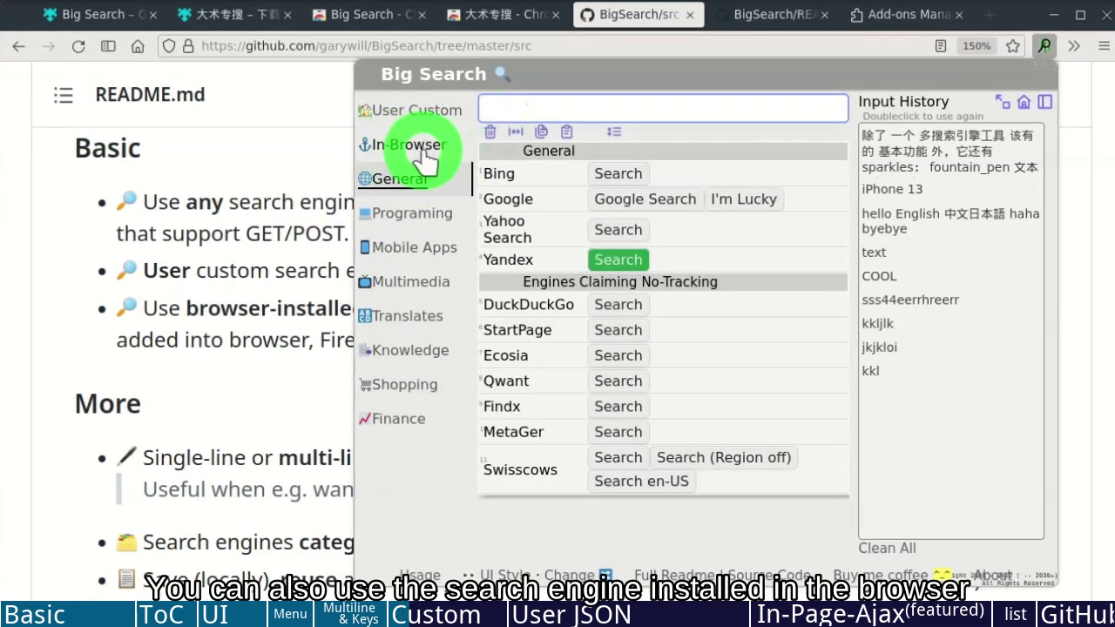
{"action": "left_click", "coordinate": [401, 155]}
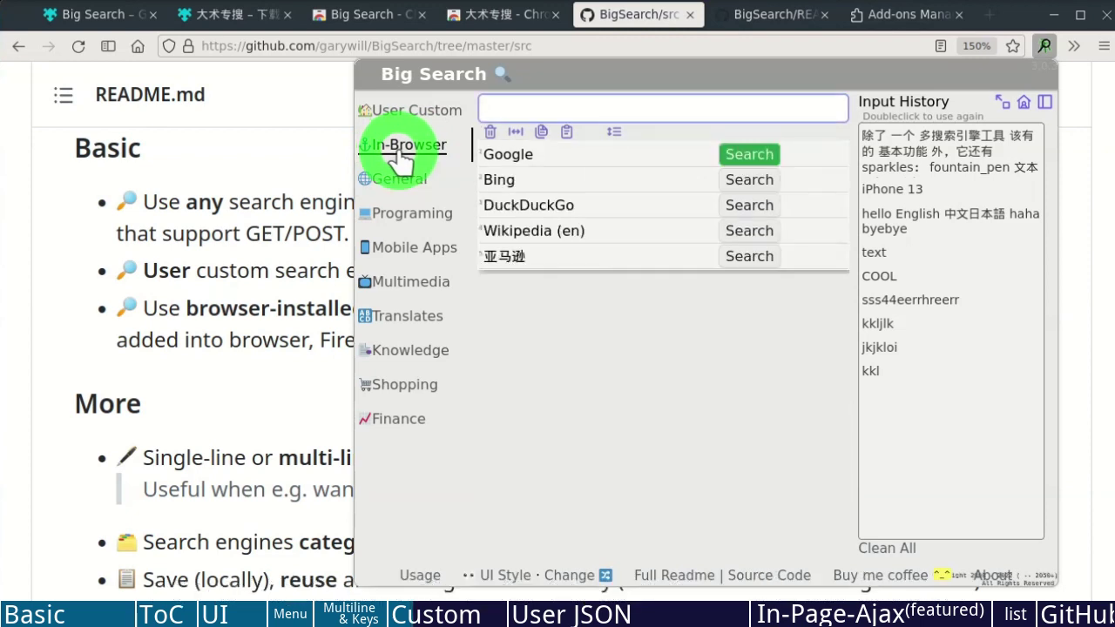
{"action": "left_click", "coordinate": [416, 122]}
{"action": "left_click", "coordinate": [512, 148]}
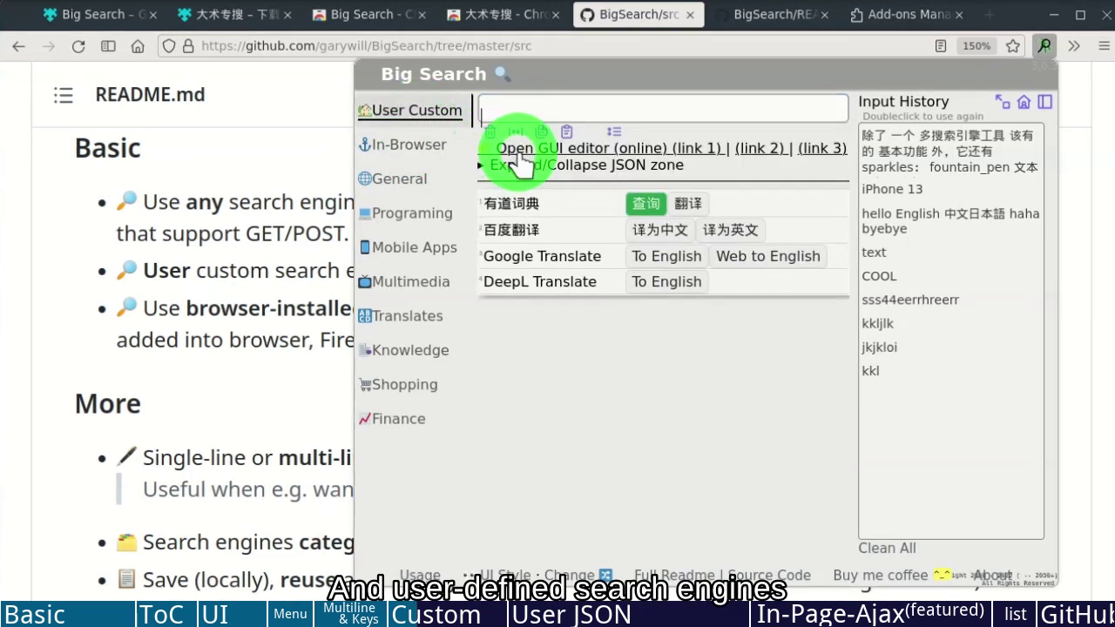
{"action": "left_click", "coordinate": [821, 150]}
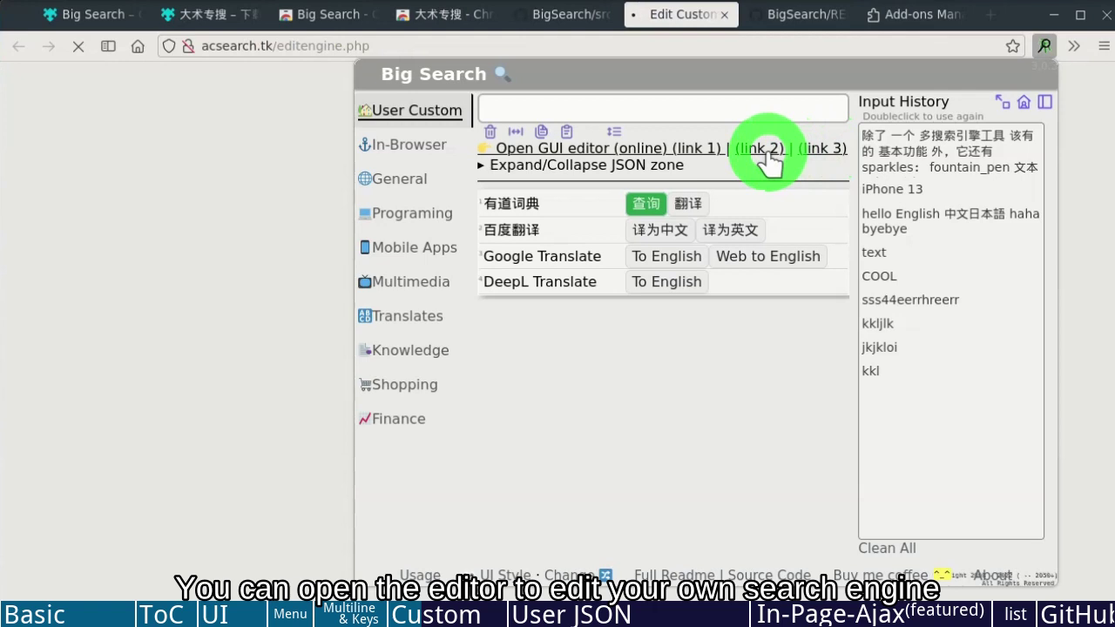
Examine the three databases in the README's Technical Diagram section and compare them with the Big Search categories.
{"action": "left_click", "coordinate": [557, 14]}
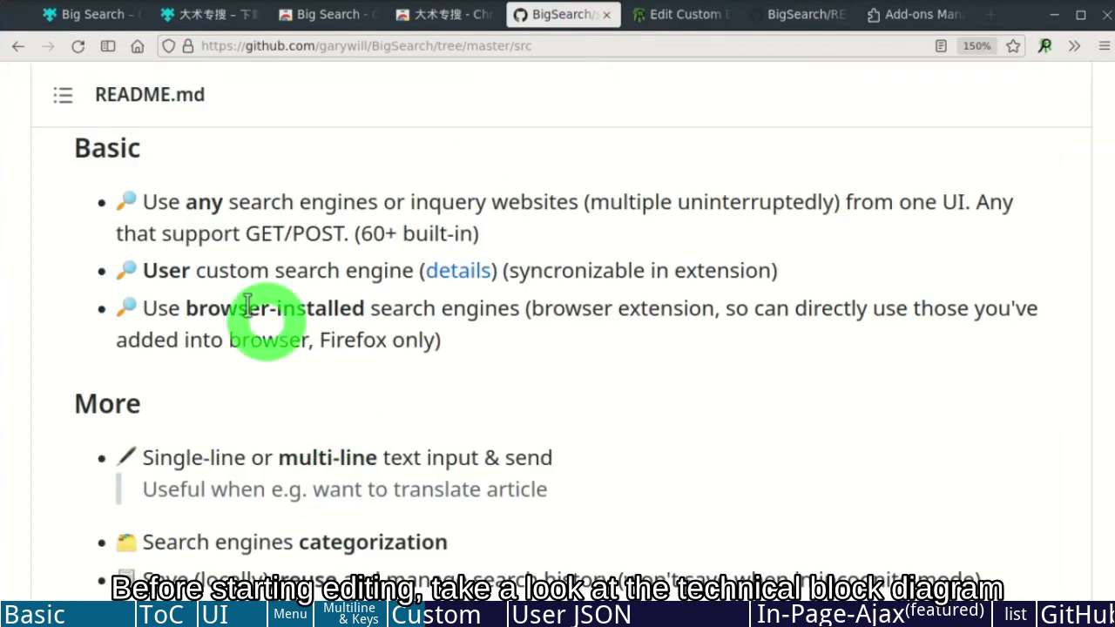
{"action": "left_click", "coordinate": [62, 95]}
{"action": "scroll", "coordinate": [186, 400], "scroll_direction": "down", "scroll_amount": 5}
{"action": "left_click", "coordinate": [181, 451]}
{"action": "left_click", "coordinate": [99, 194]}
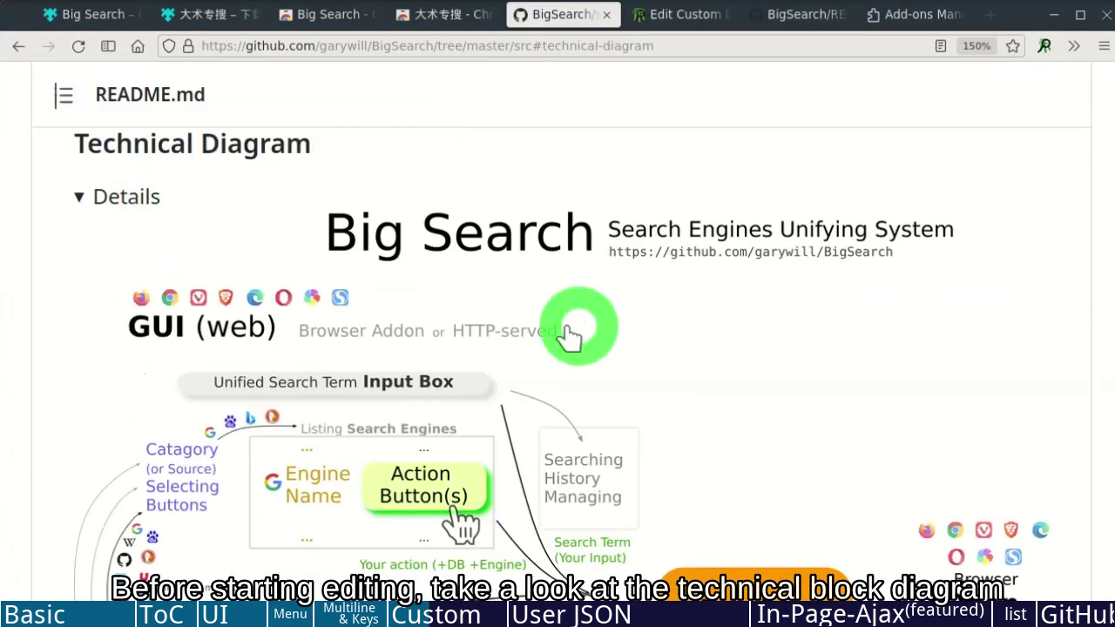
{"action": "scroll", "coordinate": [487, 322], "scroll_direction": "down", "scroll_amount": 5}
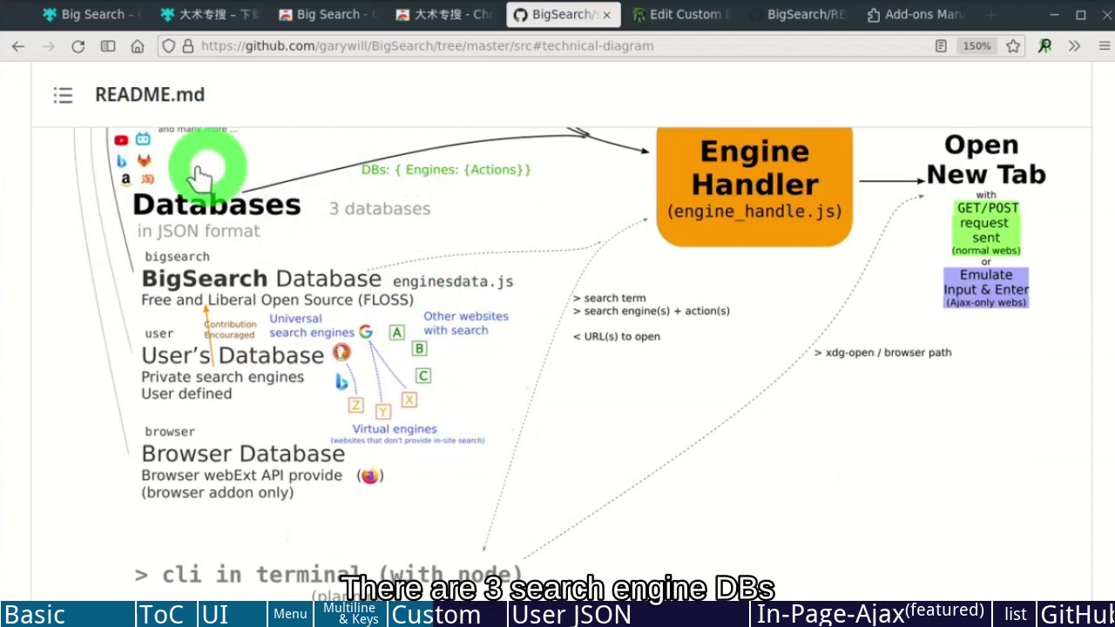
{"action": "left_click", "coordinate": [1042, 45]}
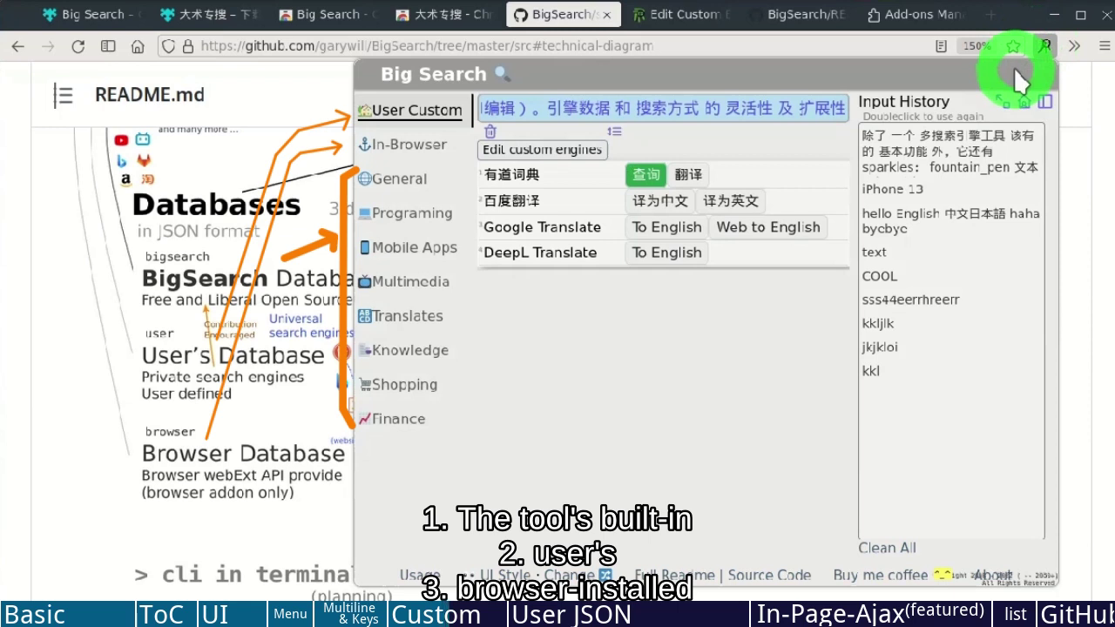
Load the basic example into the engine table on the Edit Custom Engine page.
{"action": "left_click", "coordinate": [680, 14]}
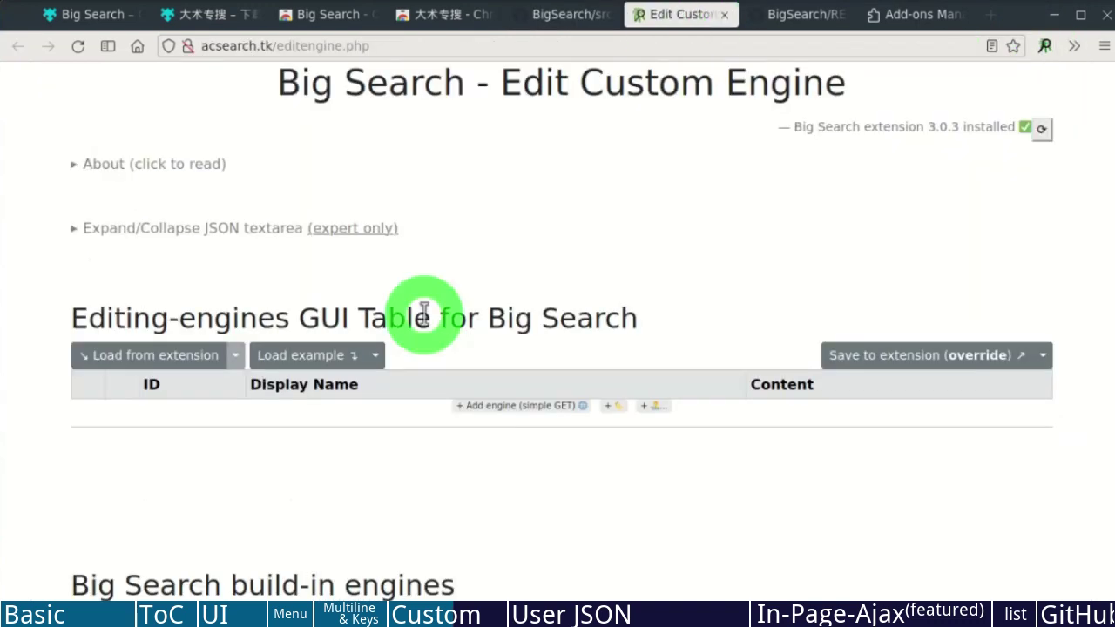
{"action": "left_click", "coordinate": [320, 357]}
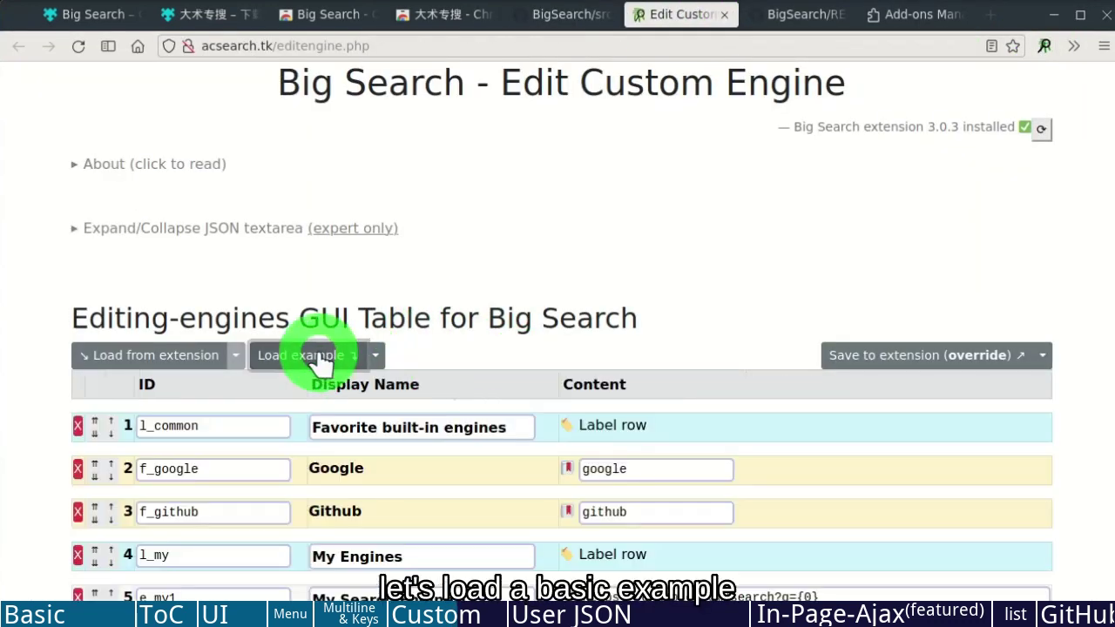
{"action": "scroll", "coordinate": [318, 357], "scroll_direction": "down", "scroll_amount": 3}
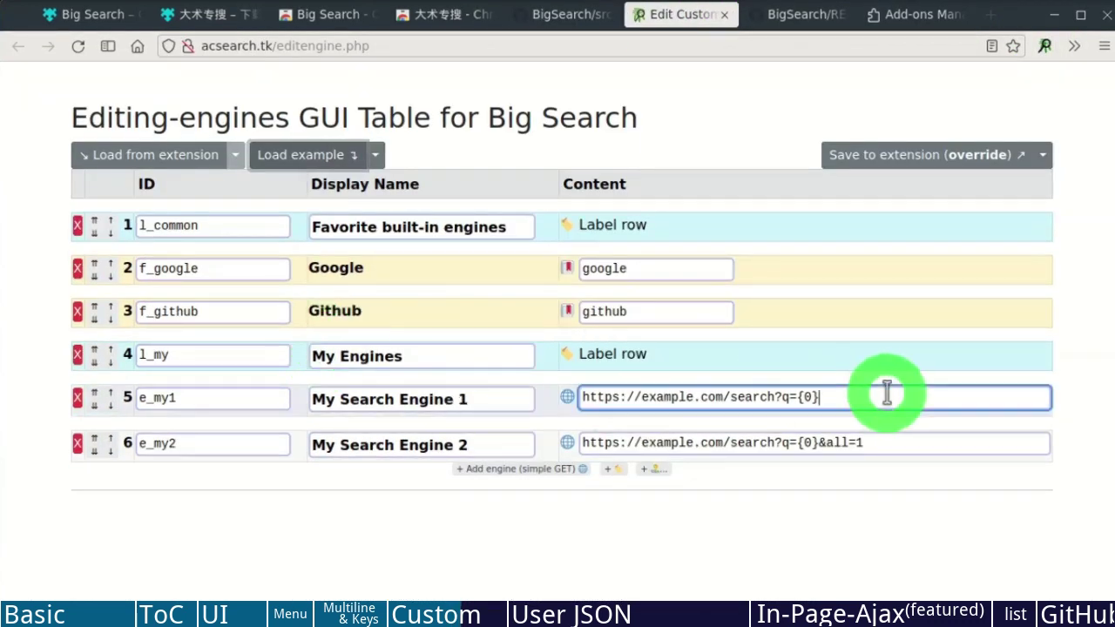
Examine the GET URLs of My Search Engine 1 and 2 and the built-in engine references github and google.
{"action": "left_click_drag", "start_coordinate": [888, 391], "coordinate": [567, 398]}
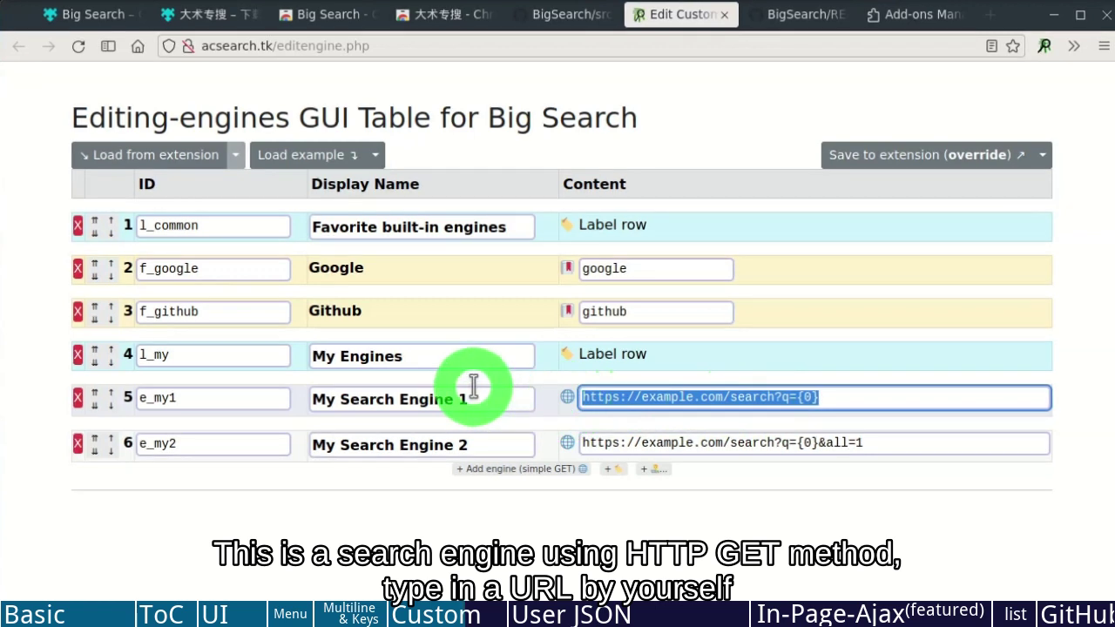
{"action": "left_click_drag", "start_coordinate": [921, 446], "coordinate": [558, 446]}
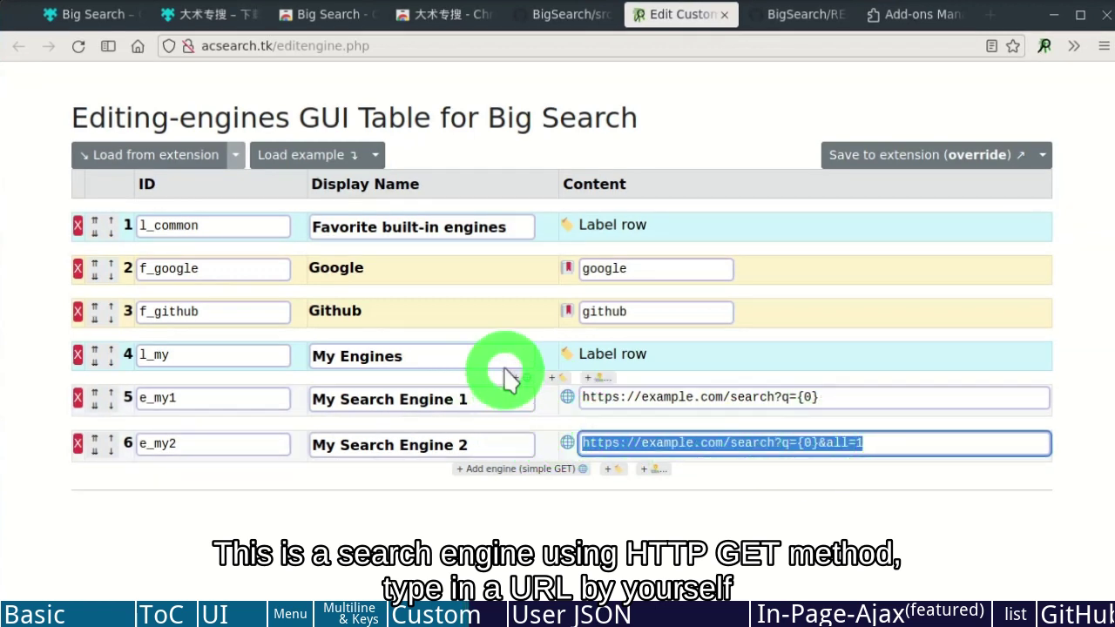
{"action": "left_click_drag", "start_coordinate": [653, 311], "coordinate": [577, 291]}
{"action": "left_click_drag", "start_coordinate": [662, 261], "coordinate": [522, 265]}
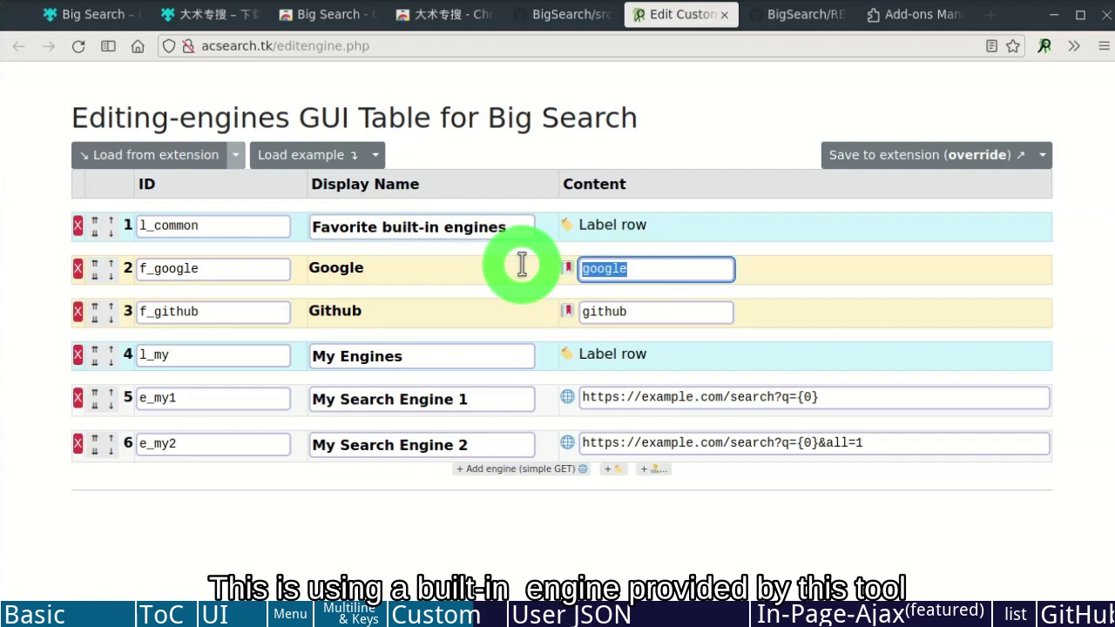
Add the built-in General engines Google, Yahoo Search and Yandex to the custom engines table as favorites.
{"action": "scroll", "coordinate": [510, 317], "scroll_direction": "down", "scroll_amount": 5}
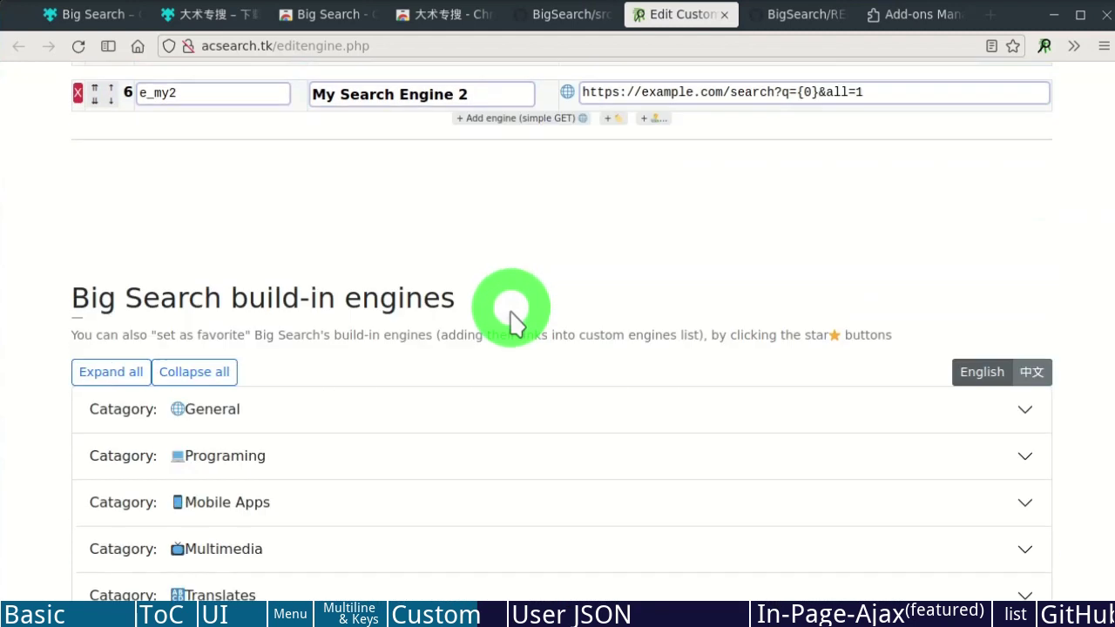
{"action": "left_click", "coordinate": [275, 265]}
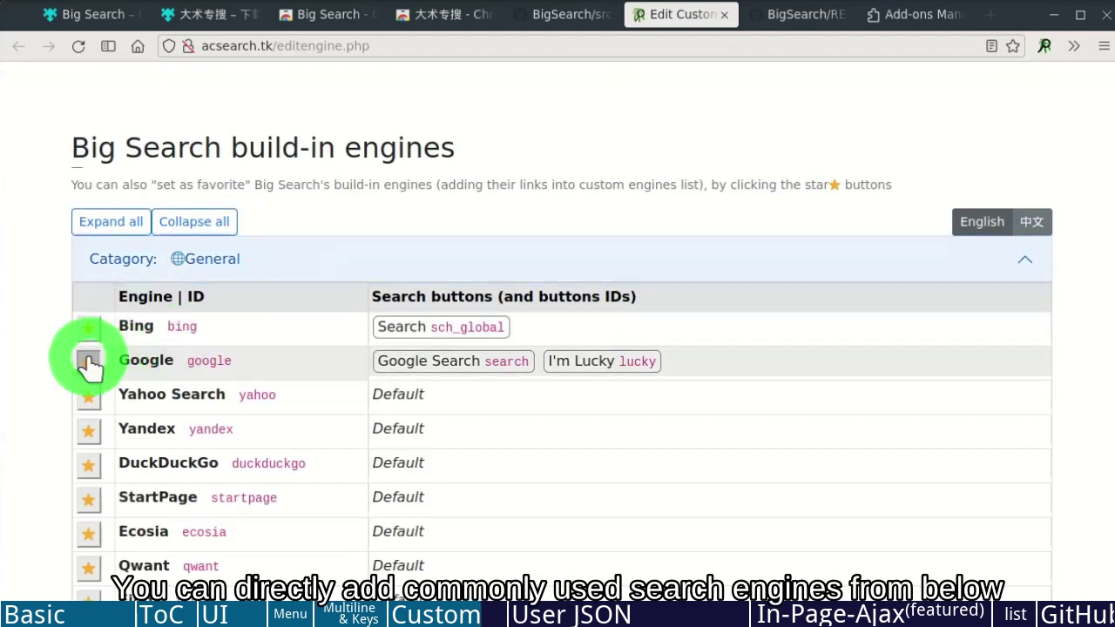
{"action": "left_click", "coordinate": [89, 395]}
{"action": "left_click", "coordinate": [88, 429]}
{"action": "scroll", "coordinate": [308, 369], "scroll_direction": "up", "scroll_amount": 6}
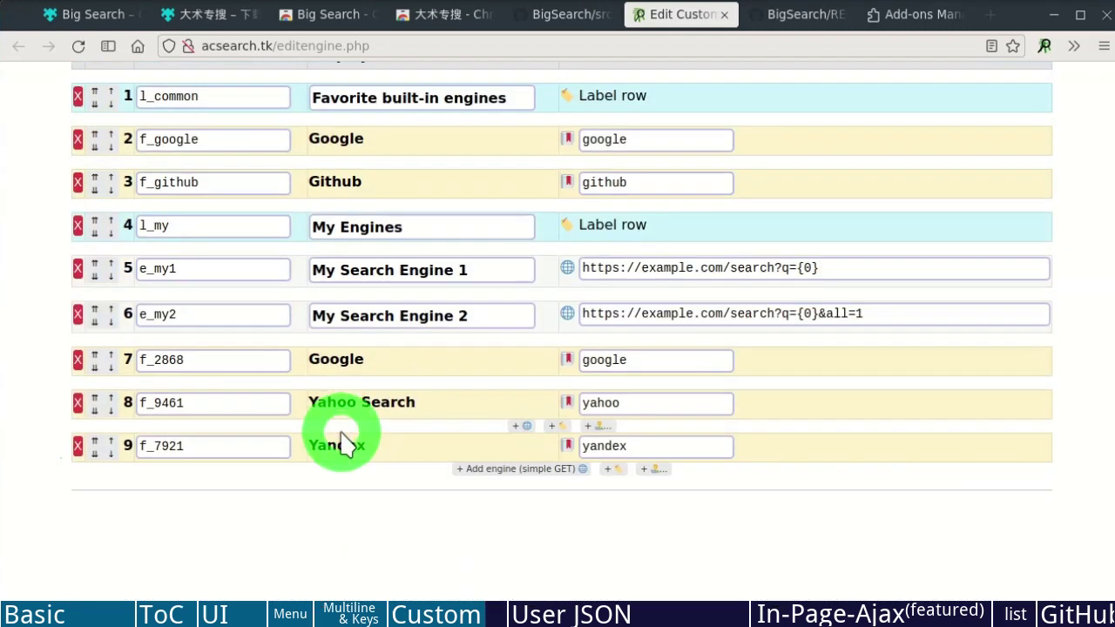
Add the built-in Bing engine to the custom engines table three times.
{"action": "scroll", "coordinate": [334, 474], "scroll_direction": "up", "scroll_amount": 2}
{"action": "scroll", "coordinate": [87, 323], "scroll_direction": "down", "scroll_amount": 6}
{"action": "left_click", "coordinate": [87, 323]}
{"action": "left_click", "coordinate": [87, 323]}
{"action": "left_click", "coordinate": [87, 323]}
{"action": "scroll", "coordinate": [194, 448], "scroll_direction": "up", "scroll_amount": 6}
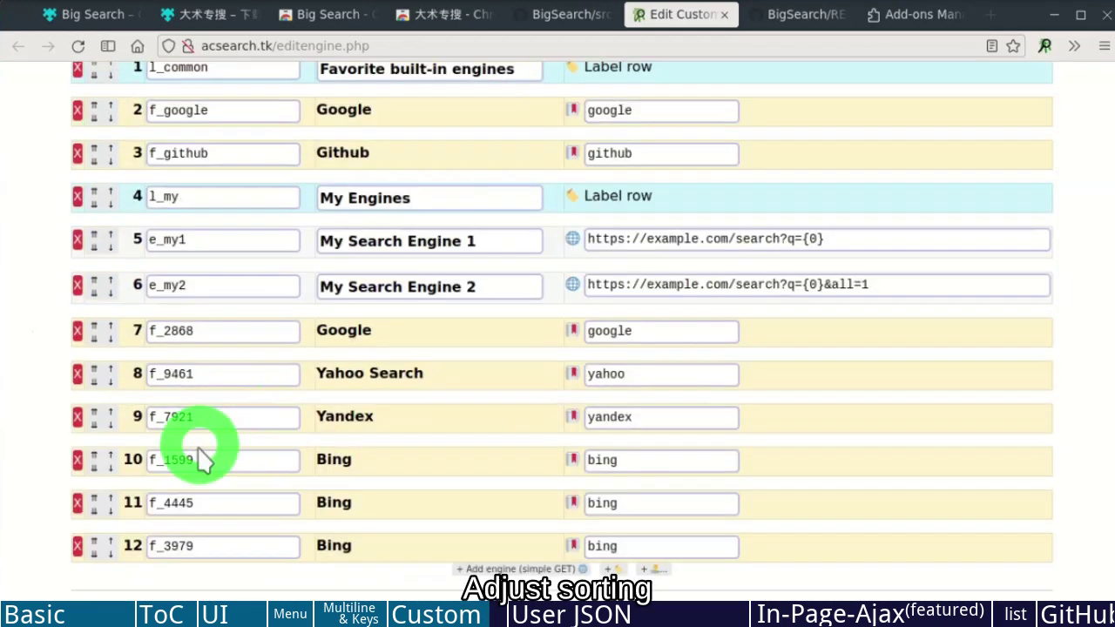
Reorder the custom engines with Yandex and Yahoo Search first, one Bing entry above My Engines and another directly below it.
{"action": "left_click", "coordinate": [94, 453]}
{"action": "left_click", "coordinate": [94, 411]}
{"action": "left_click", "coordinate": [94, 452]}
{"action": "left_click", "coordinate": [111, 494]}
{"action": "left_click", "coordinate": [111, 450]}
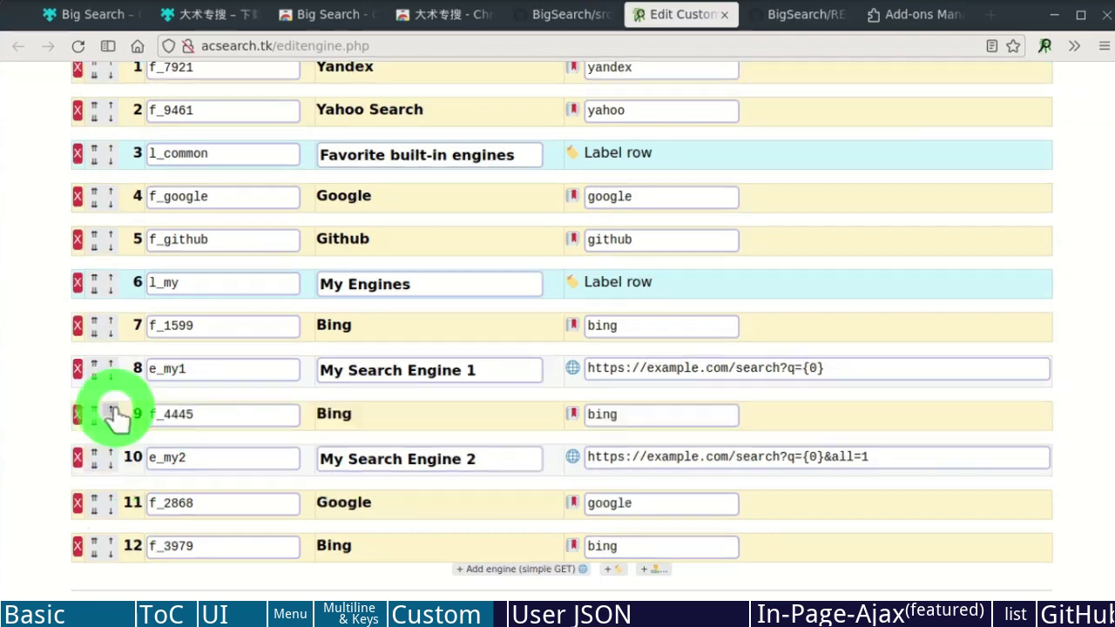
{"action": "left_click", "coordinate": [110, 407]}
{"action": "left_click", "coordinate": [110, 363]}
{"action": "left_click", "coordinate": [110, 325]}
Save the custom engines to the extension, overriding its current ones, and open Big Search to check them.
{"action": "scroll", "coordinate": [677, 403], "scroll_direction": "up", "scroll_amount": 3}
{"action": "left_click", "coordinate": [926, 197]}
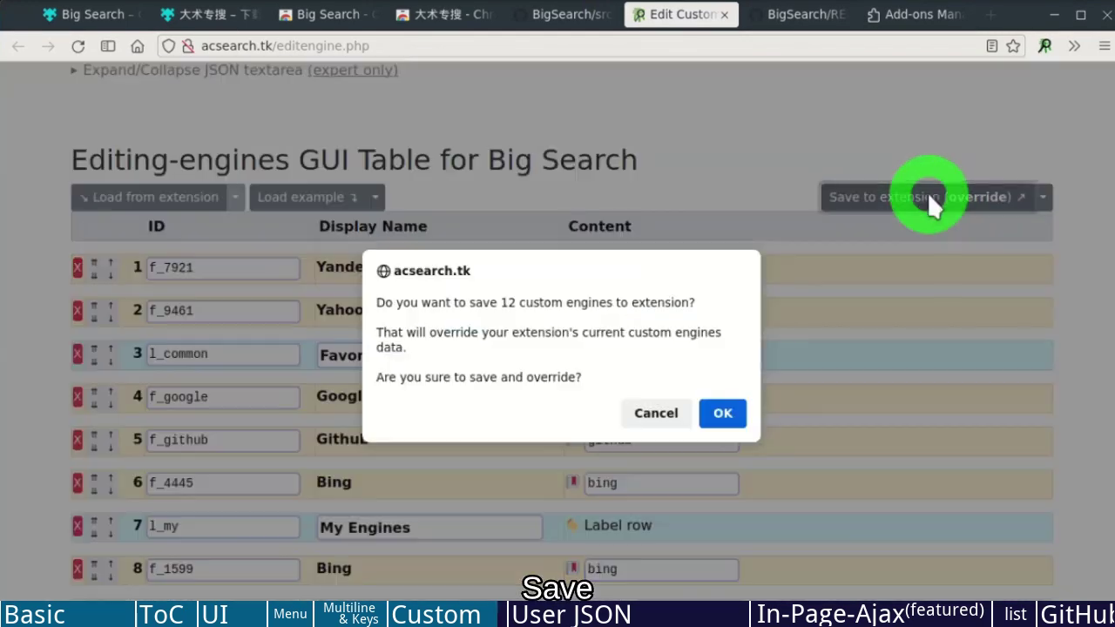
{"action": "left_click", "coordinate": [722, 412]}
{"action": "left_click", "coordinate": [720, 410]}
{"action": "left_click", "coordinate": [1044, 45]}
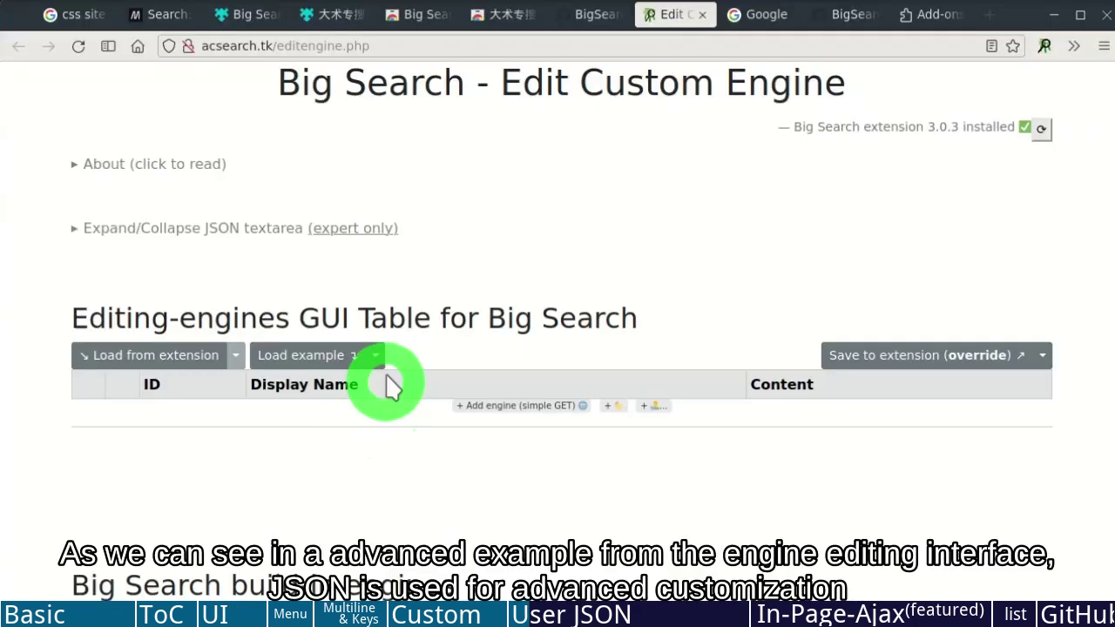
Load the advanced example into the Editing-engines GUI Table and look through its engine entries.
{"action": "left_click", "coordinate": [376, 357]}
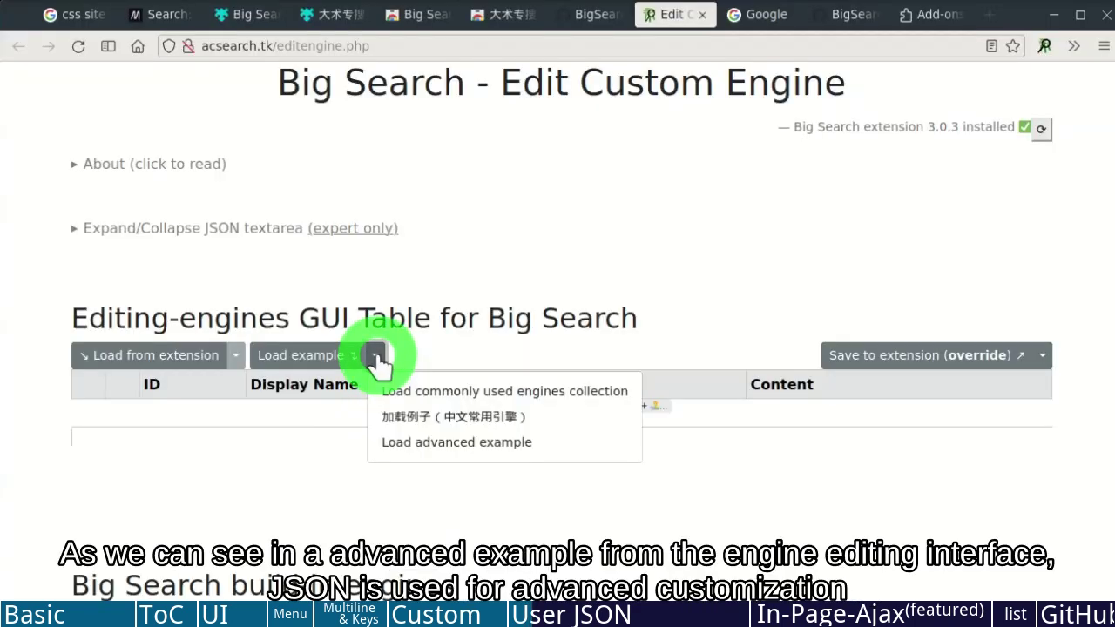
{"action": "left_click", "coordinate": [433, 442]}
{"action": "scroll", "coordinate": [428, 453], "scroll_direction": "down", "scroll_amount": 3}
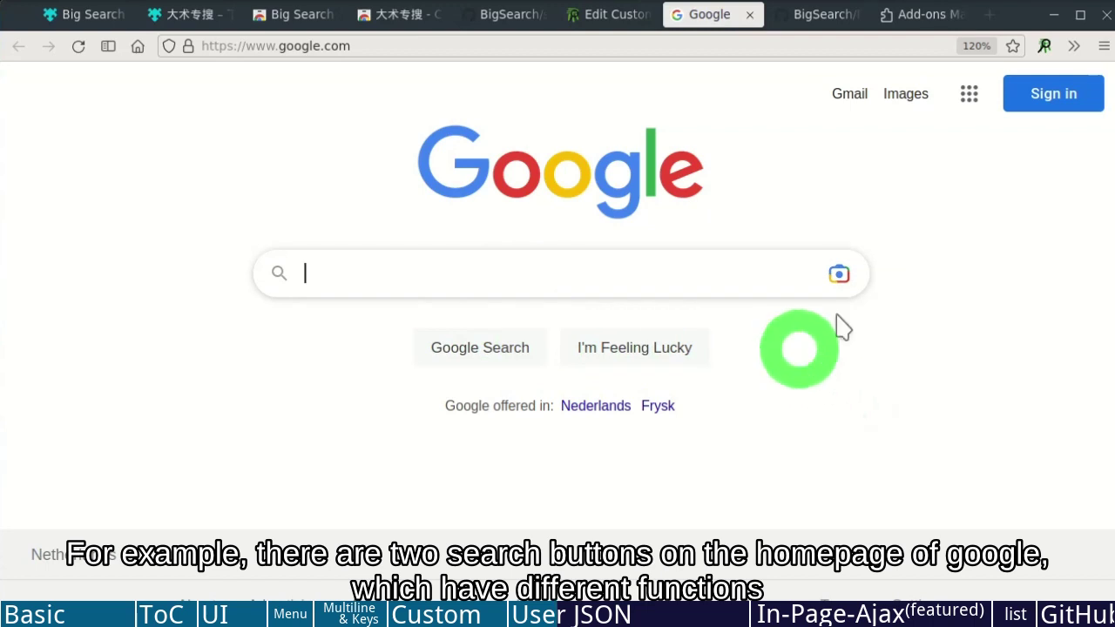
Search for "css" from Big Search's Programing category, using both the Search and Google actions of the MDN engine.
{"action": "left_click", "coordinate": [1044, 46]}
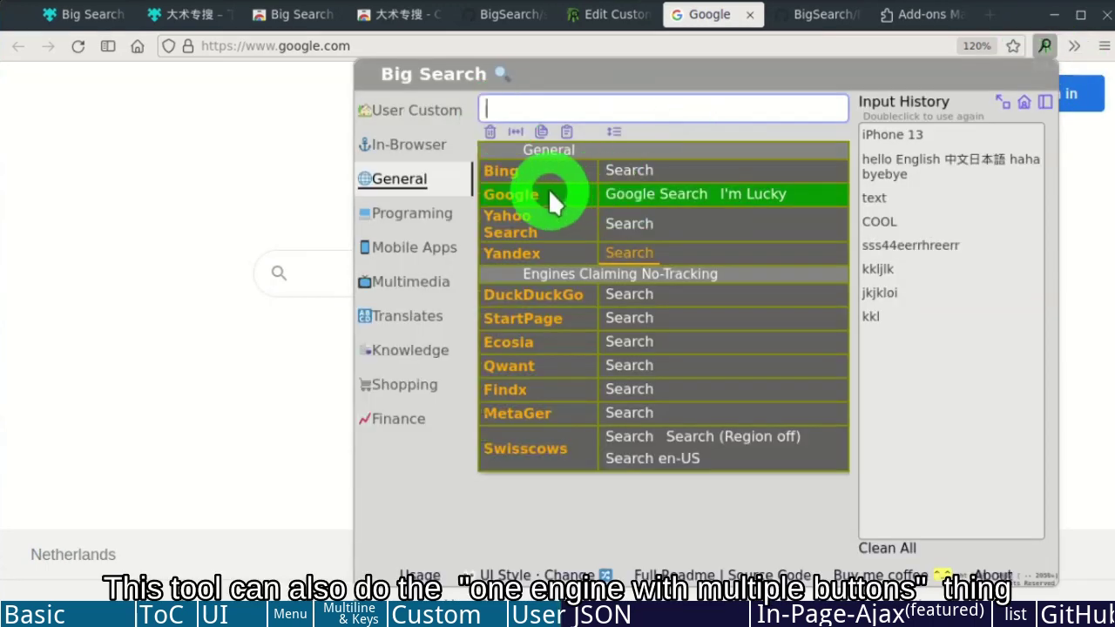
{"action": "left_click", "coordinate": [440, 218]}
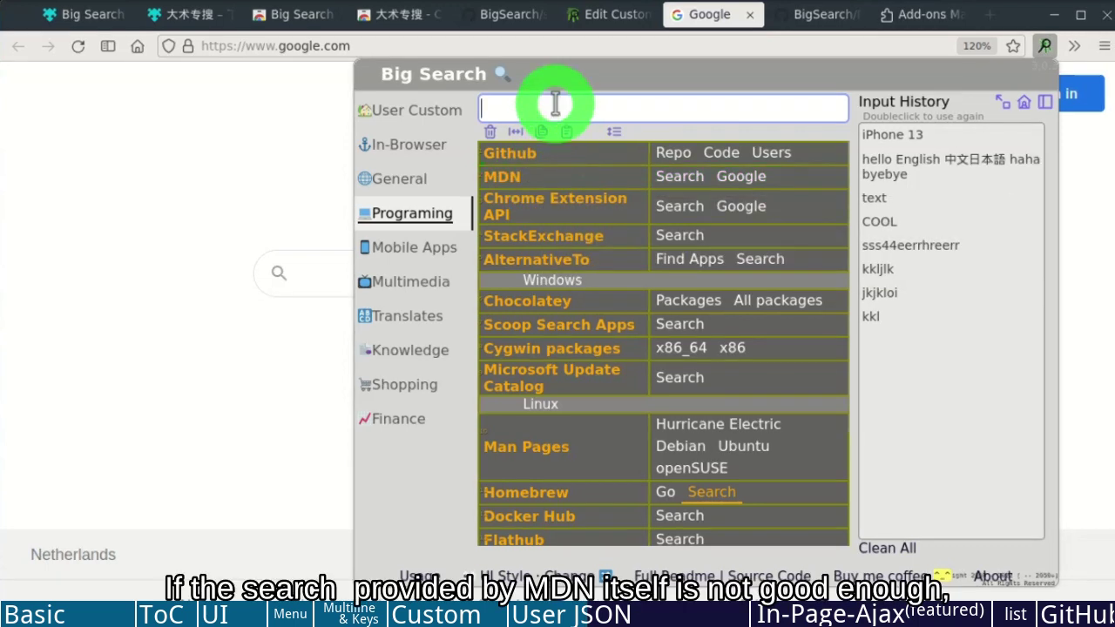
{"action": "type", "text": "css"}
{"action": "left_click", "coordinate": [685, 179]}
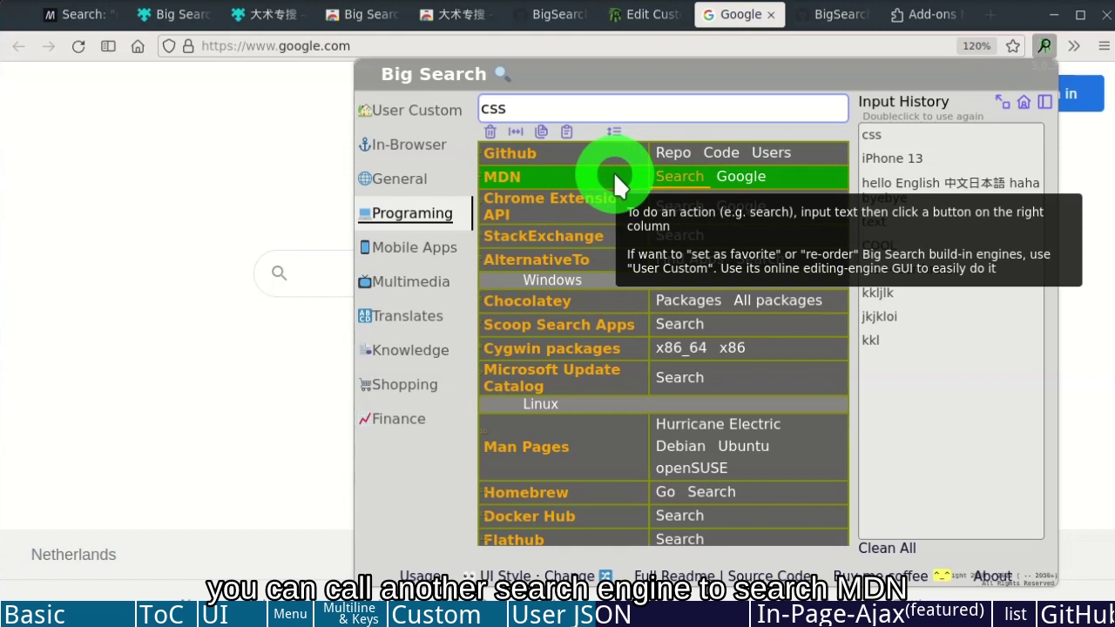
{"action": "left_click", "coordinate": [744, 178]}
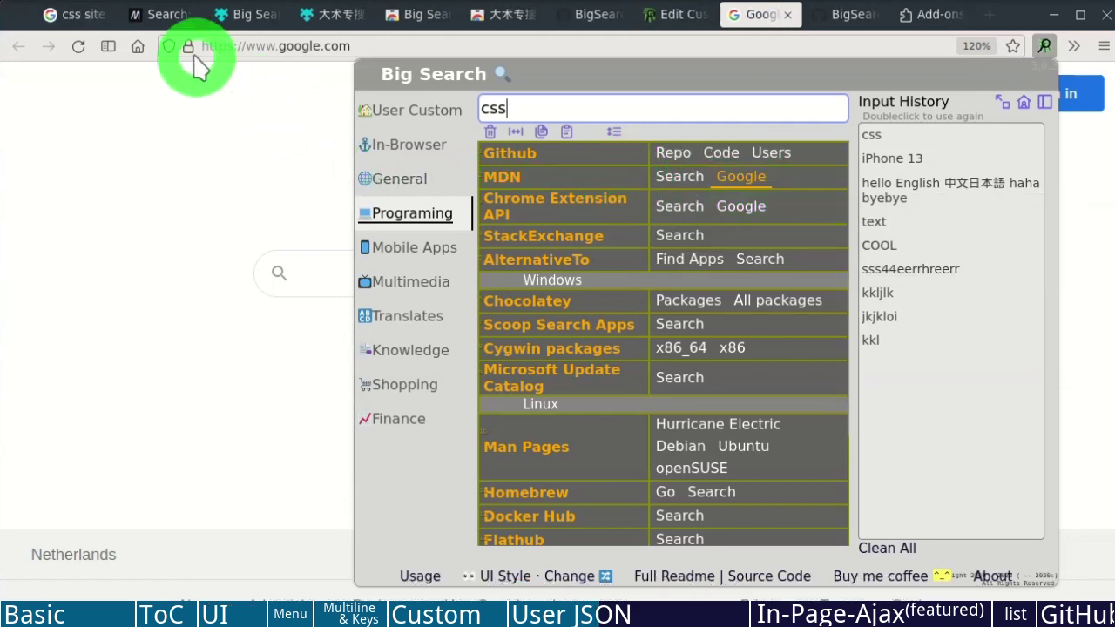
Compare the MDN and Google result pages for css, and highlight the README line on searching websites that don't provide search.
{"action": "left_click", "coordinate": [162, 17]}
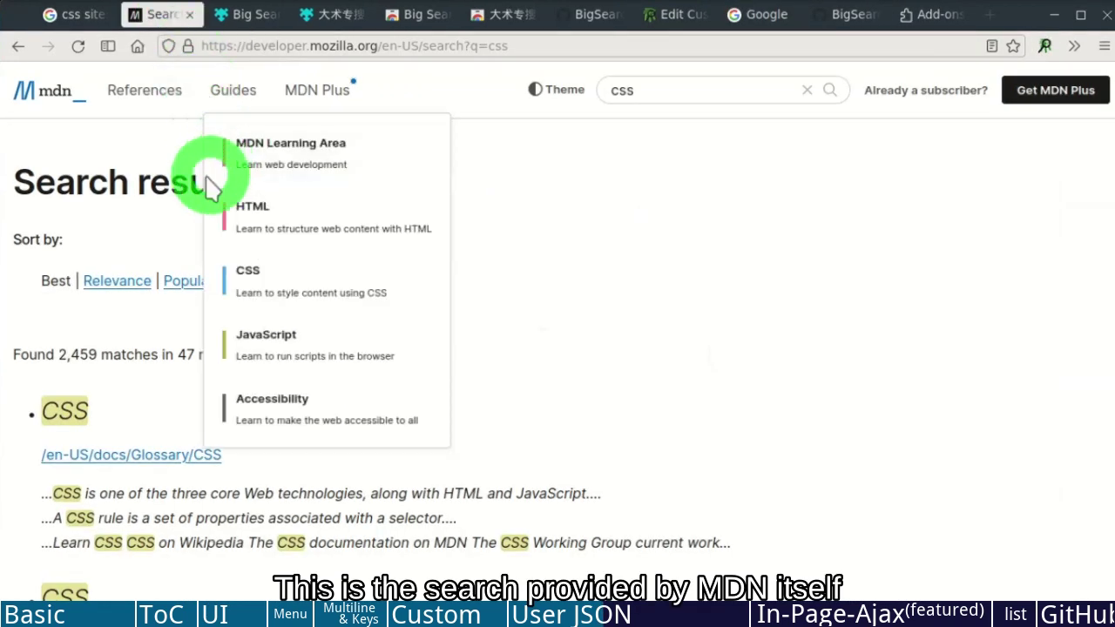
{"action": "left_click", "coordinate": [83, 15]}
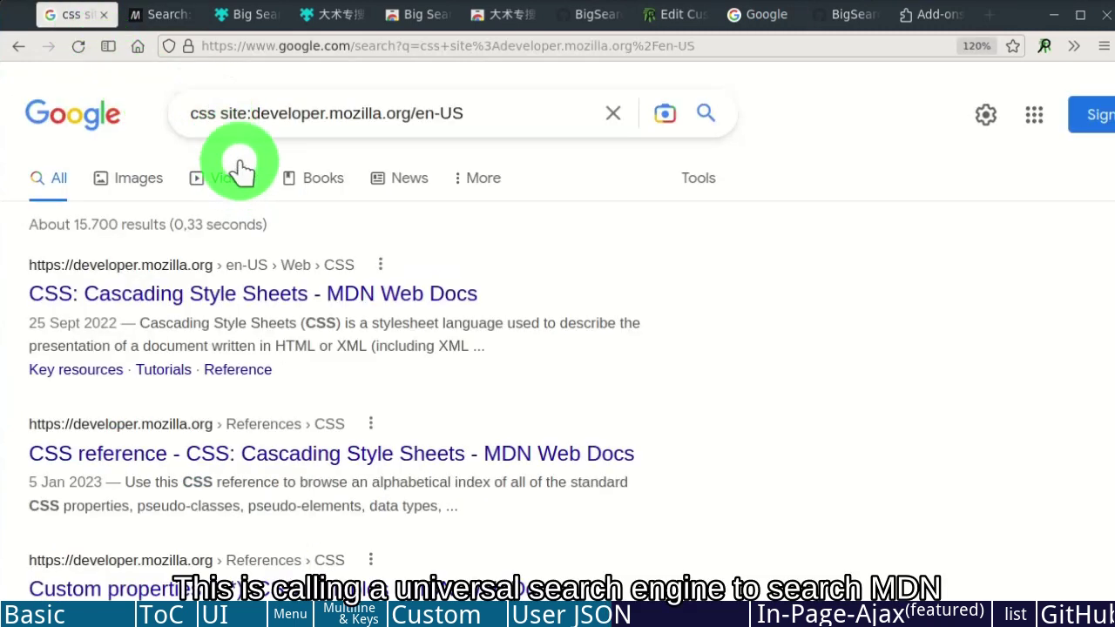
{"action": "left_click_drag", "start_coordinate": [250, 114], "coordinate": [488, 113]}
{"action": "left_click", "coordinate": [496, 122]}
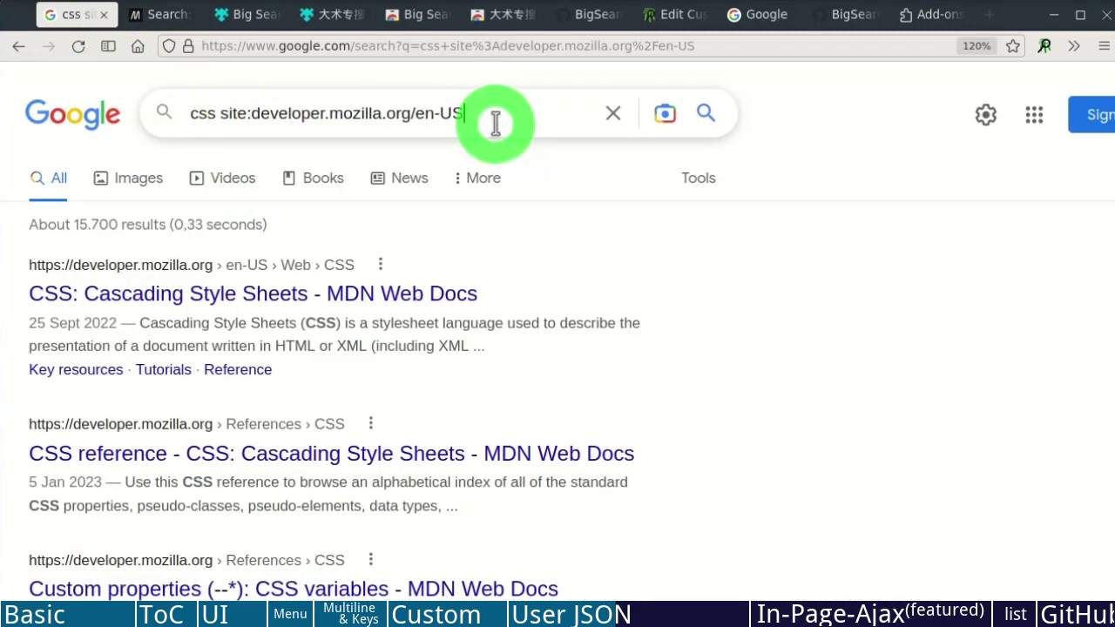
{"action": "left_click", "coordinate": [216, 113]}
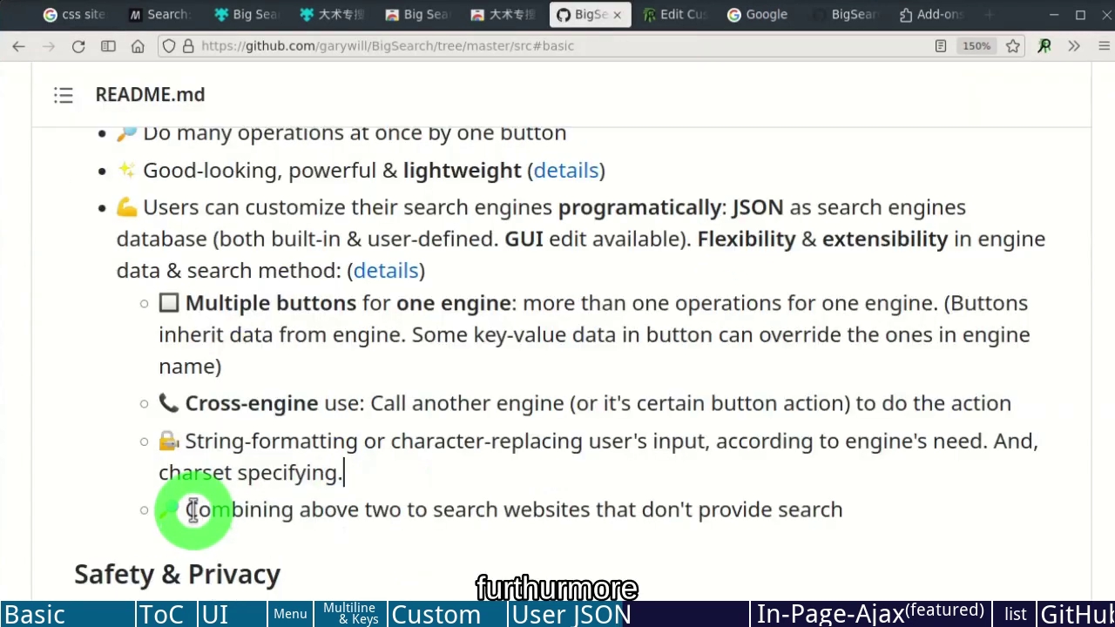
{"action": "left_click_drag", "start_coordinate": [185, 510], "coordinate": [871, 512]}
Load the advanced example on the Edit Custom Engine page and enlarge the Google engine's Button(s) code box.
{"action": "left_click", "coordinate": [674, 16]}
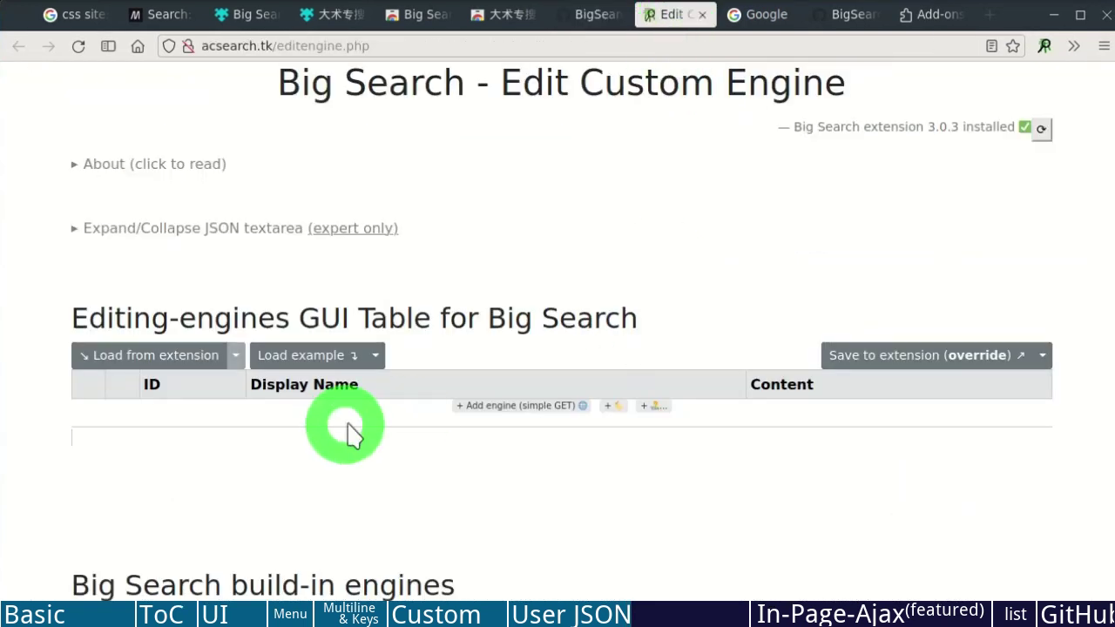
{"action": "left_click", "coordinate": [375, 355]}
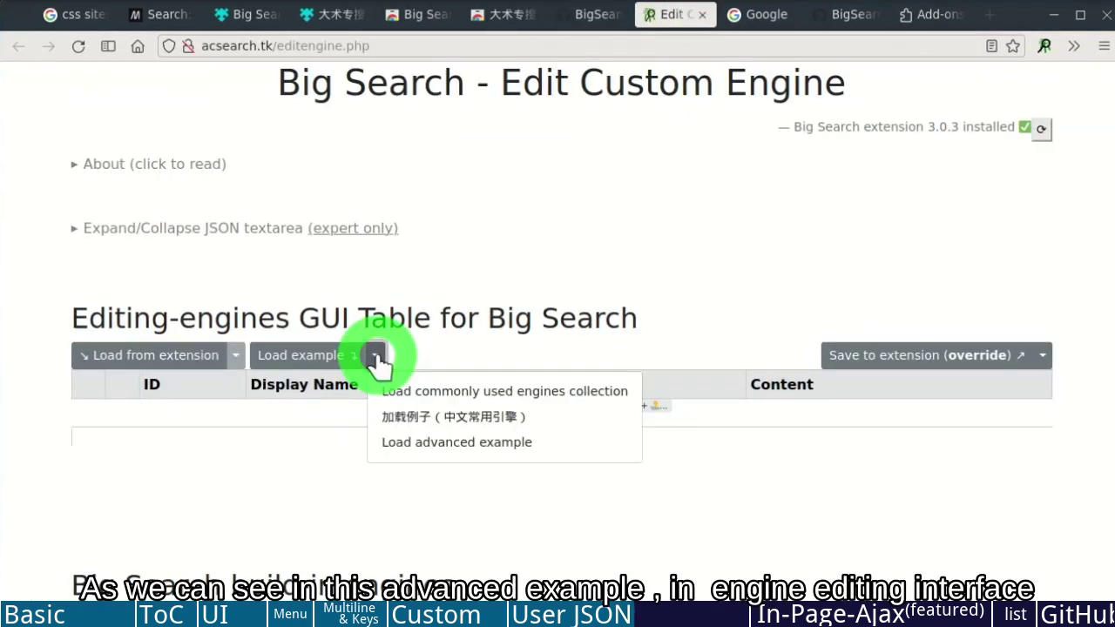
{"action": "left_click", "coordinate": [436, 445]}
{"action": "scroll", "coordinate": [423, 440], "scroll_direction": "down", "scroll_amount": 4}
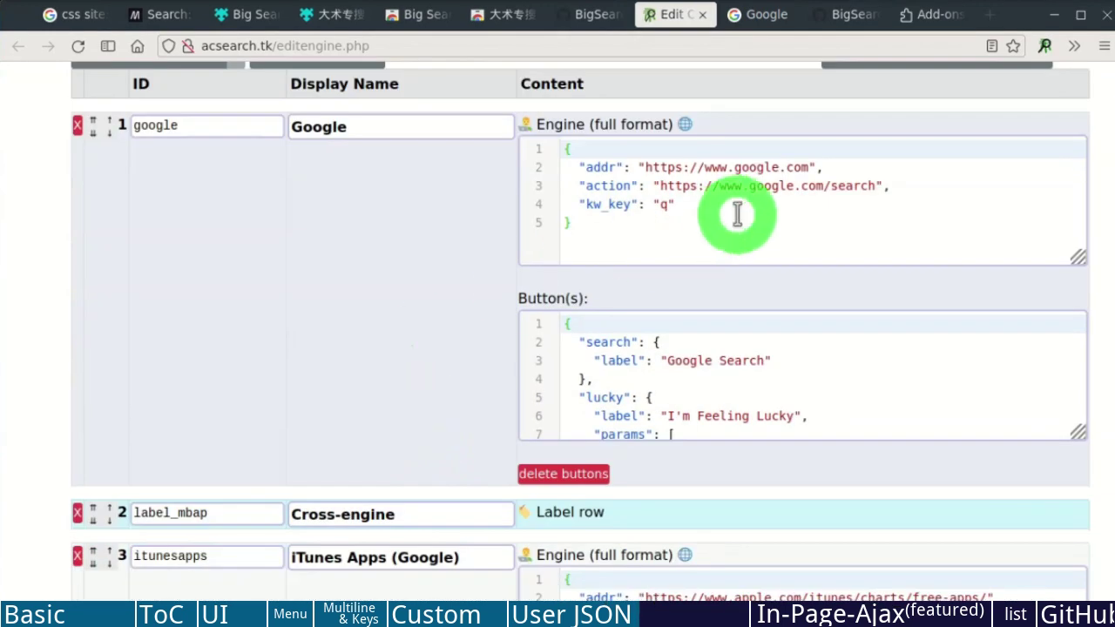
{"action": "left_click_drag", "start_coordinate": [1075, 430], "coordinate": [1098, 566]}
Examine the action URL and the kw_key value in the Google engine's full-format JSON.
{"action": "left_click_drag", "start_coordinate": [659, 183], "coordinate": [860, 179]}
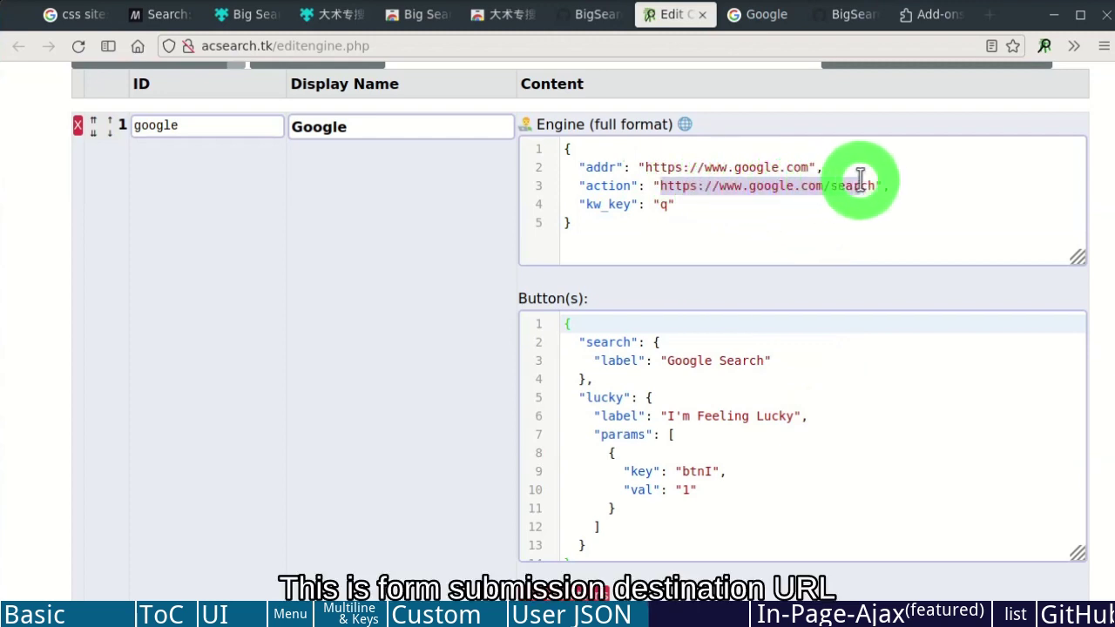
{"action": "left_click", "coordinate": [665, 204]}
{"action": "double_click", "coordinate": [665, 204]}
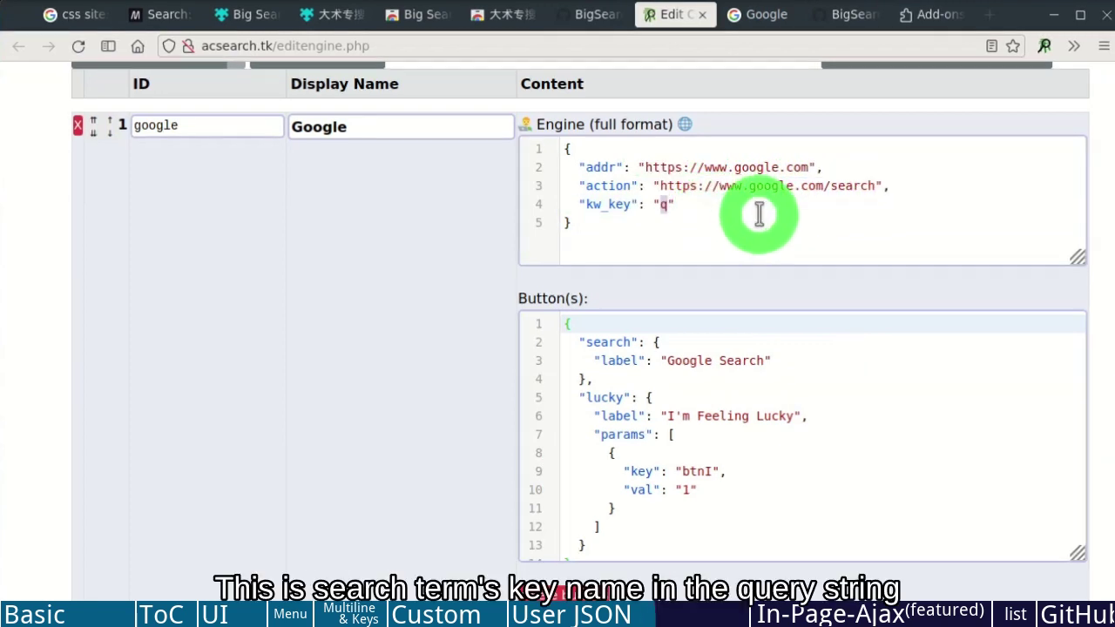
{"action": "left_click", "coordinate": [746, 211]}
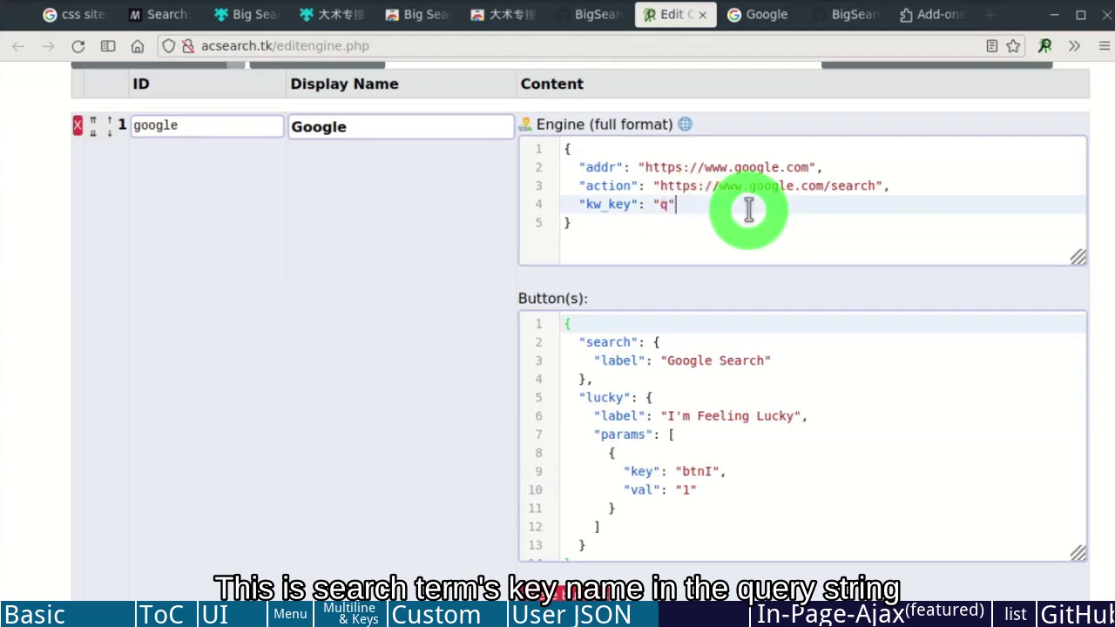
{"action": "double_click", "coordinate": [666, 205]}
{"action": "left_click", "coordinate": [679, 210]}
Examine the Google engine's search and lucky button definitions, including the extra btnI parameter.
{"action": "left_click_drag", "start_coordinate": [654, 374], "coordinate": [570, 351]}
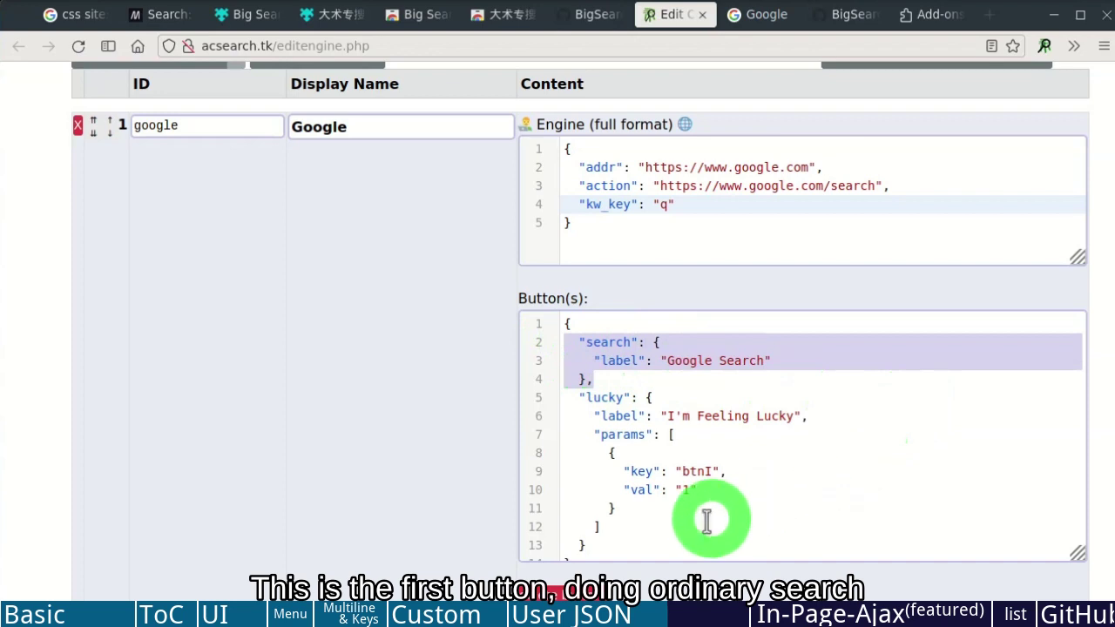
{"action": "left_click_drag", "start_coordinate": [697, 528], "coordinate": [573, 403]}
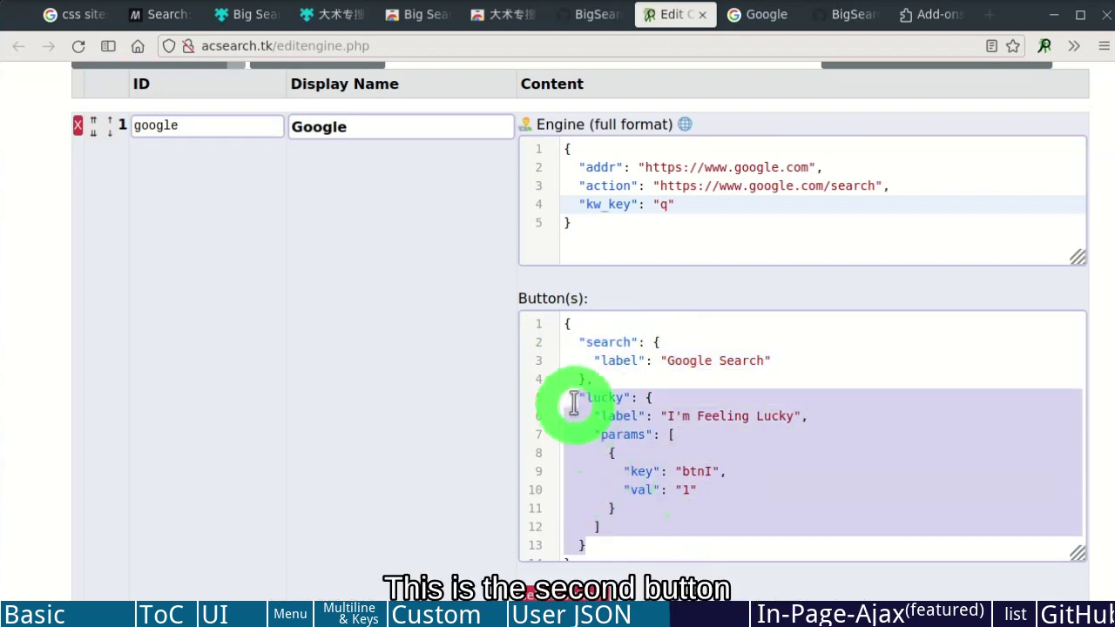
{"action": "left_click", "coordinate": [815, 524]}
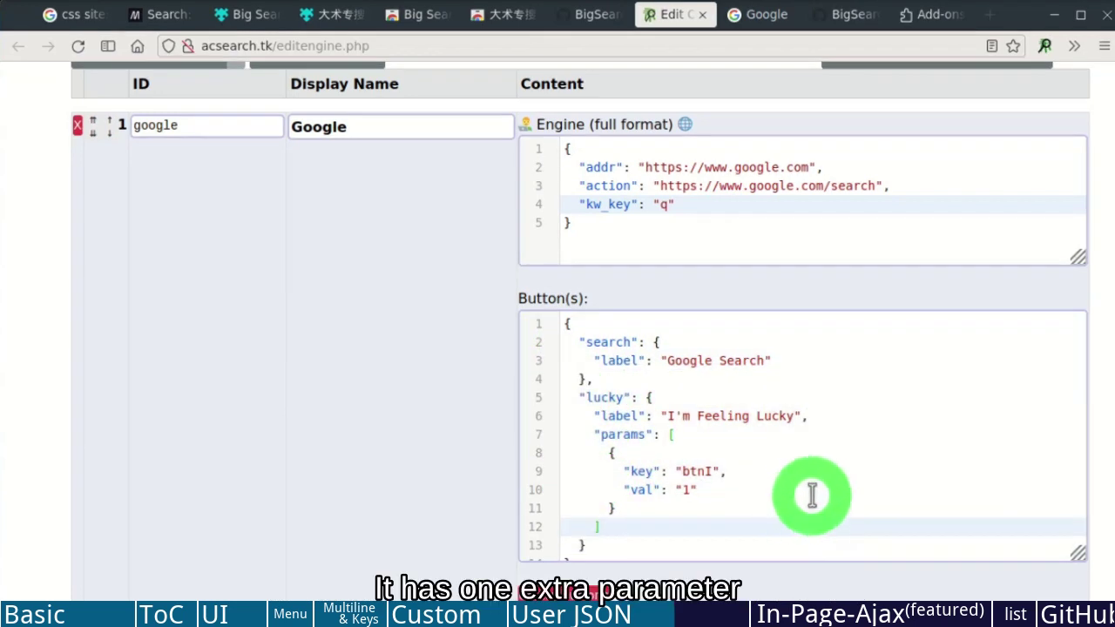
{"action": "left_click", "coordinate": [698, 471]}
{"action": "left_click", "coordinate": [827, 508], "text": "shift"}
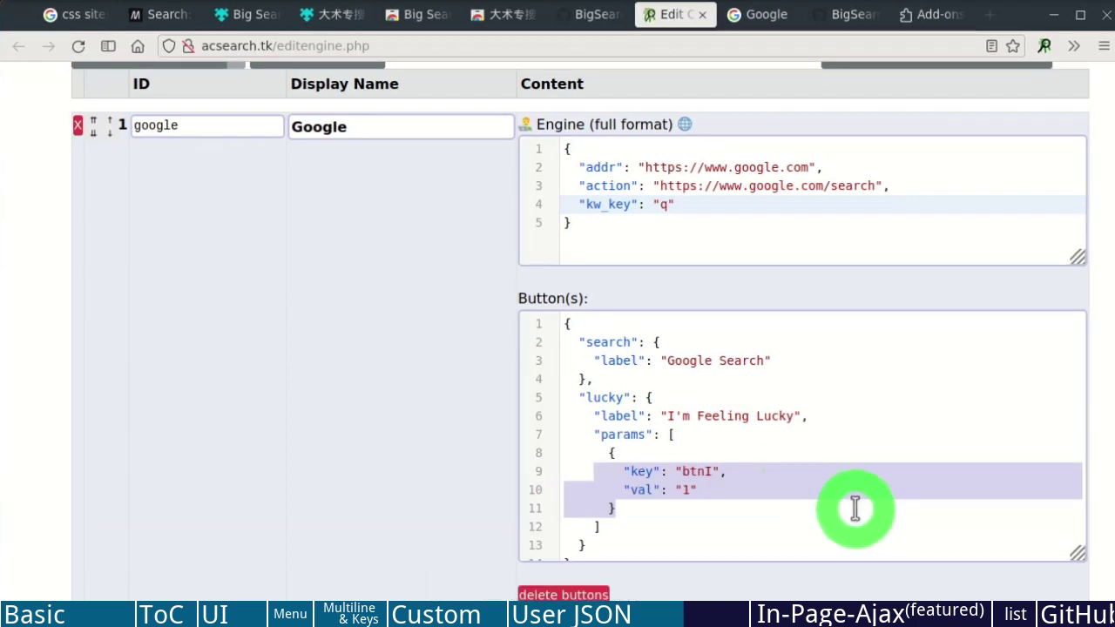
{"action": "left_click", "coordinate": [841, 501]}
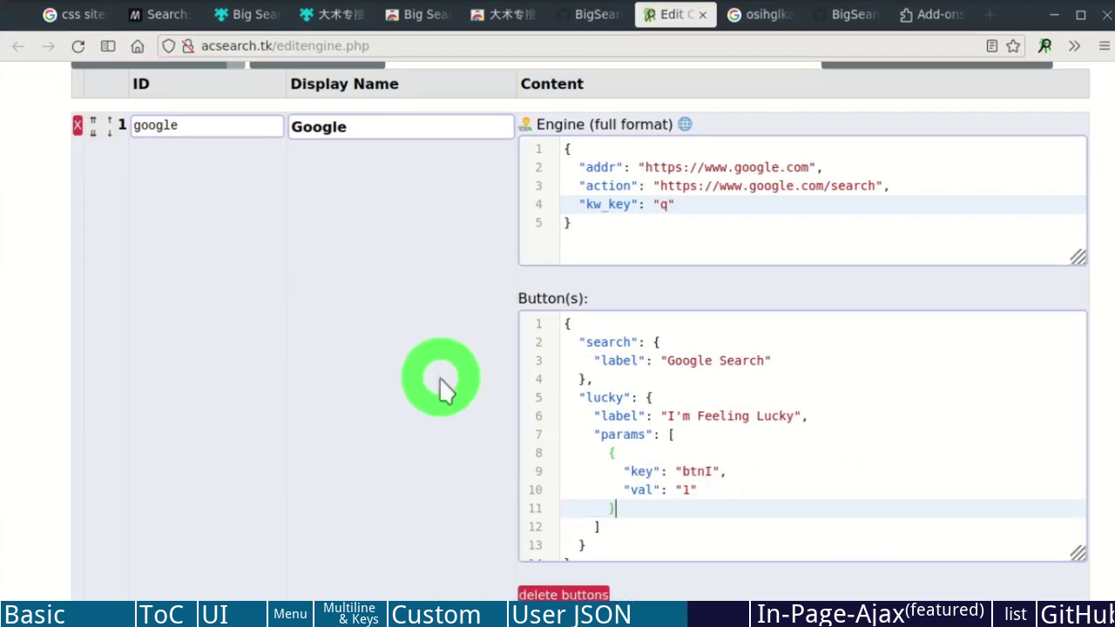
Examine the iTunes Apps (Google) button's use_other_engine and kw_format entries, highlighting the called button, the {0} placeholder and the site filter.
{"action": "scroll", "coordinate": [438, 376], "scroll_direction": "down", "scroll_amount": 5}
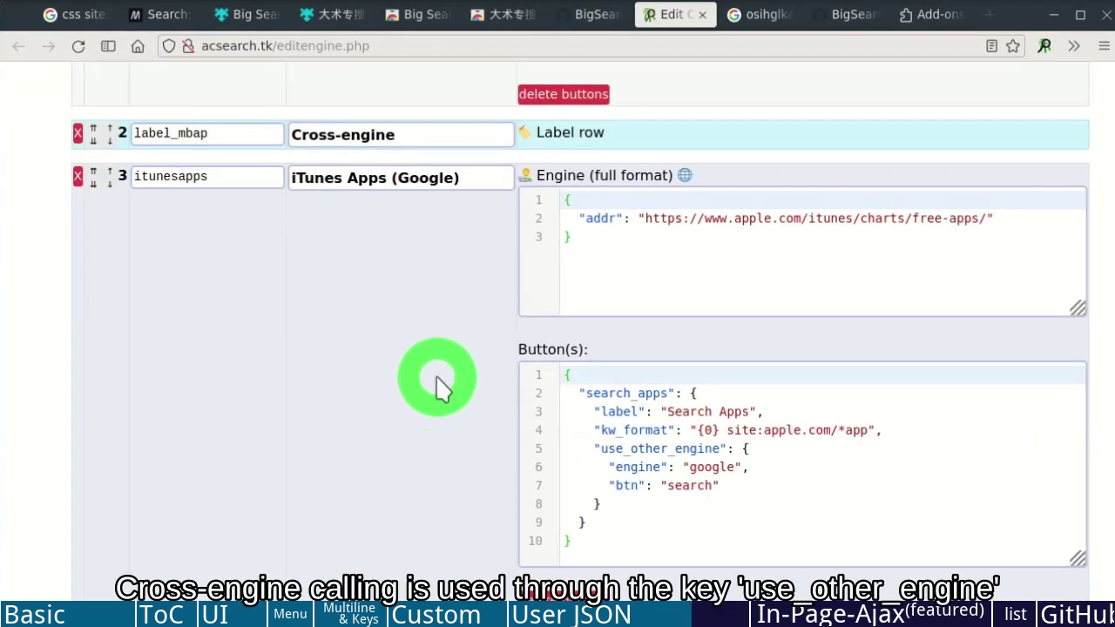
{"action": "left_click_drag", "start_coordinate": [600, 450], "coordinate": [703, 449]}
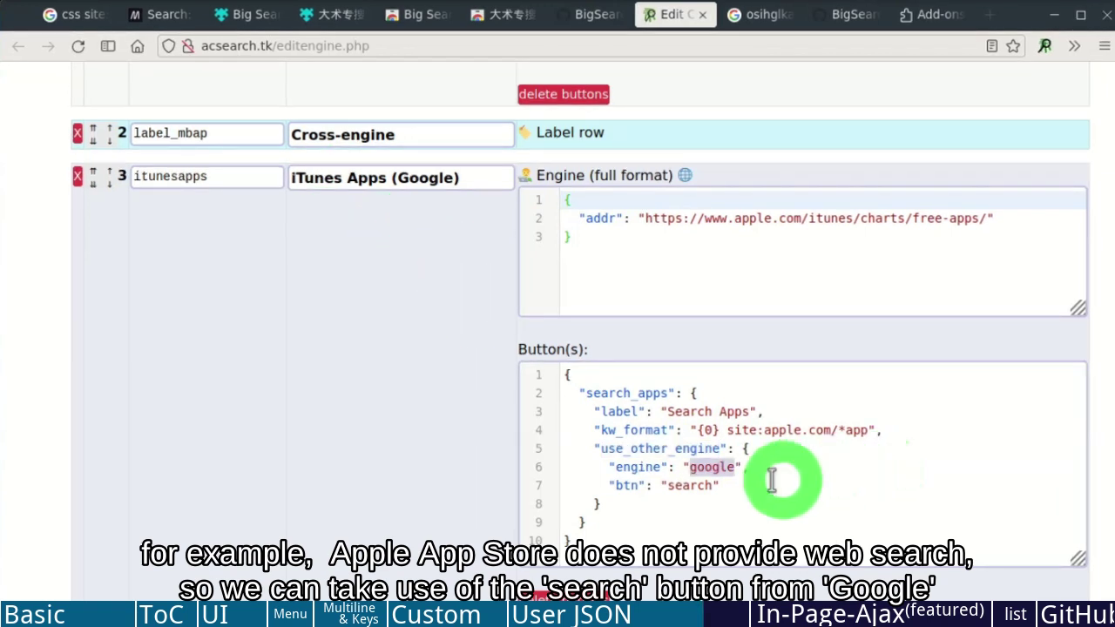
{"action": "double_click", "coordinate": [684, 485]}
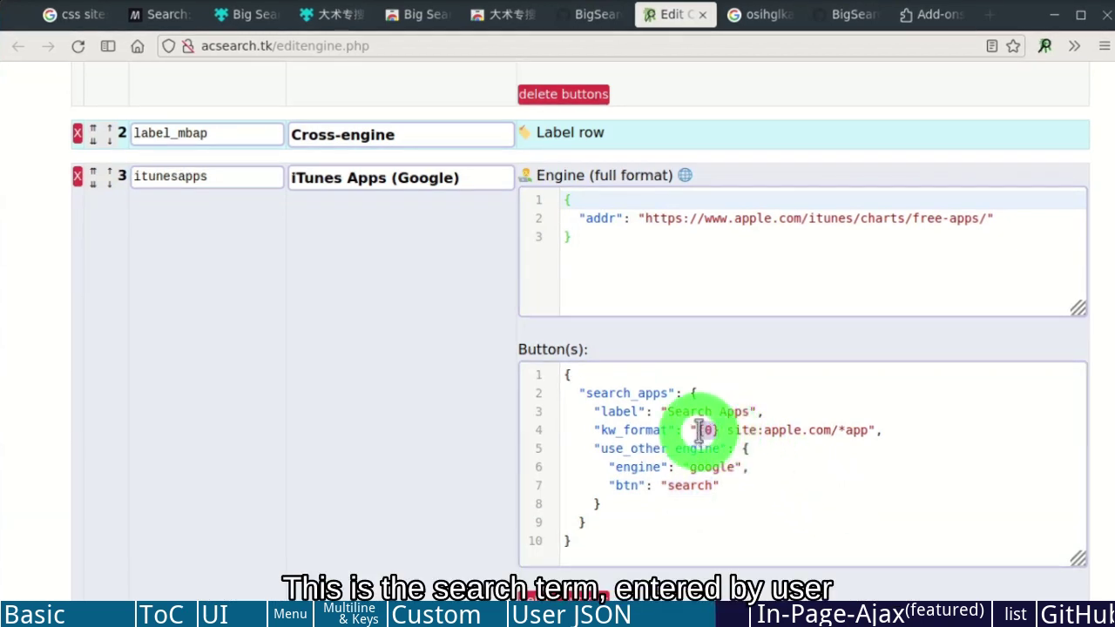
{"action": "double_click", "coordinate": [705, 430]}
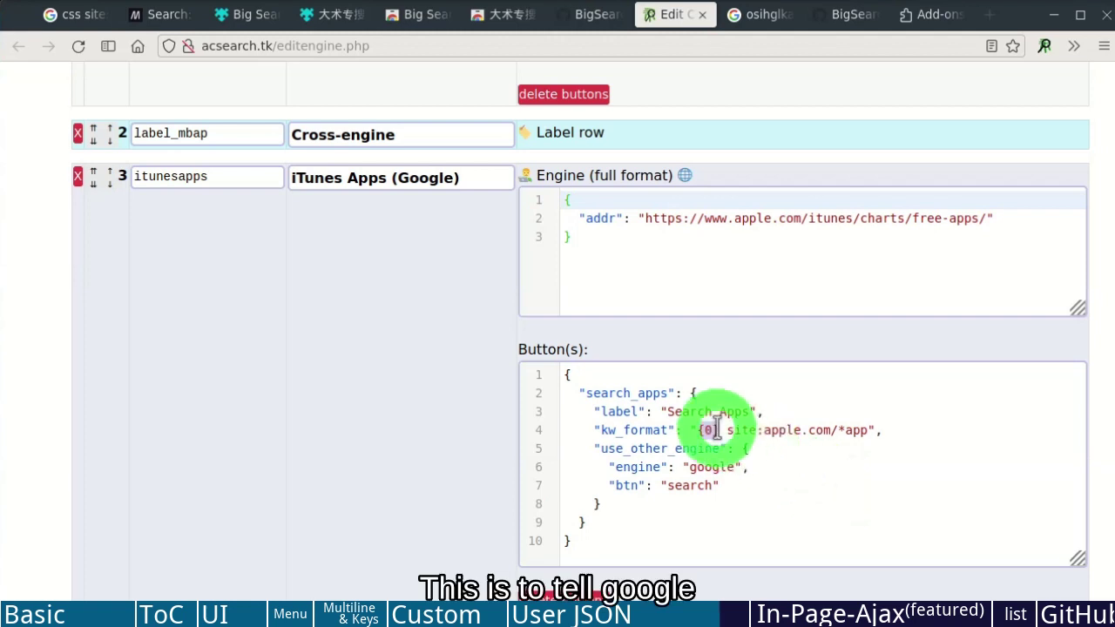
{"action": "left_click_drag", "start_coordinate": [726, 429], "coordinate": [865, 429]}
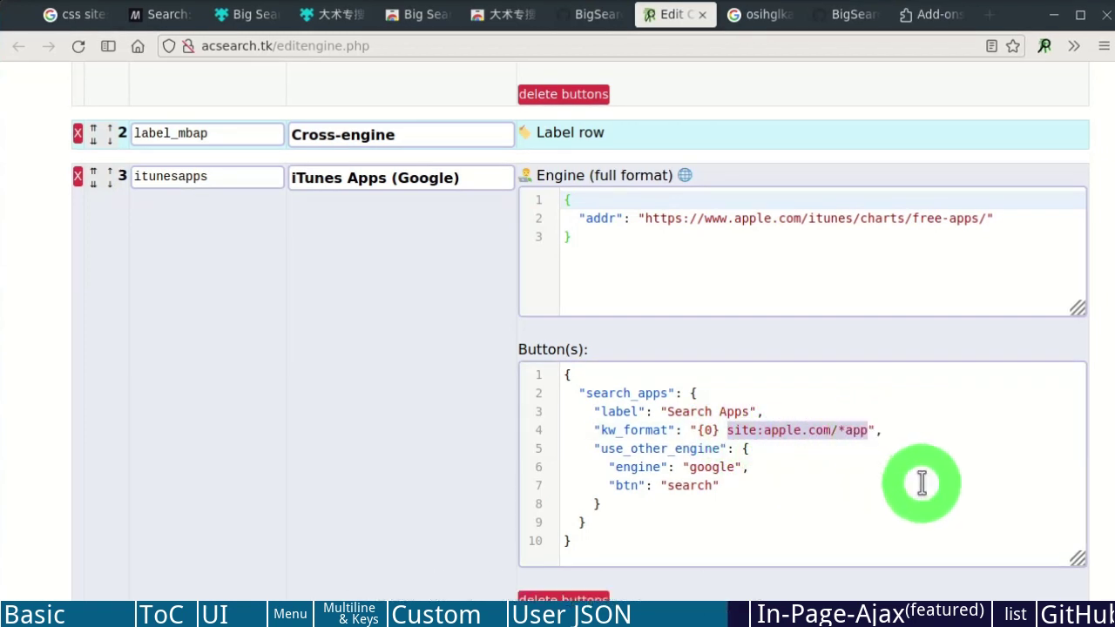
Enlarge the Many Engines button code and examine its use_other_engine list with google and duckduckgo.
{"action": "scroll", "coordinate": [287, 391], "scroll_direction": "down", "scroll_amount": 9}
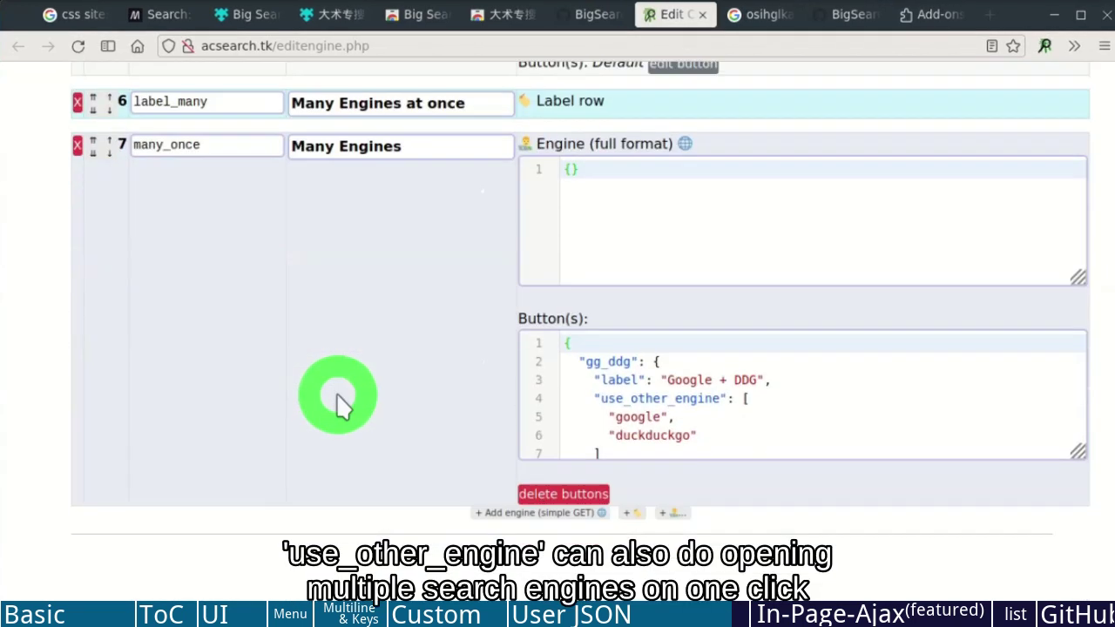
{"action": "left_click_drag", "start_coordinate": [600, 391], "coordinate": [712, 390]}
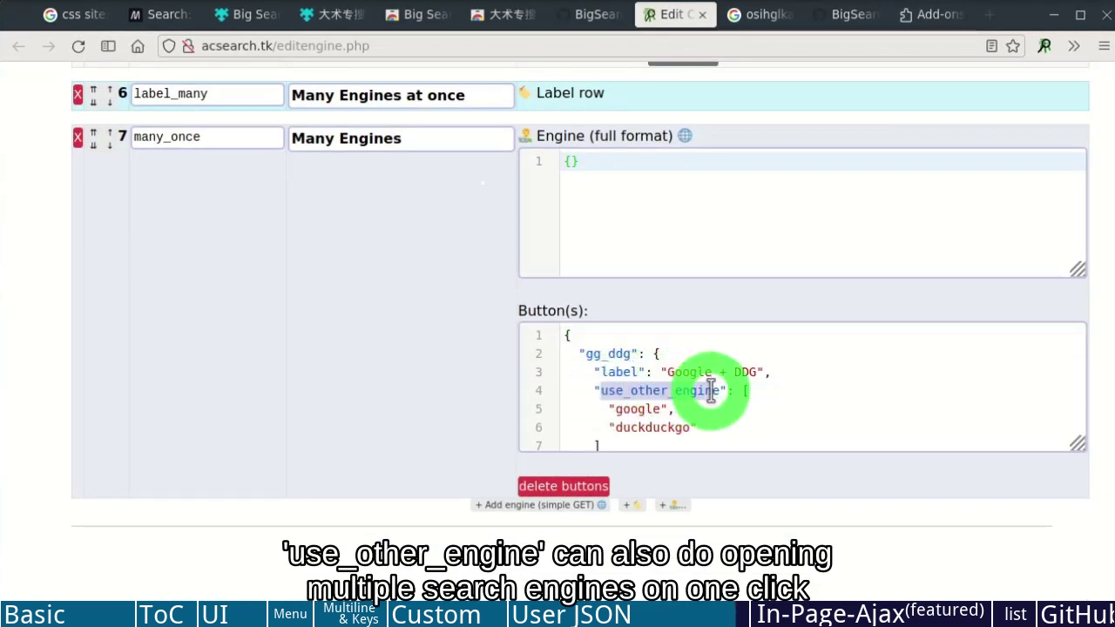
{"action": "left_click_drag", "start_coordinate": [1078, 443], "coordinate": [1077, 514]}
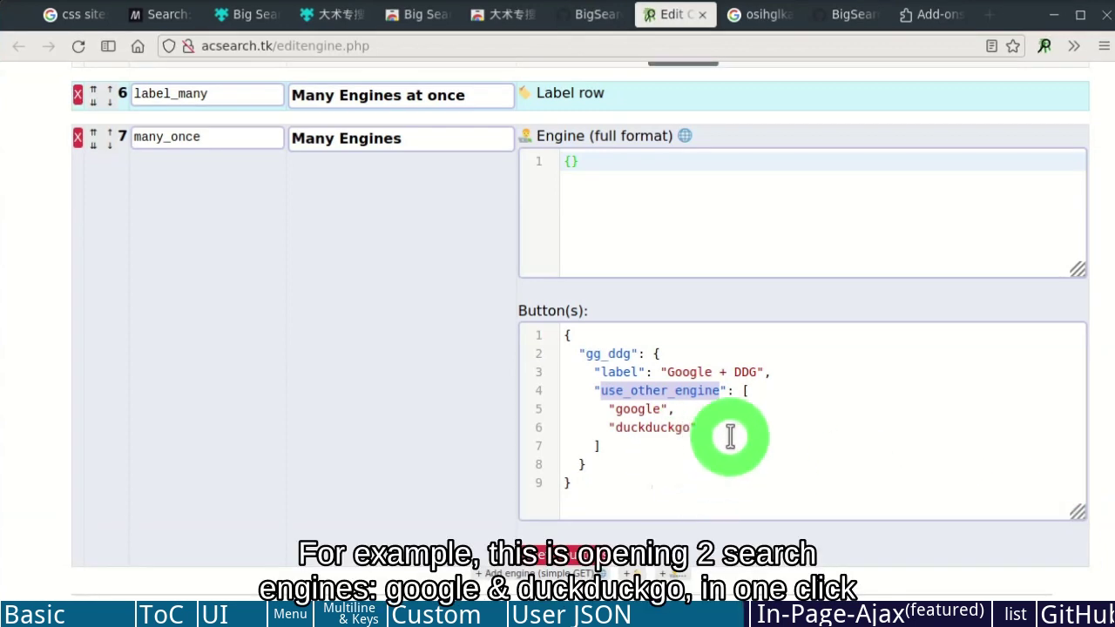
{"action": "left_click_drag", "start_coordinate": [728, 431], "coordinate": [557, 406]}
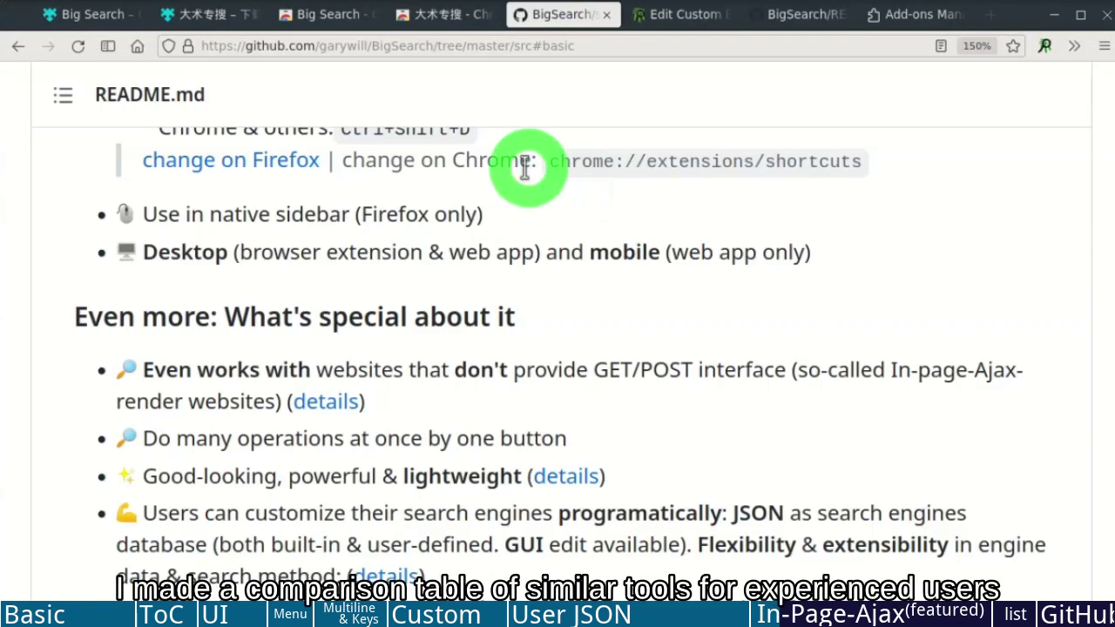
Open the comparison of open source web searching tools in a new tab from the README's Similar tools & methods comparison section.
{"action": "left_click", "coordinate": [61, 95]}
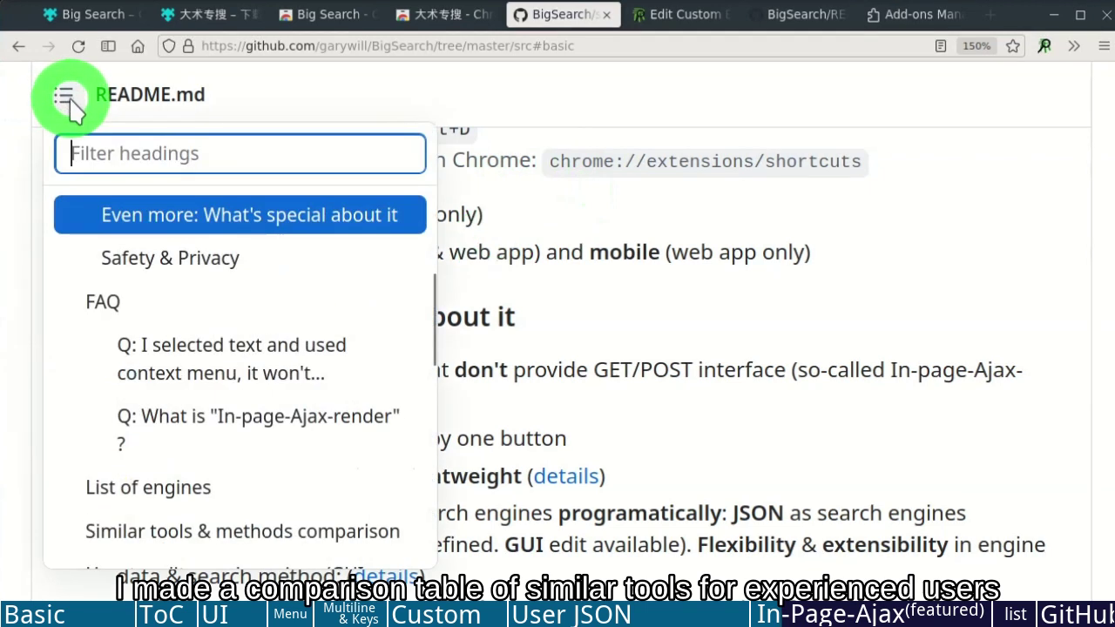
{"action": "left_click", "coordinate": [218, 531]}
{"action": "middle_click", "coordinate": [309, 220]}
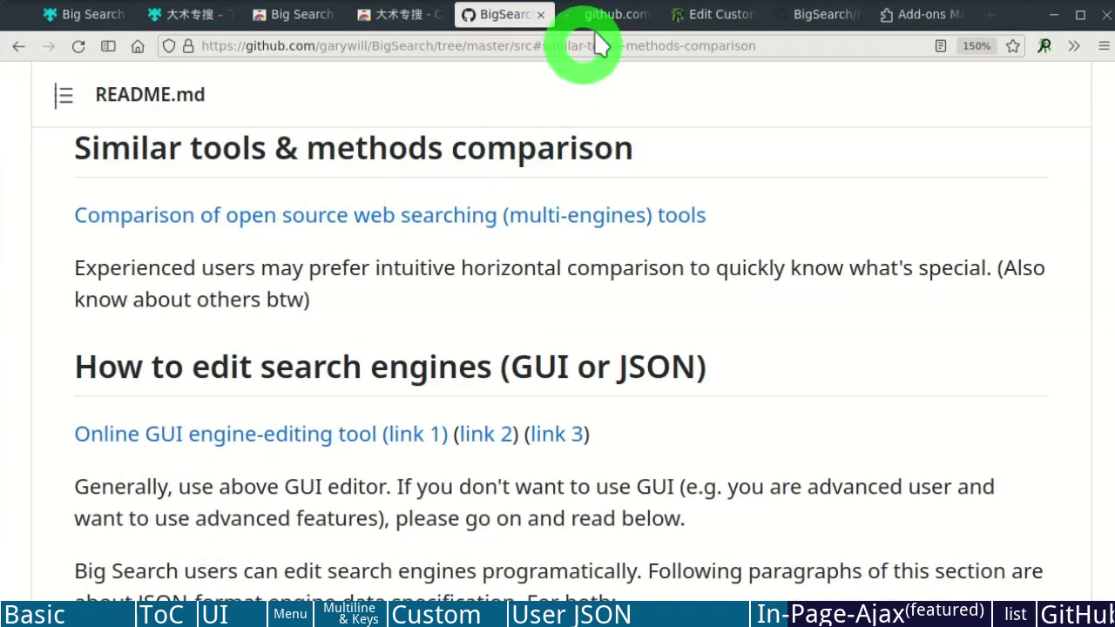
{"action": "left_click", "coordinate": [592, 17]}
Examine the Browser Extensions / Addons comparison table and highlight the "Websites showing results by Ajax" column heading.
{"action": "scroll", "coordinate": [520, 388], "scroll_direction": "down", "scroll_amount": 3}
{"action": "scroll", "coordinate": [520, 388], "scroll_direction": "down", "scroll_amount": 3}
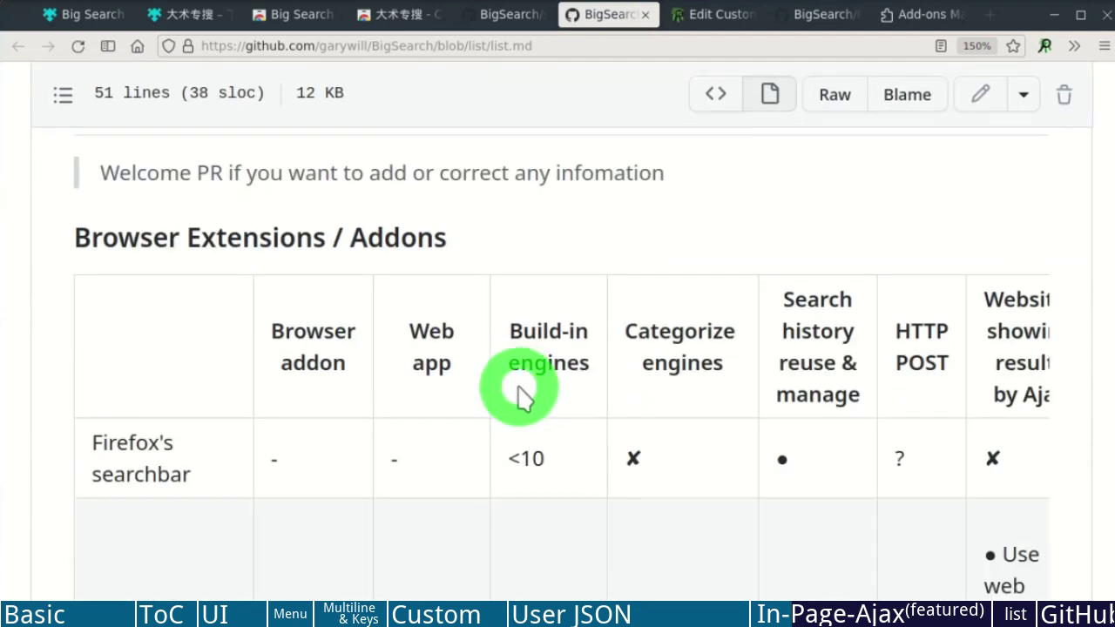
{"action": "scroll", "coordinate": [566, 396], "scroll_direction": "down", "scroll_amount": 2}
{"action": "scroll", "coordinate": [1006, 419], "scroll_direction": "right", "scroll_amount": 5}
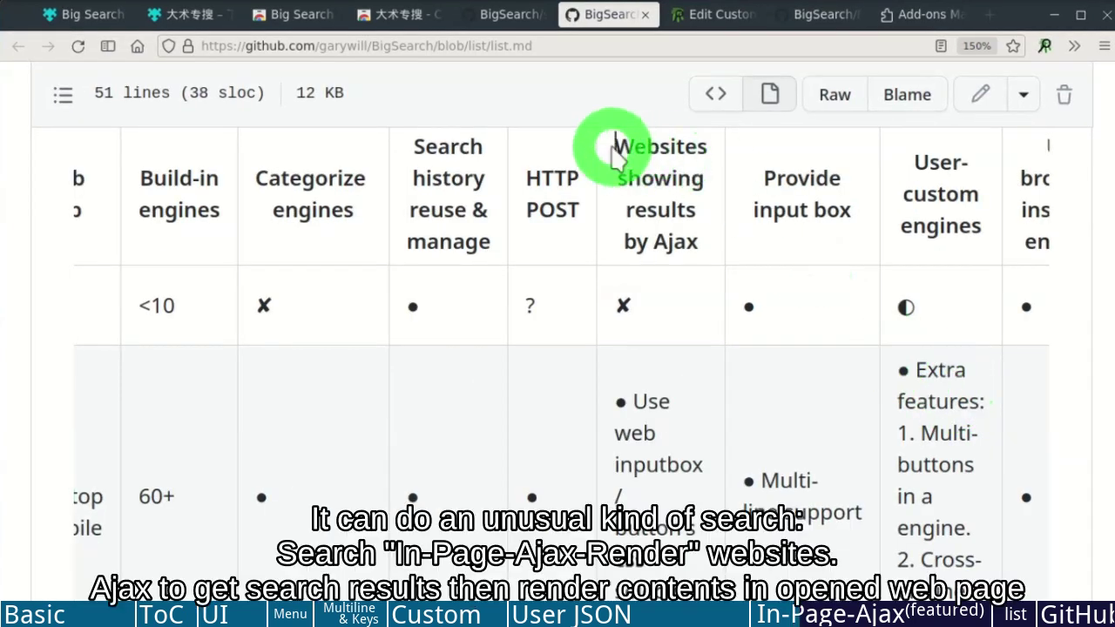
{"action": "left_click_drag", "start_coordinate": [609, 142], "coordinate": [662, 186]}
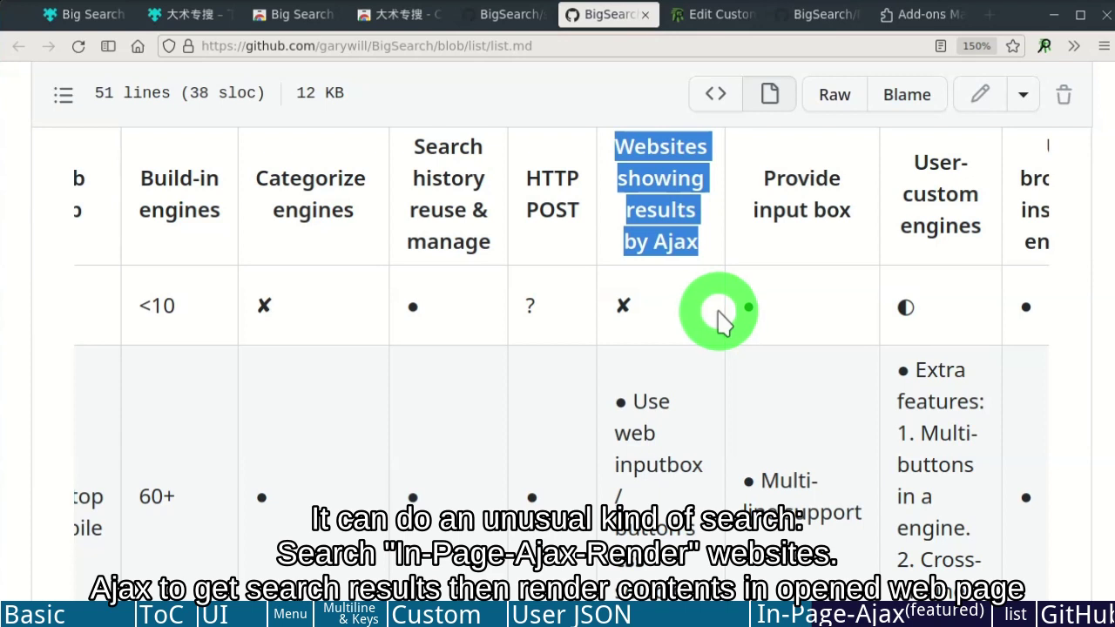
Search the Chrome Developers API reference page for "body" and examine its requests in a widened Network monitor.
{"action": "left_click", "coordinate": [712, 342]}
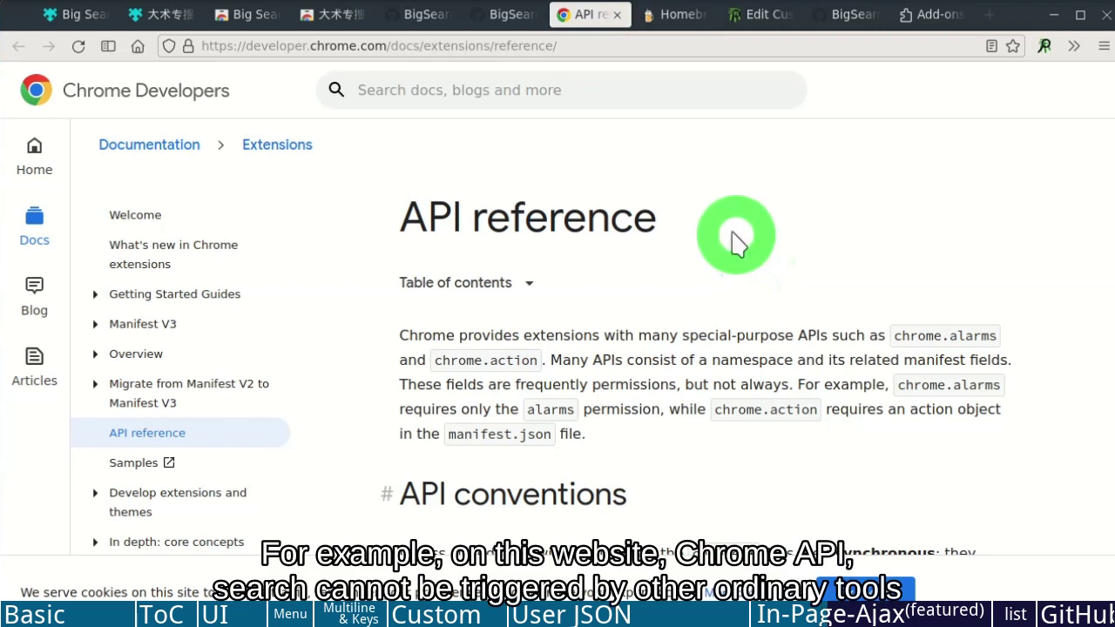
{"action": "key", "text": "/"}
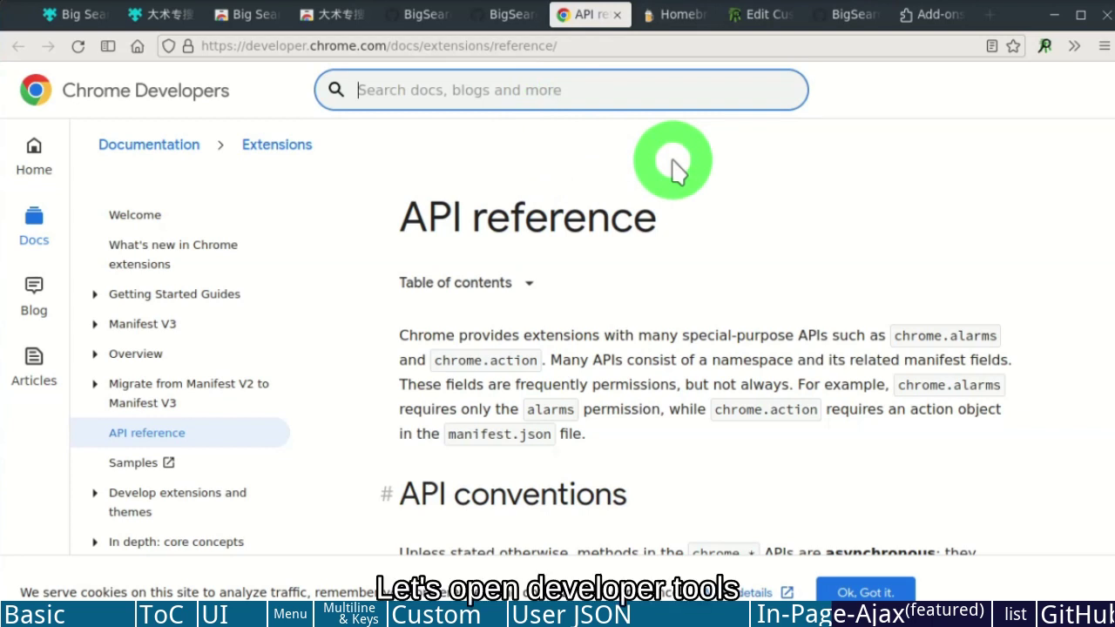
{"action": "key", "text": "ctrl+shift+k"}
{"action": "left_click", "coordinate": [922, 79]}
{"action": "left_click", "coordinate": [883, 149]}
{"action": "left_click_drag", "start_coordinate": [647, 164], "coordinate": [901, 169]}
{"action": "type", "text": "body"}
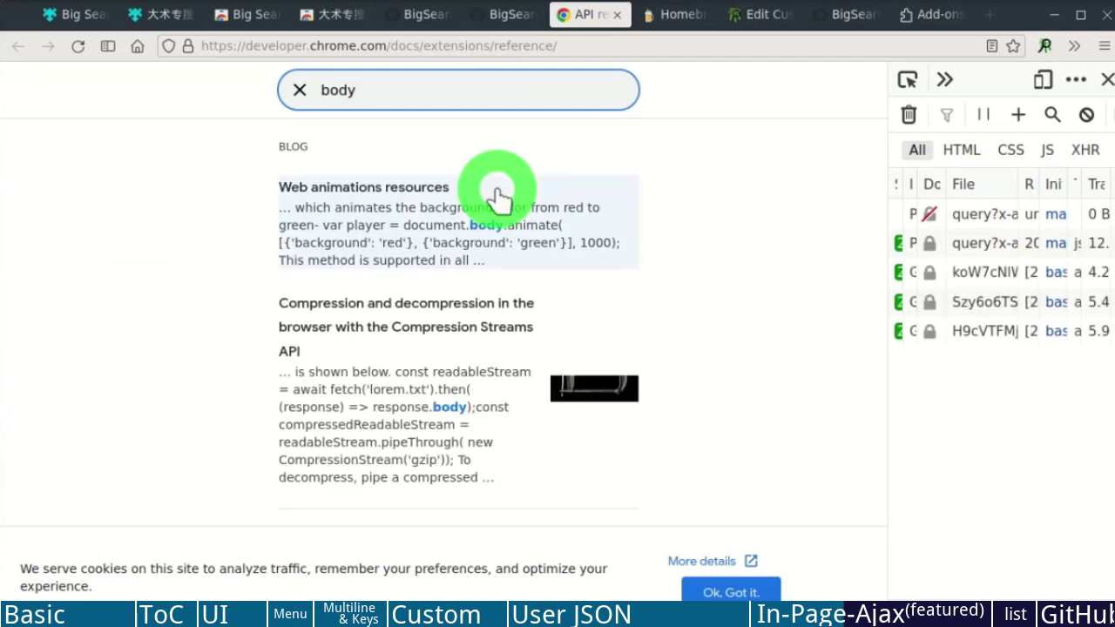
{"action": "left_click_drag", "start_coordinate": [887, 289], "coordinate": [238, 298]}
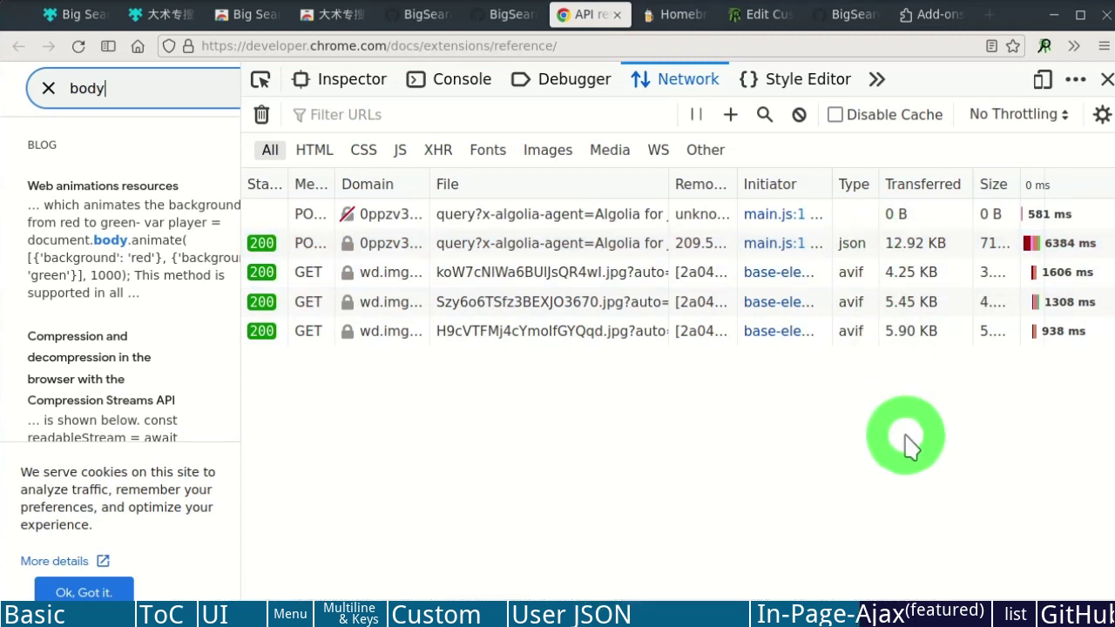
Search Homebrew Formulae for "bat" with the Network monitor open to watch its requests.
{"action": "left_click", "coordinate": [670, 15]}
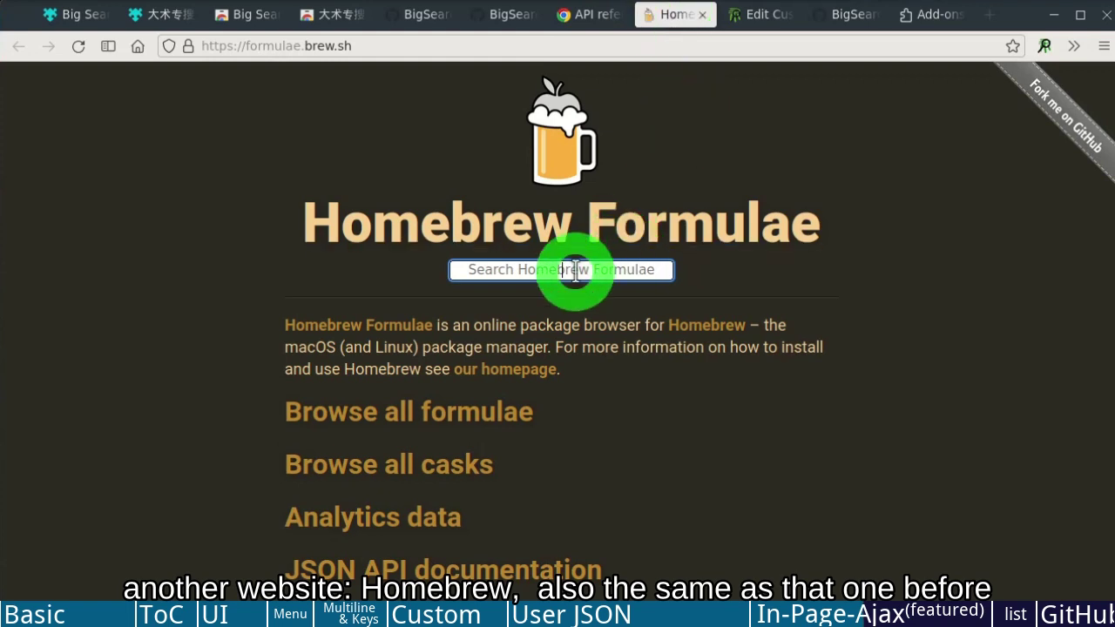
{"action": "key", "text": "ctrl+shift+e"}
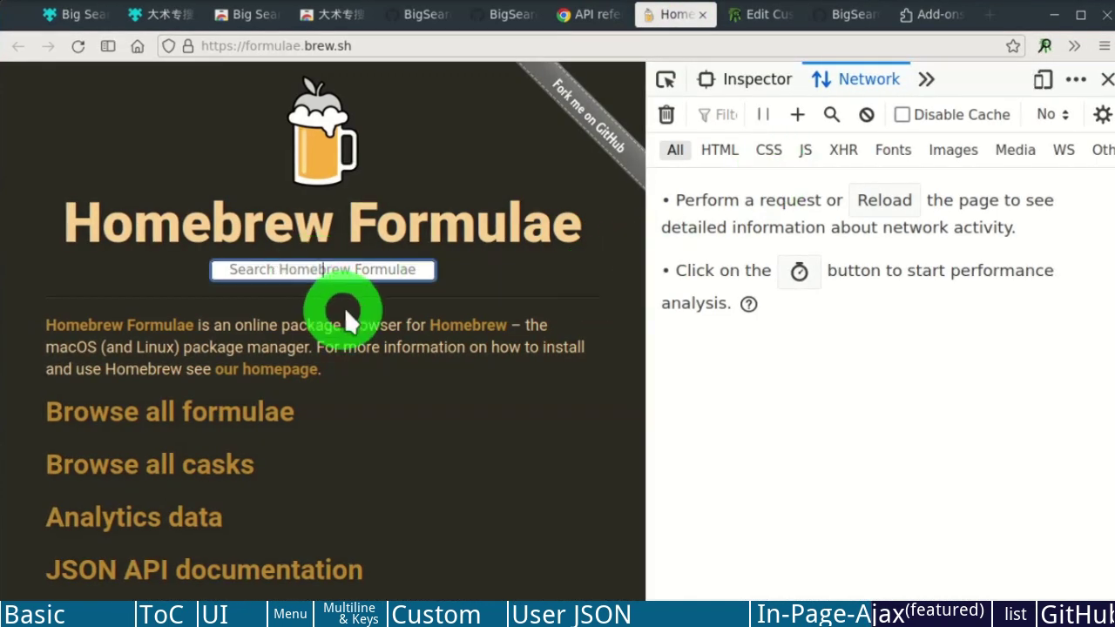
{"action": "type", "text": "bat"}
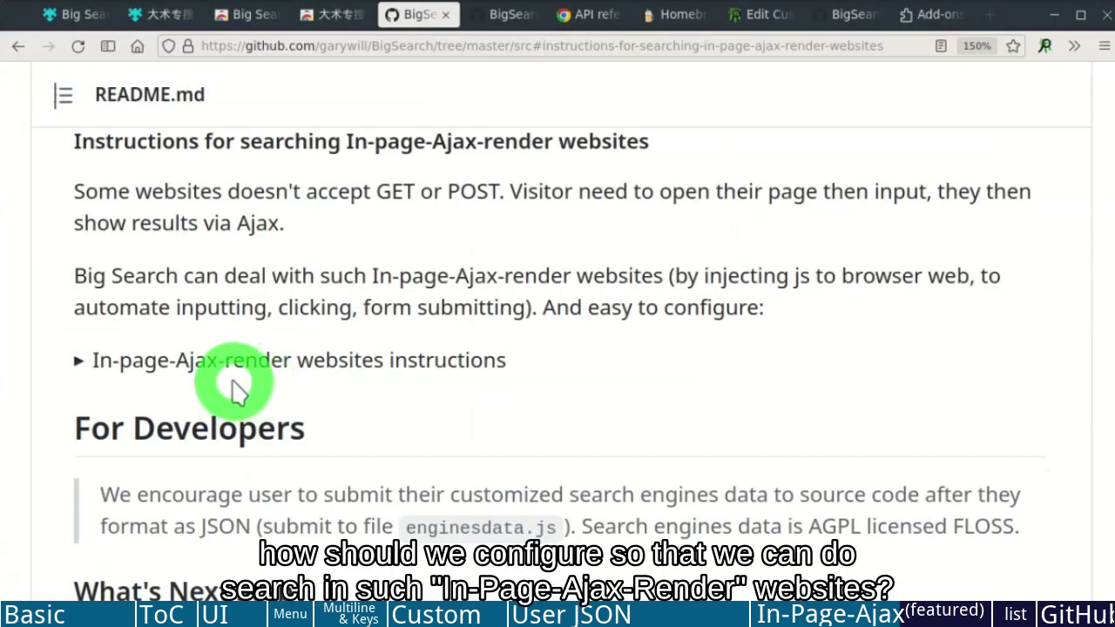
Expand the README's In-page-Ajax-render websites instructions and highlight the #search-box-input and #submit-button selectors in the examples.
{"action": "left_click", "coordinate": [237, 360]}
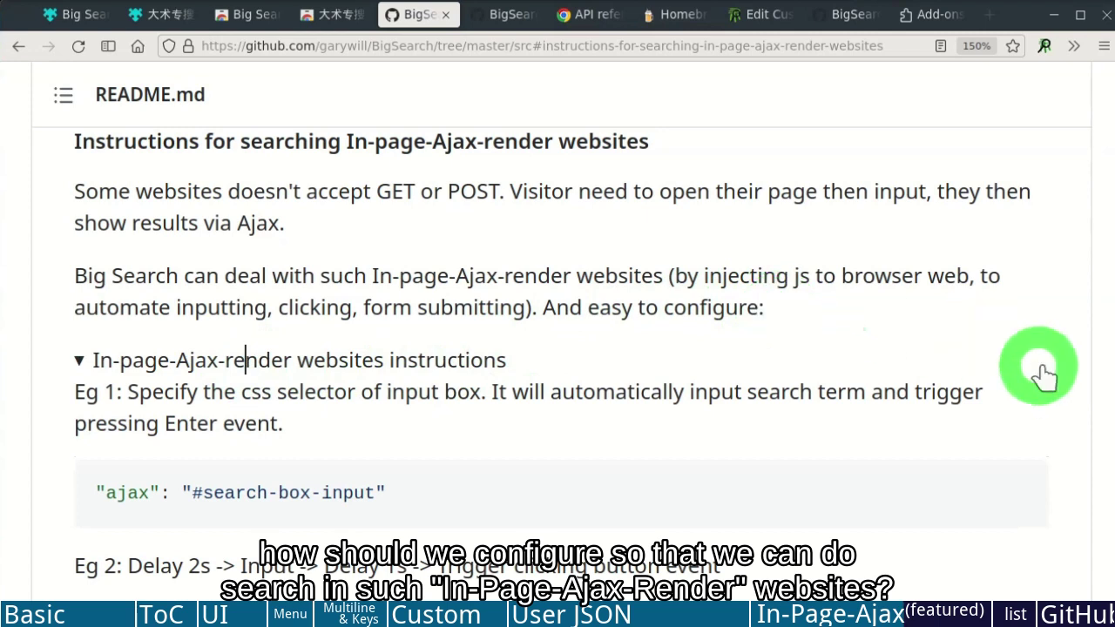
{"action": "scroll", "coordinate": [1045, 373], "scroll_direction": "down", "scroll_amount": 3}
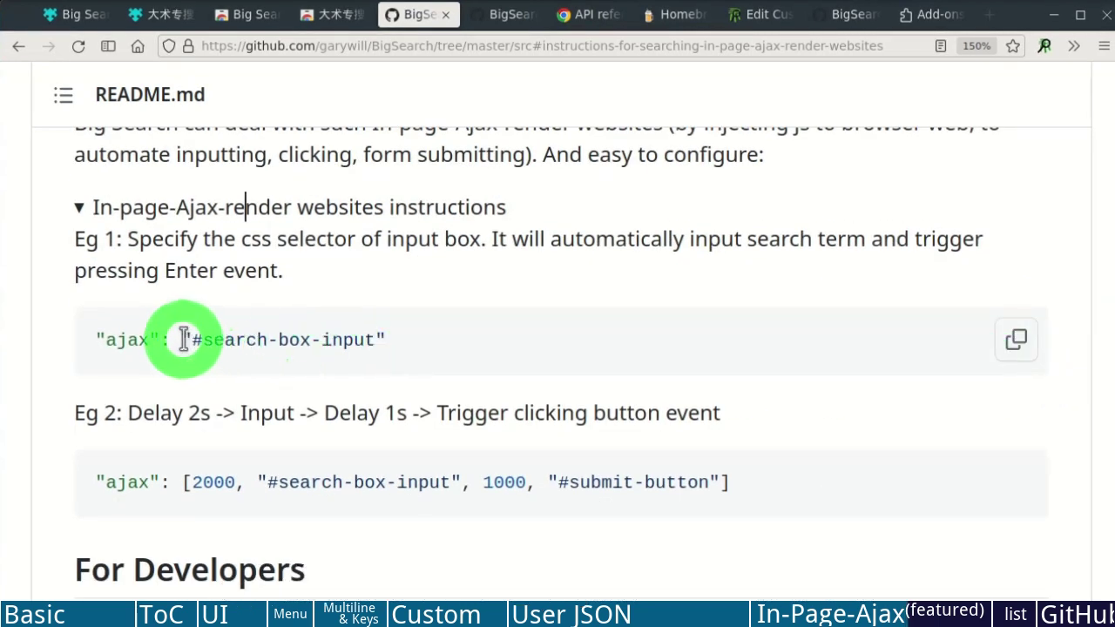
{"action": "left_click_drag", "start_coordinate": [190, 339], "coordinate": [376, 340]}
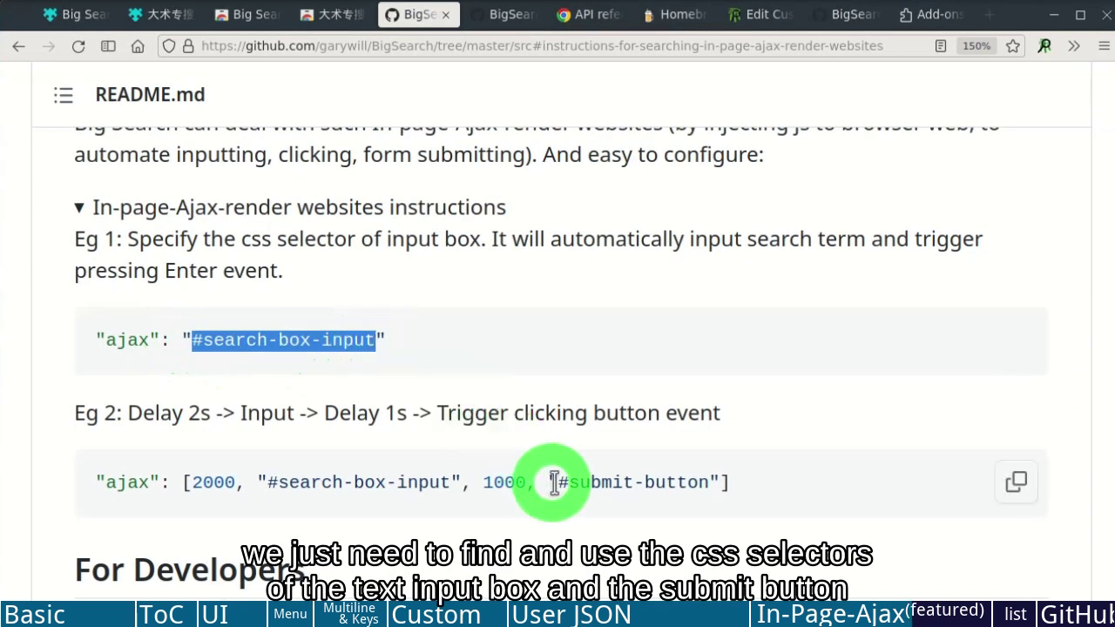
{"action": "left_click_drag", "start_coordinate": [555, 482], "coordinate": [706, 487]}
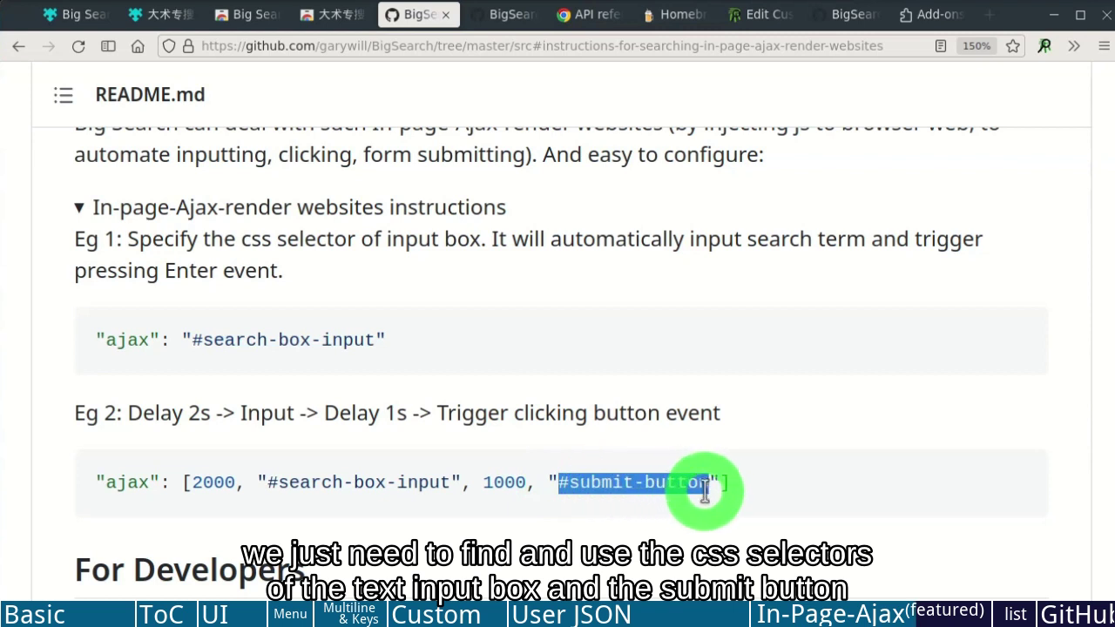
Examine the Chrome Ext Dev Doc engine code on the custom engine editing page and highlight its ajax selector line.
{"action": "left_click", "coordinate": [760, 14]}
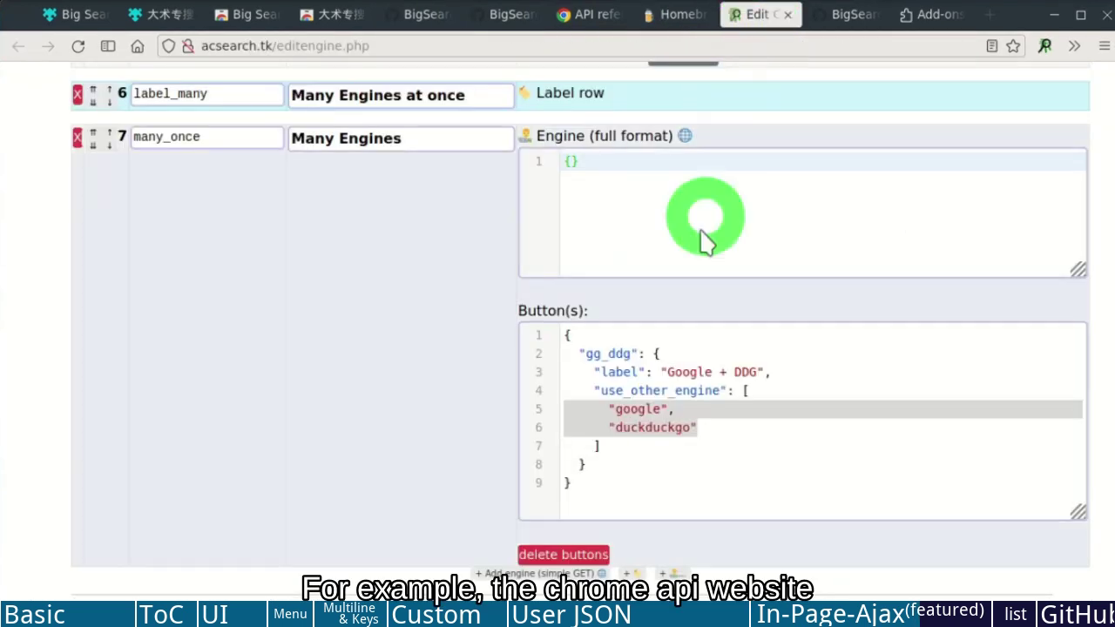
{"action": "scroll", "coordinate": [642, 360], "scroll_direction": "up", "scroll_amount": 4}
{"action": "left_click", "coordinate": [784, 294]}
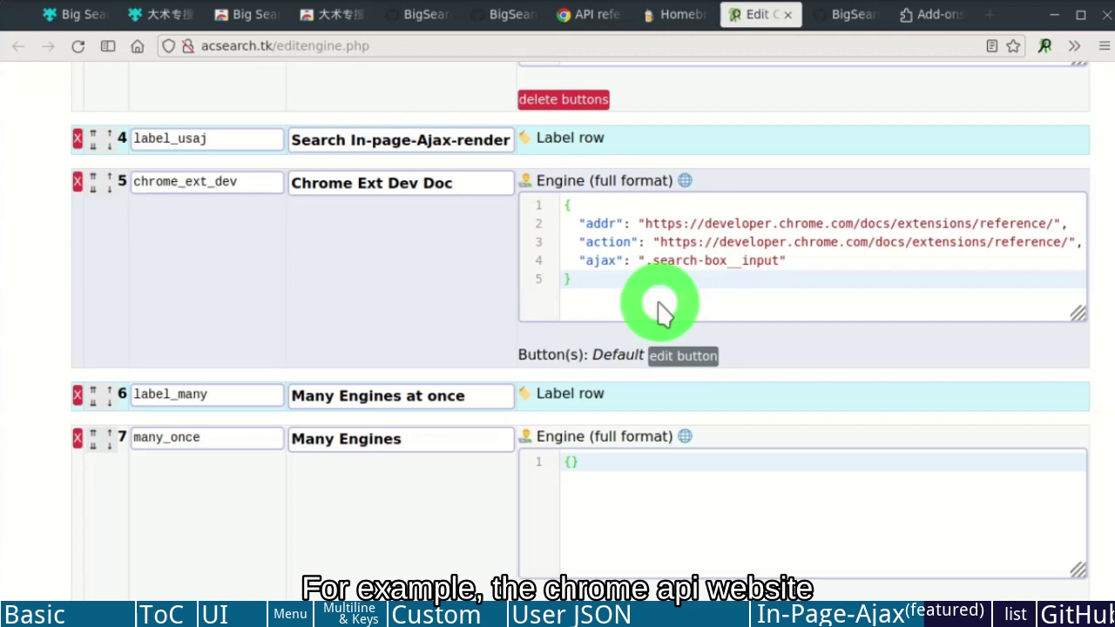
{"action": "left_click_drag", "start_coordinate": [676, 288], "coordinate": [588, 199]}
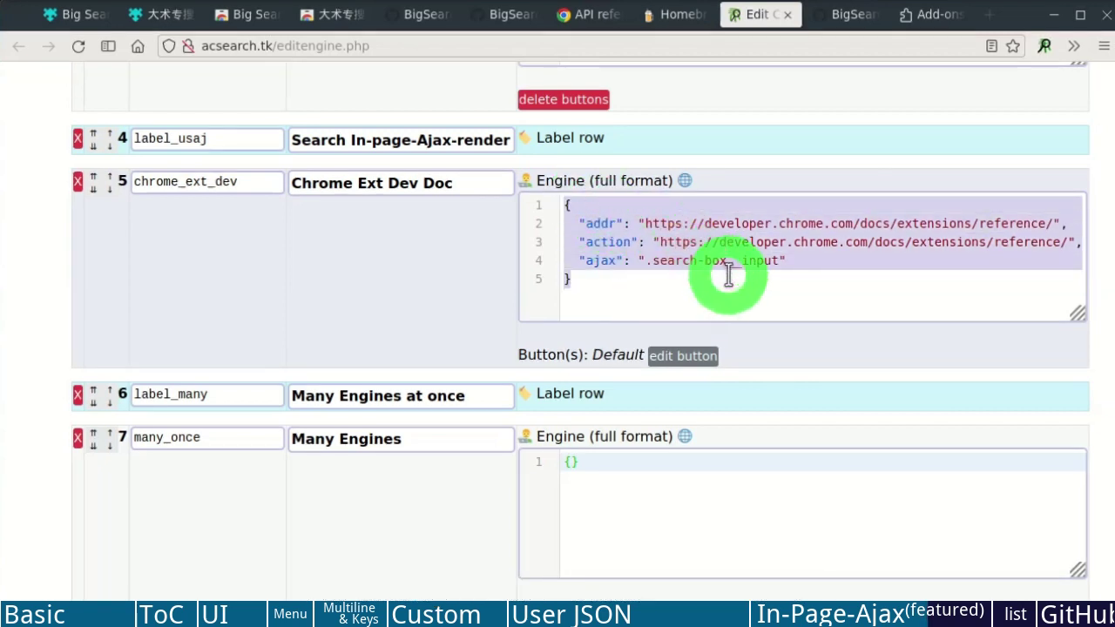
{"action": "left_click_drag", "start_coordinate": [765, 279], "coordinate": [581, 202]}
{"action": "left_click", "coordinate": [671, 286]}
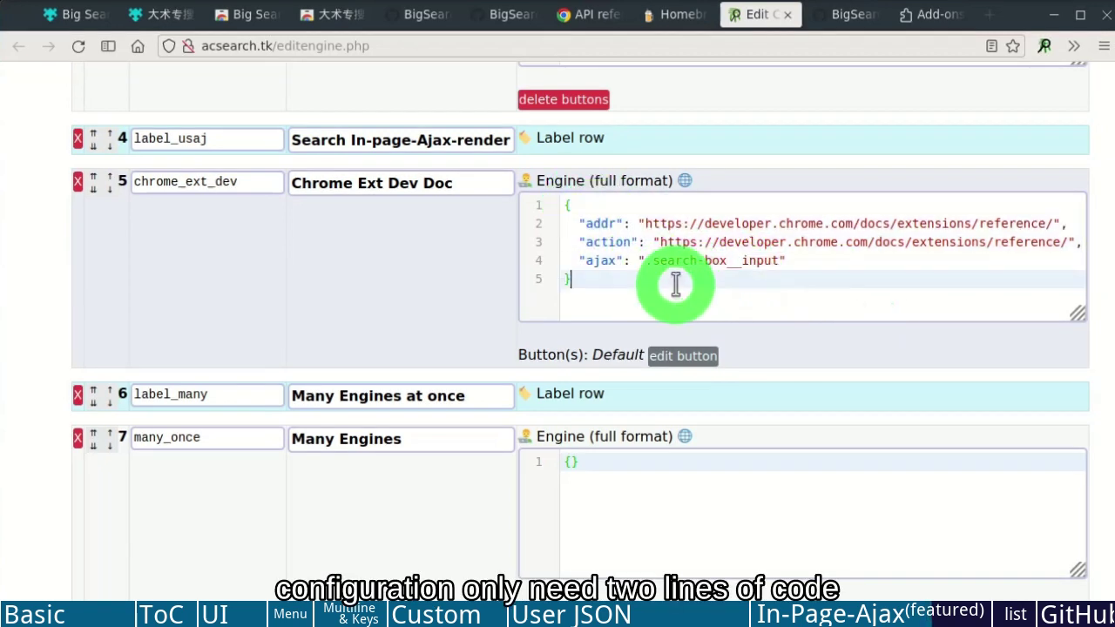
{"action": "left_click_drag", "start_coordinate": [578, 265], "coordinate": [934, 275]}
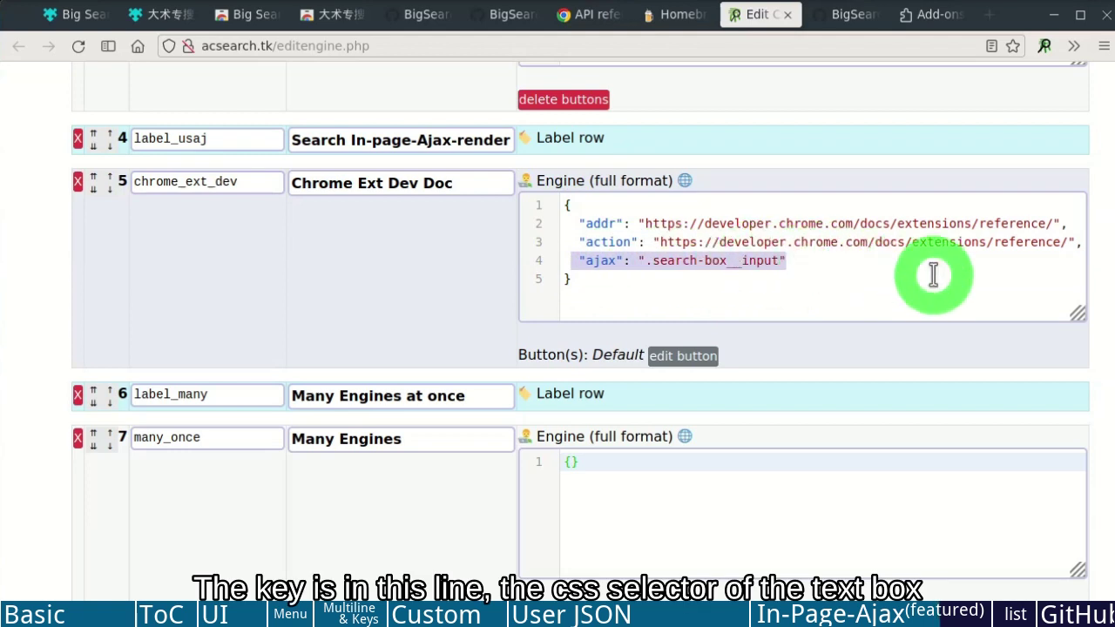
Close the Chrome API reference and Homebrew Formulae pages.
{"action": "left_click", "coordinate": [568, 16]}
{"action": "left_click", "coordinate": [618, 16]}
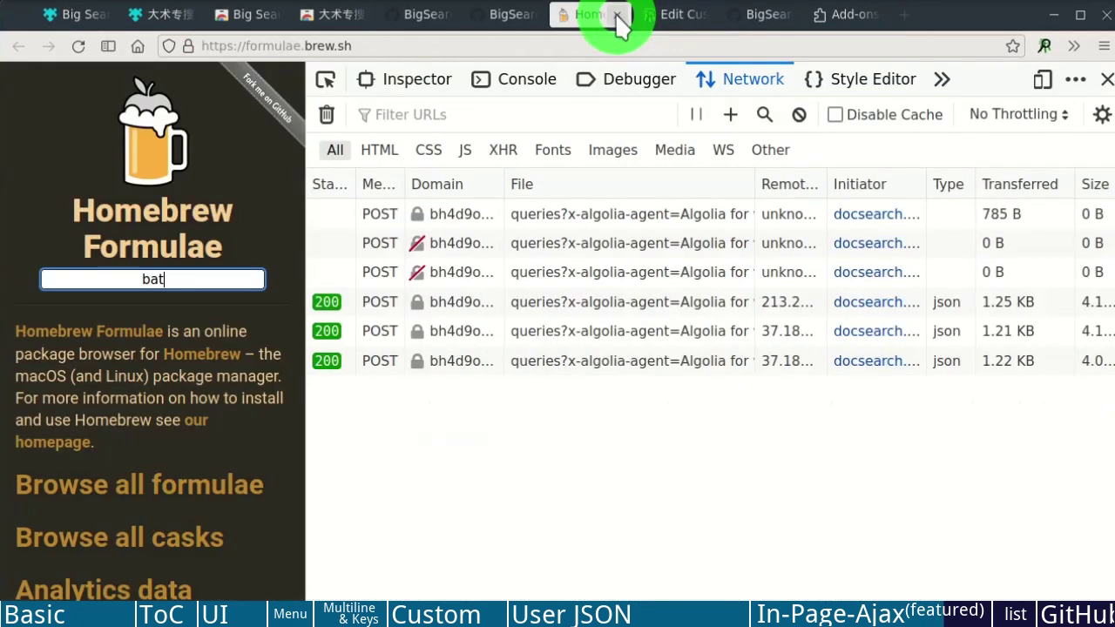
{"action": "left_click", "coordinate": [617, 15]}
Search the Chrome Extension API engine for "web" with Big Search, allow access to developer.chrome.com, and view the results page.
{"action": "left_click", "coordinate": [1045, 46]}
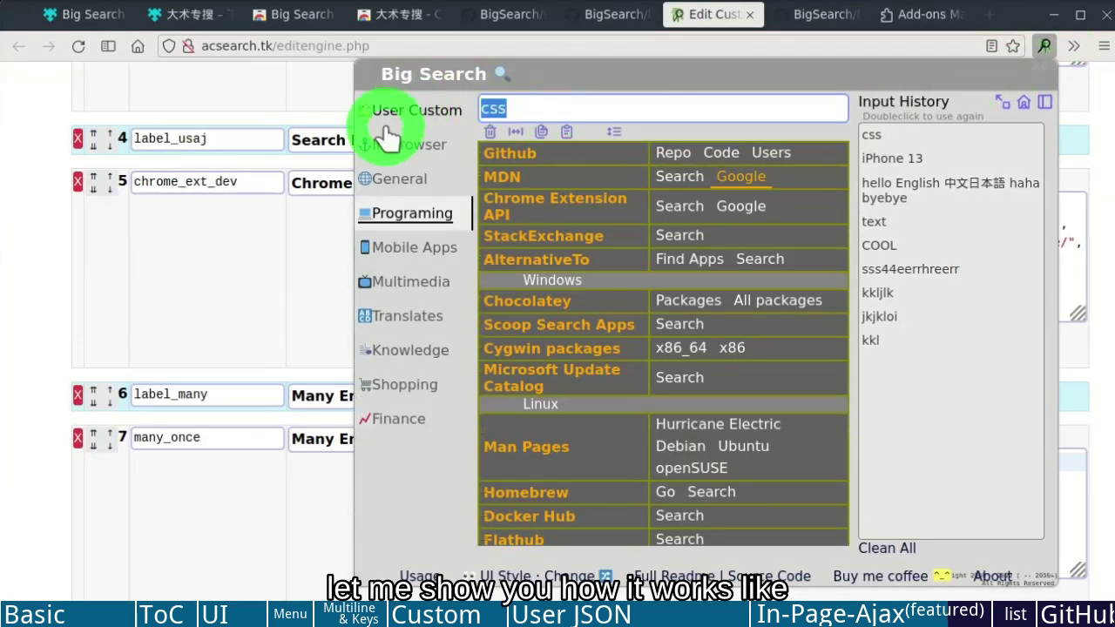
{"action": "type", "text": "web"}
{"action": "left_click", "coordinate": [675, 209]}
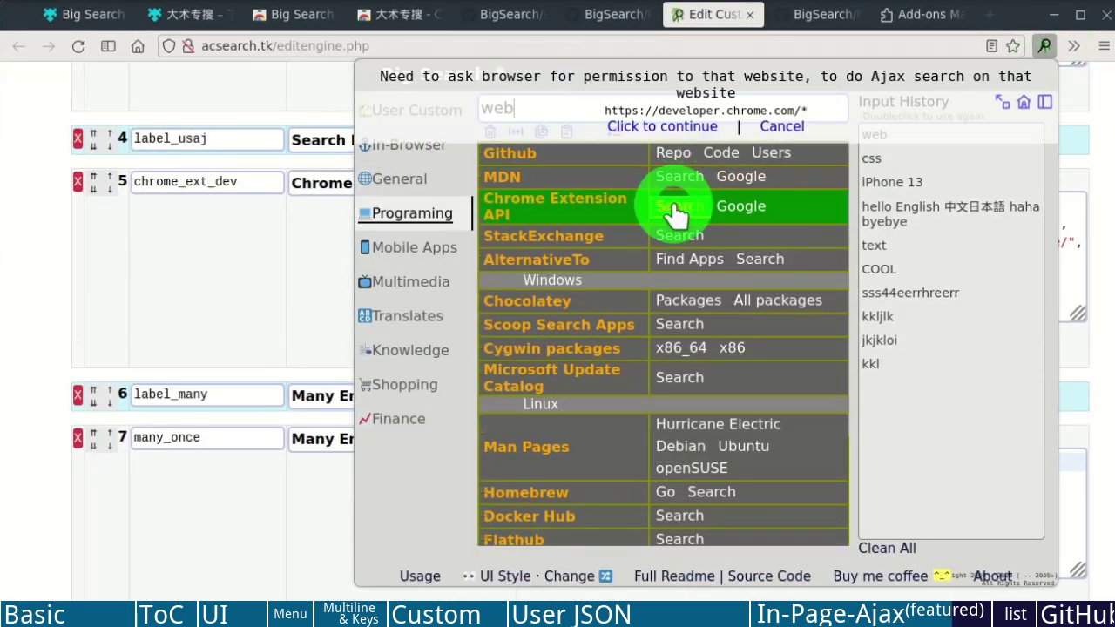
{"action": "left_click", "coordinate": [662, 126]}
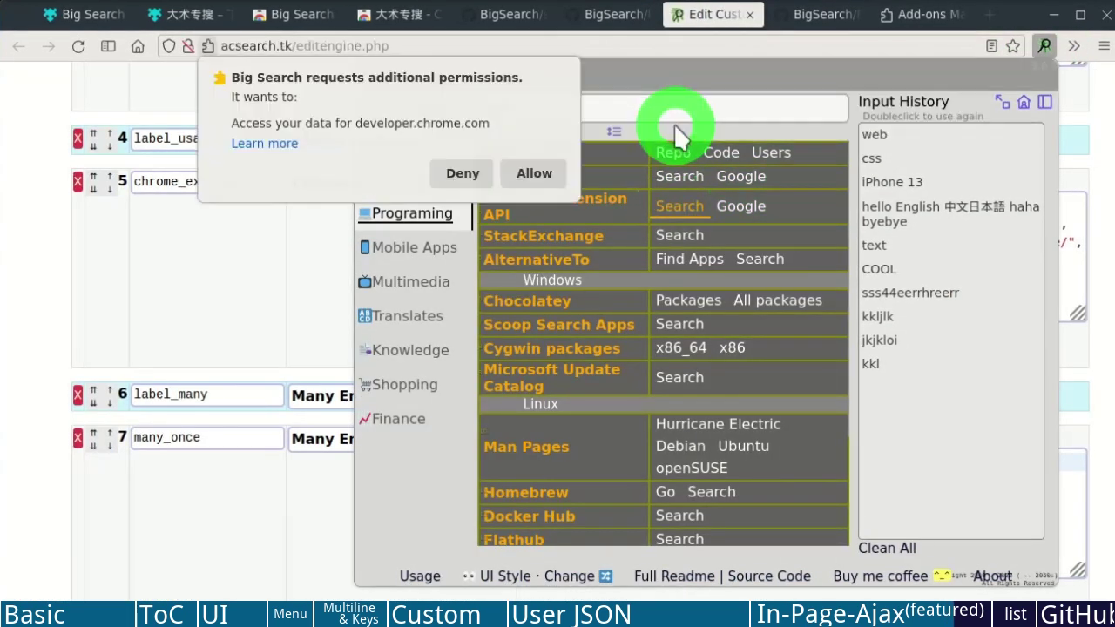
{"action": "left_click", "coordinate": [539, 172]}
{"action": "left_click", "coordinate": [683, 205]}
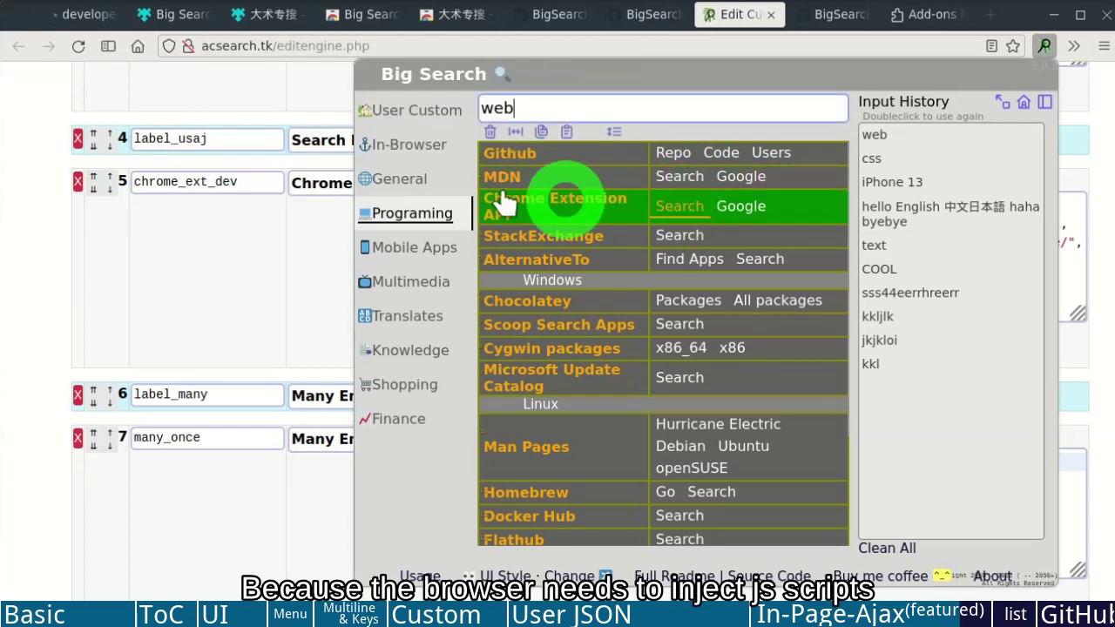
{"action": "left_click", "coordinate": [78, 14]}
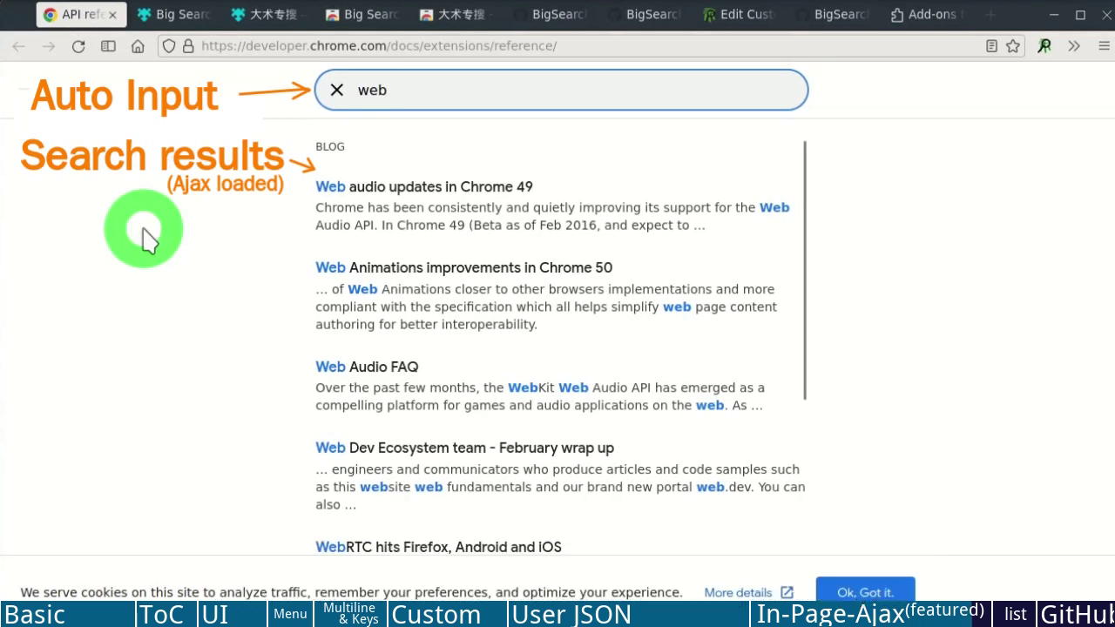
Search the Homebrew engine for "b" with Big Search and view the page it opens.
{"action": "left_click", "coordinate": [1044, 47]}
{"action": "left_click_drag", "start_coordinate": [534, 94], "coordinate": [460, 112]}
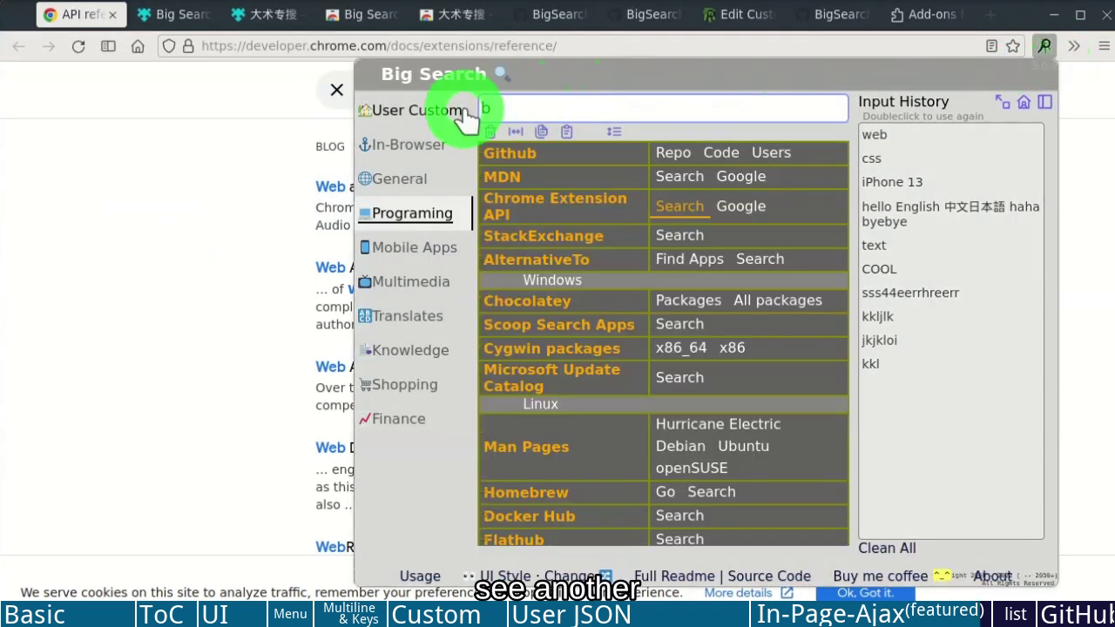
{"action": "type", "text": "b"}
{"action": "left_click", "coordinate": [710, 492]}
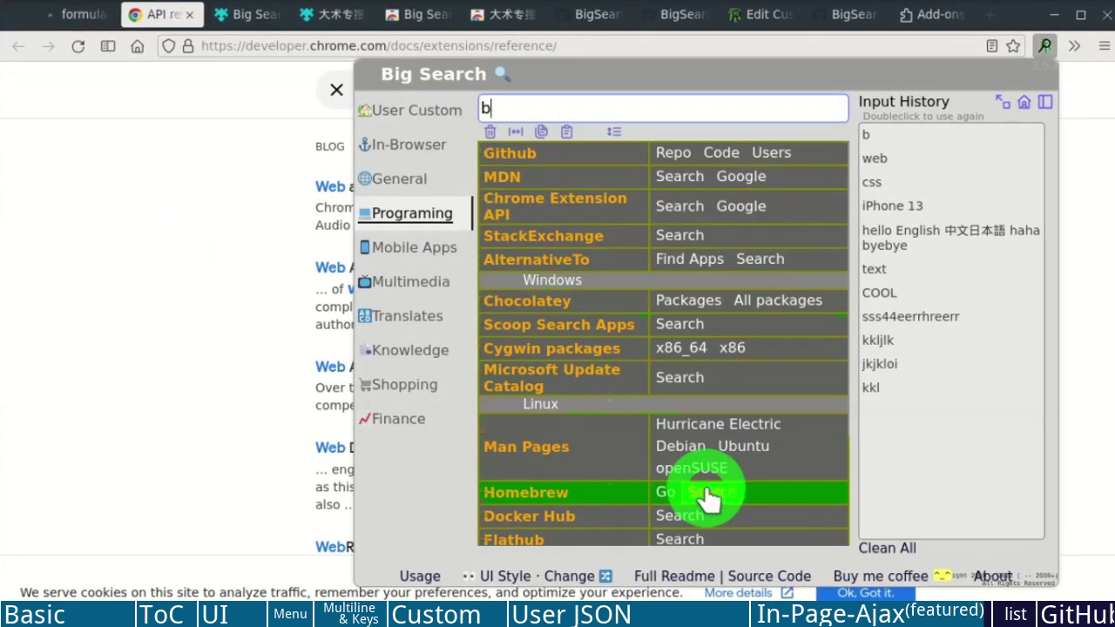
{"action": "left_click", "coordinate": [61, 13]}
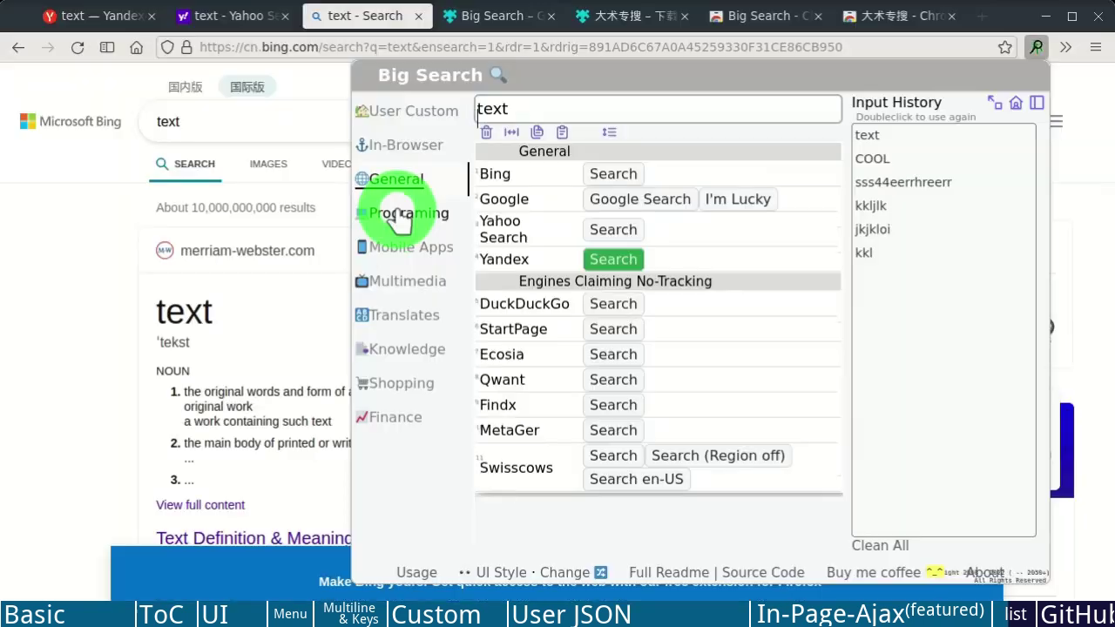
Browse Big Search's engine categories from Programing to Shopping and review the built-in engines in list.md, including the Chinese ones.
{"action": "left_click", "coordinate": [399, 216]}
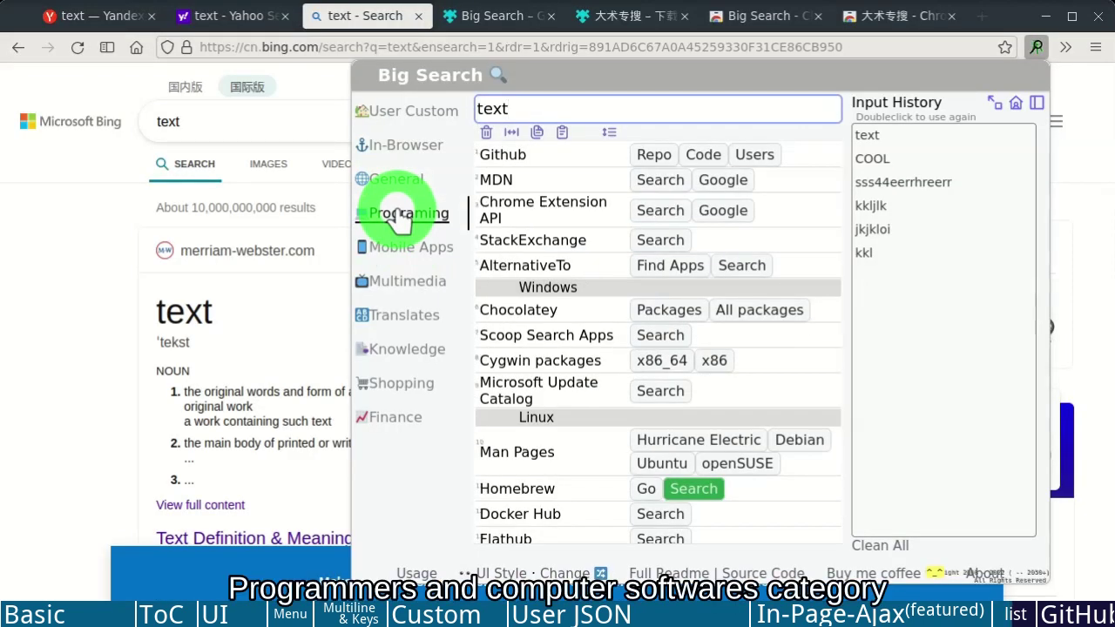
{"action": "left_click", "coordinate": [402, 247]}
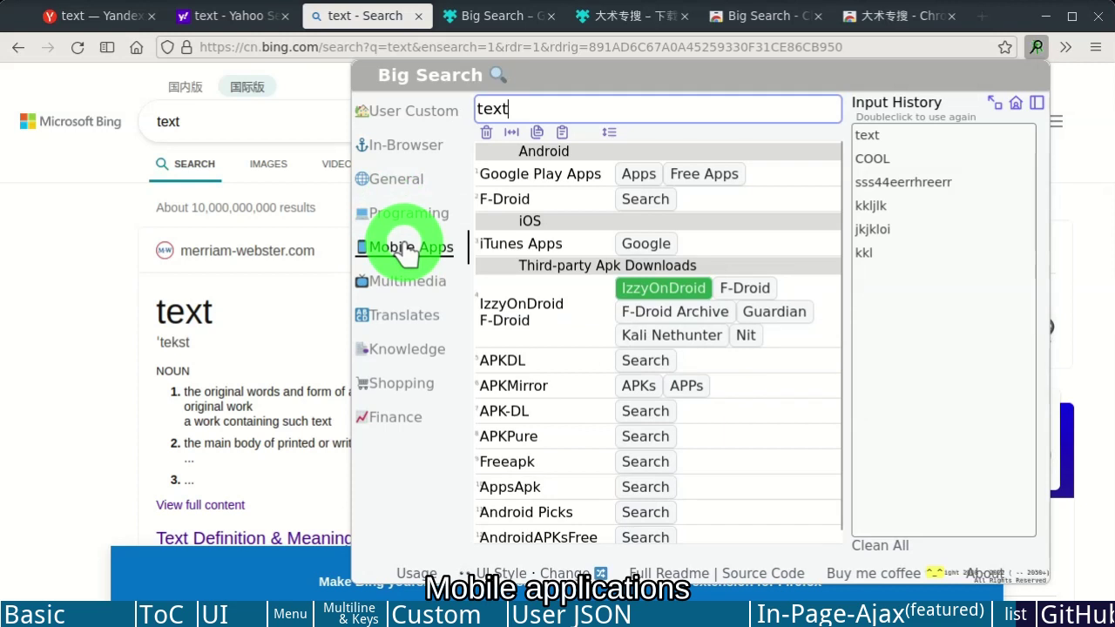
{"action": "left_click", "coordinate": [402, 281]}
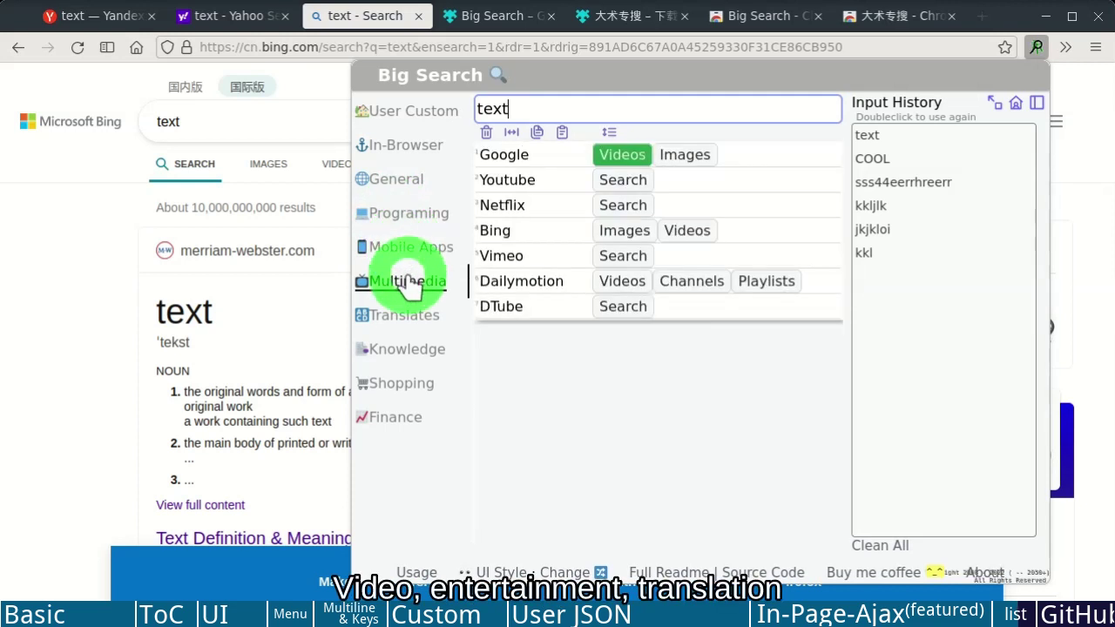
{"action": "left_click", "coordinate": [403, 315]}
{"action": "left_click", "coordinate": [406, 350]}
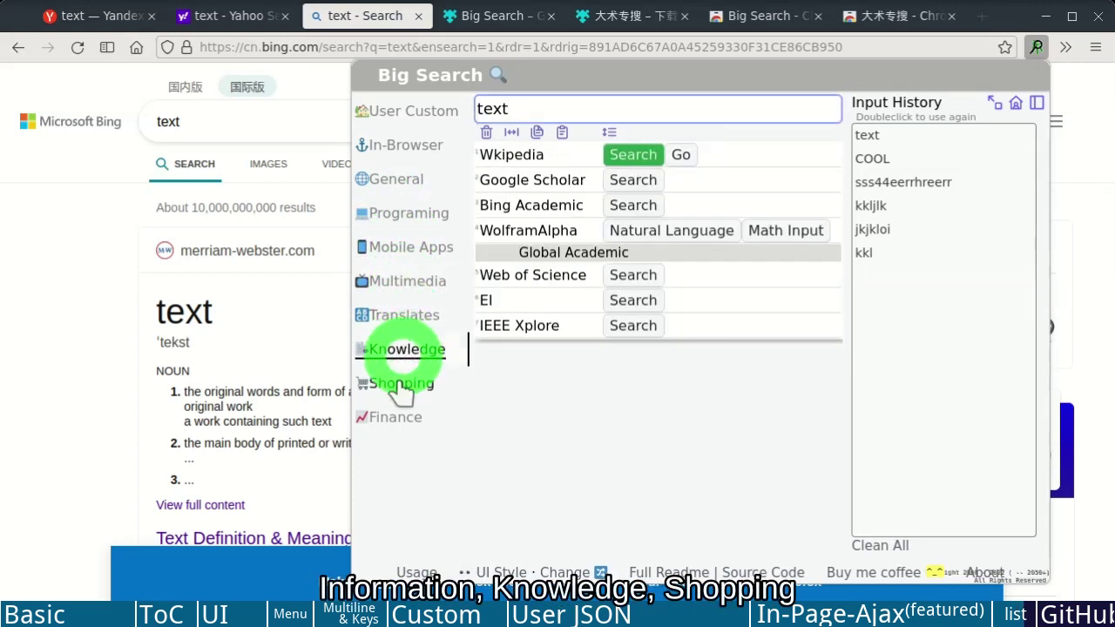
{"action": "left_click", "coordinate": [399, 384]}
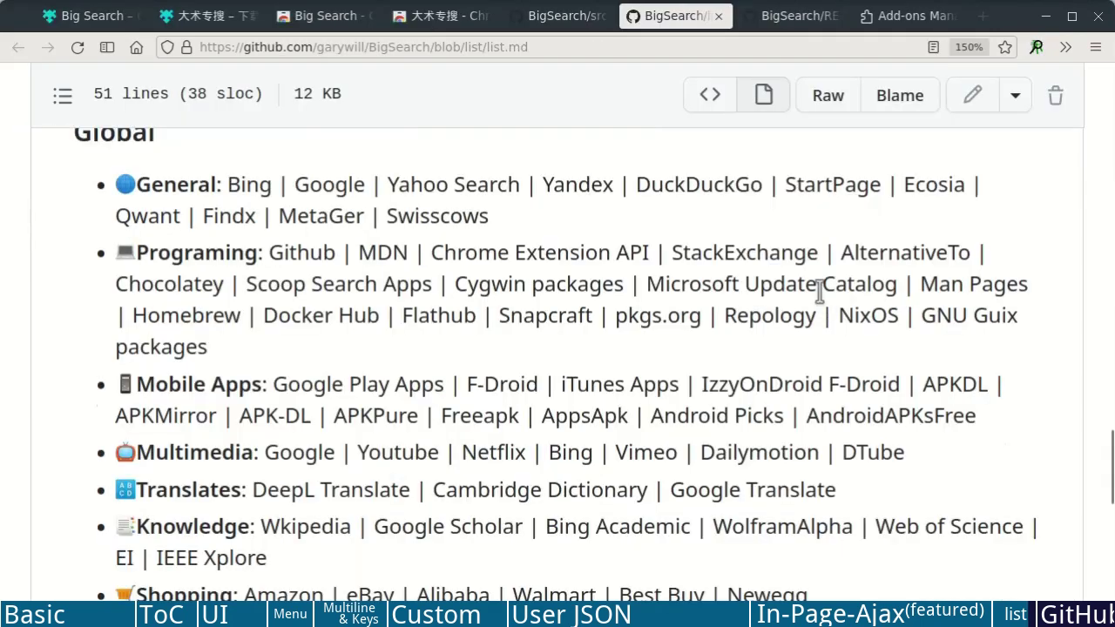
{"action": "scroll", "coordinate": [823, 292], "scroll_direction": "down", "scroll_amount": 10}
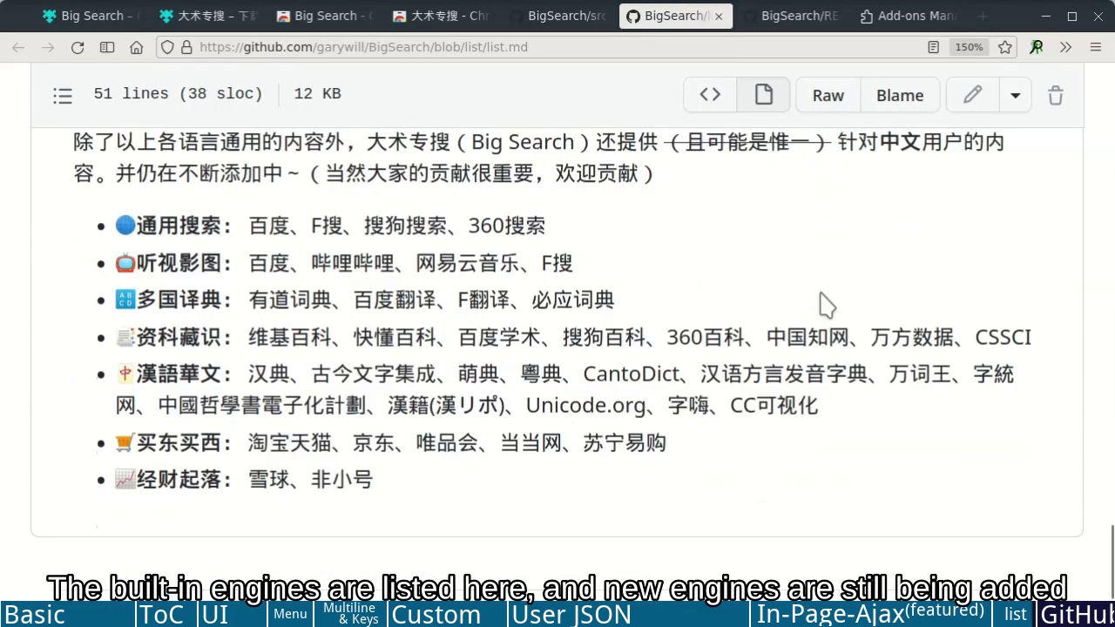
{"action": "scroll", "coordinate": [823, 304], "scroll_direction": "up", "scroll_amount": 10}
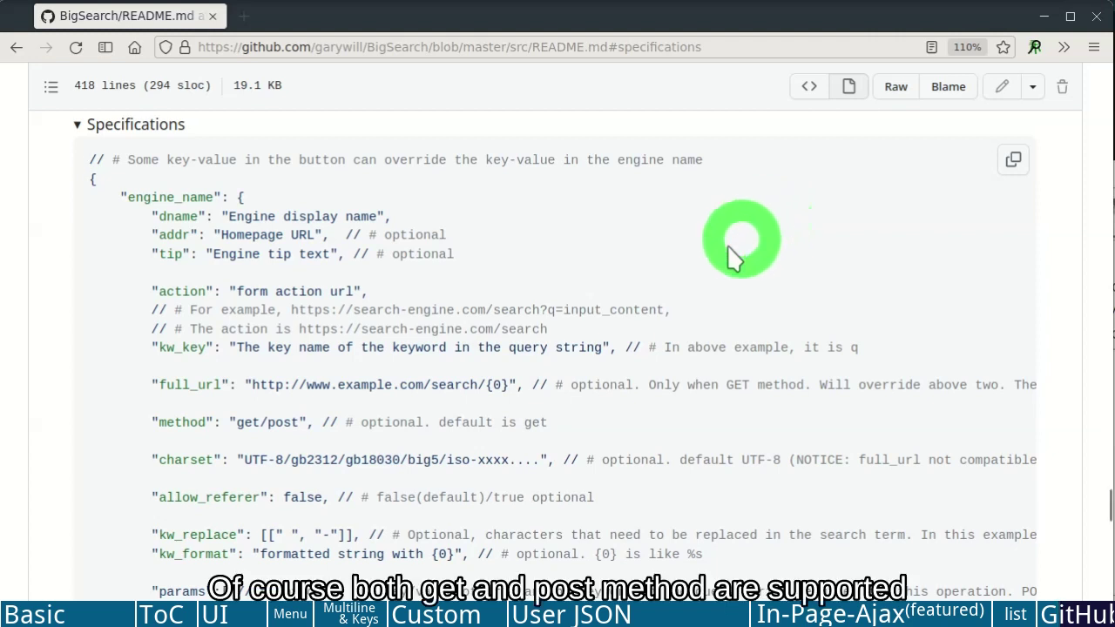
Examine the README's engine Specifications, highlighting the method line, the charset line and the use_other_engine array comment.
{"action": "left_click_drag", "start_coordinate": [139, 427], "coordinate": [331, 444]}
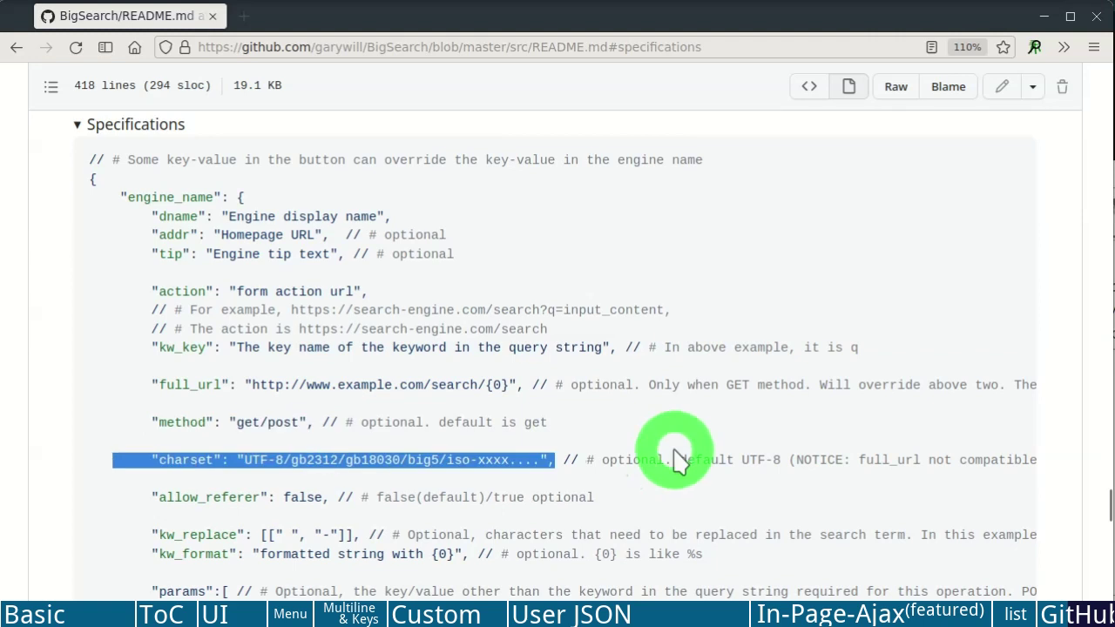
{"action": "scroll", "coordinate": [671, 455], "scroll_direction": "down", "scroll_amount": 5}
{"action": "left_click_drag", "start_coordinate": [110, 305], "coordinate": [369, 306]}
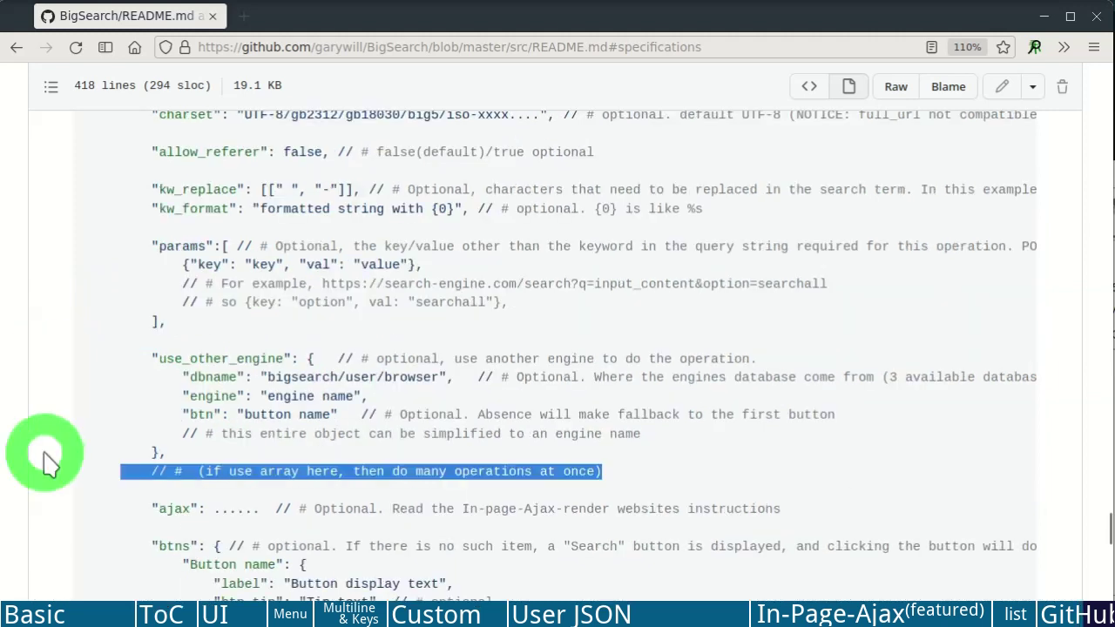
Highlight the btns block in the Specifications and its comment about button key-value pairs overriding those in the engine.
{"action": "scroll", "coordinate": [45, 456], "scroll_direction": "down", "scroll_amount": 3}
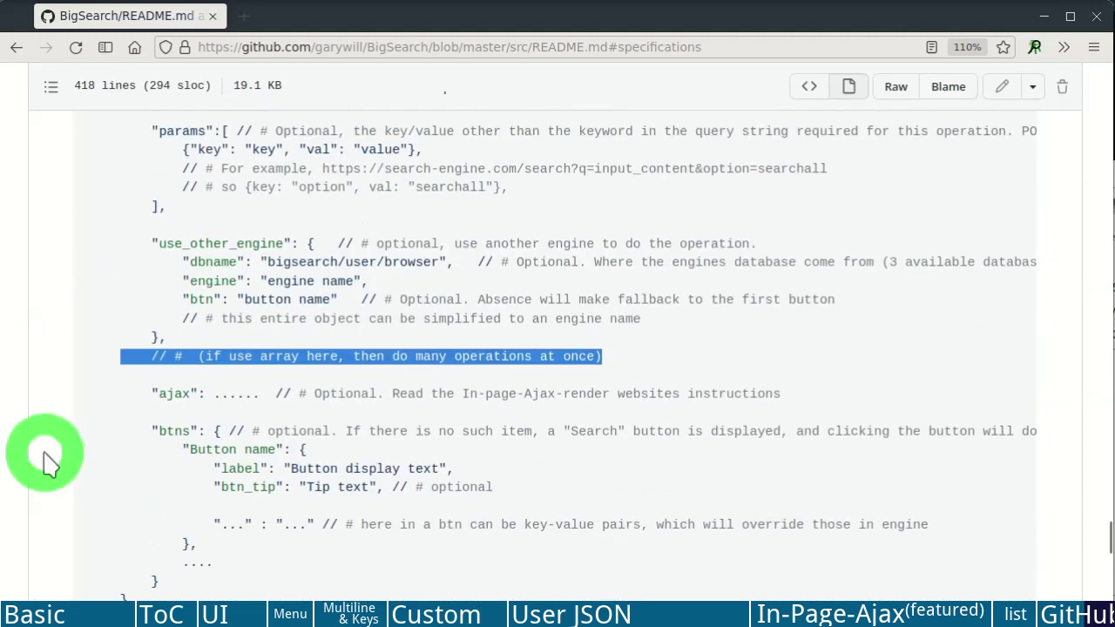
{"action": "left_click_drag", "start_coordinate": [114, 432], "coordinate": [234, 573]}
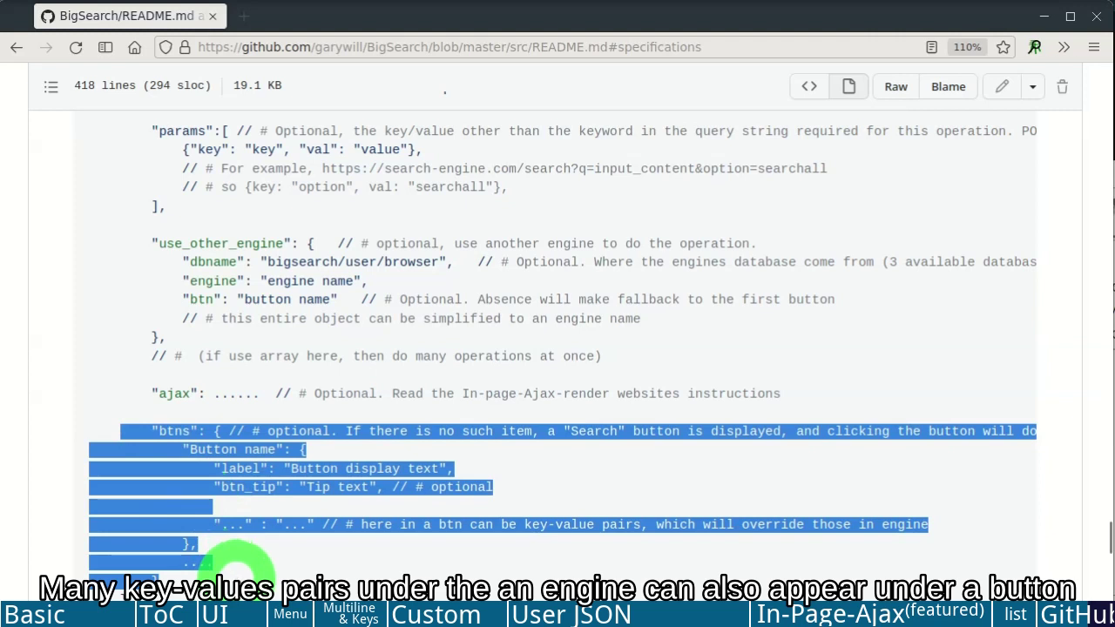
{"action": "left_click", "coordinate": [278, 571]}
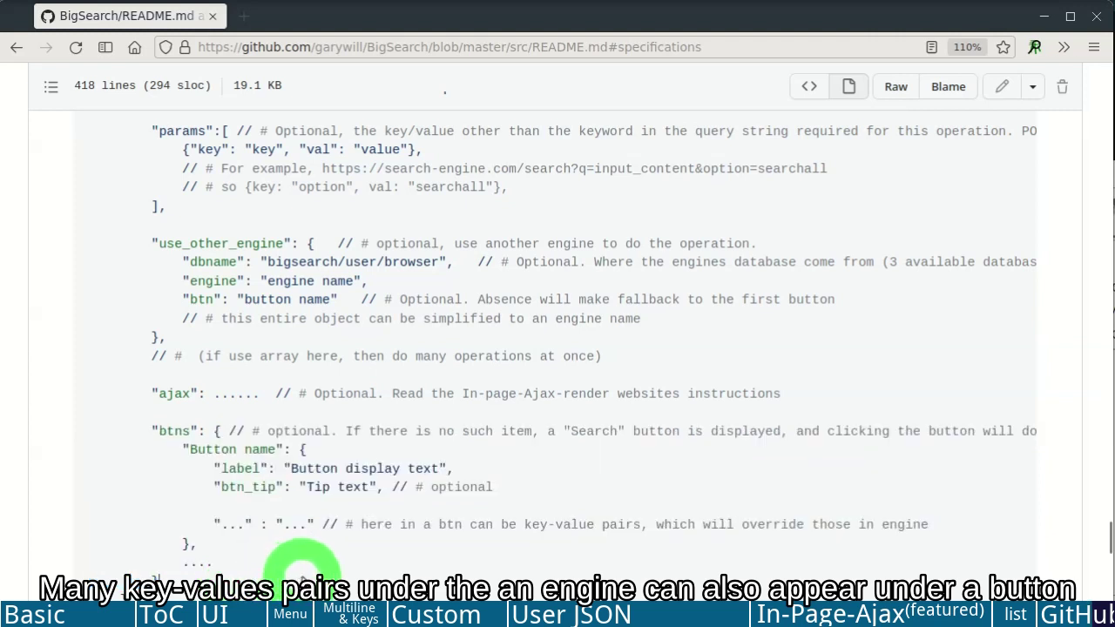
{"action": "left_click_drag", "start_coordinate": [351, 520], "coordinate": [987, 535]}
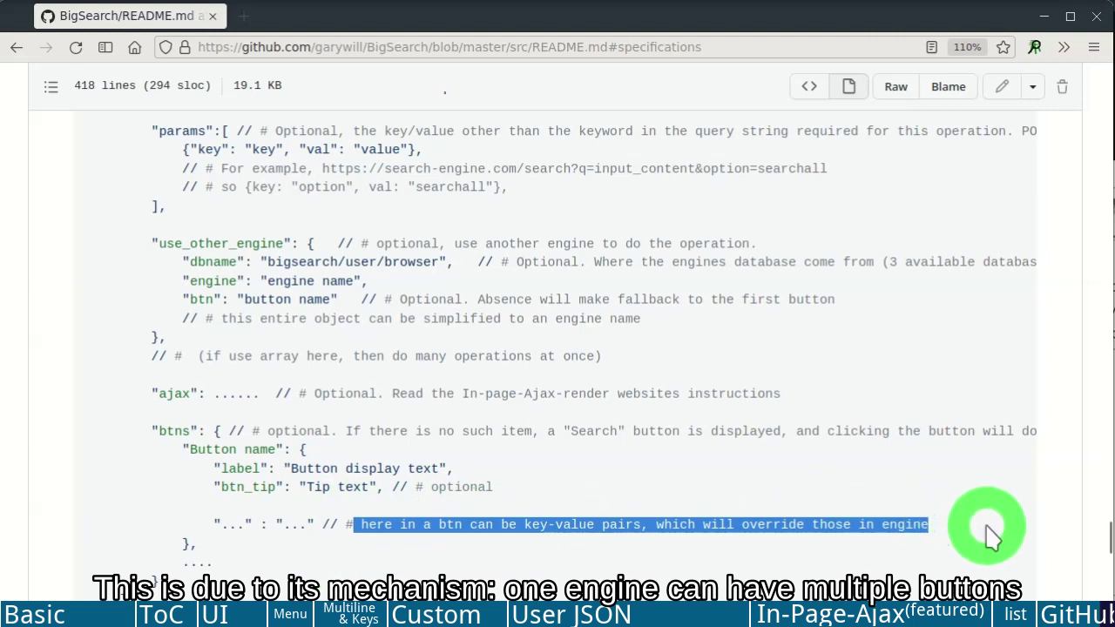